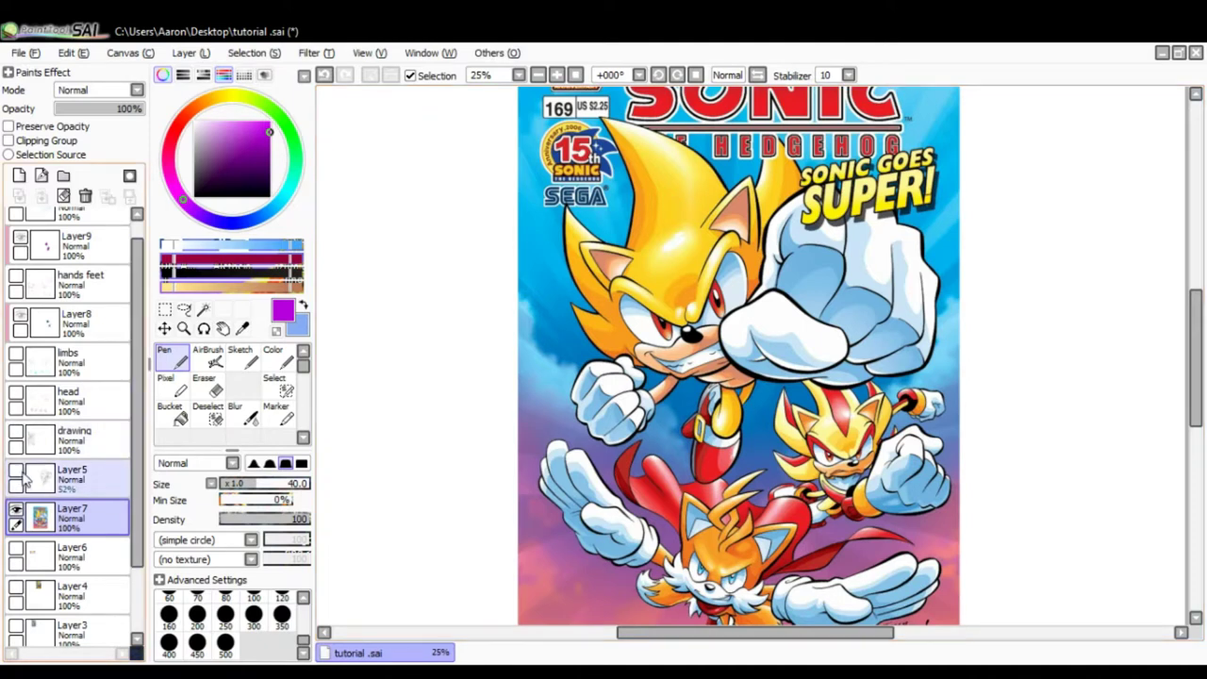
Step: Change the pen colour from purple to a strong red for annotating the comic cover
{"action": "left_click_drag", "start_coordinate": [139, 451], "coordinate": [145, 415]}
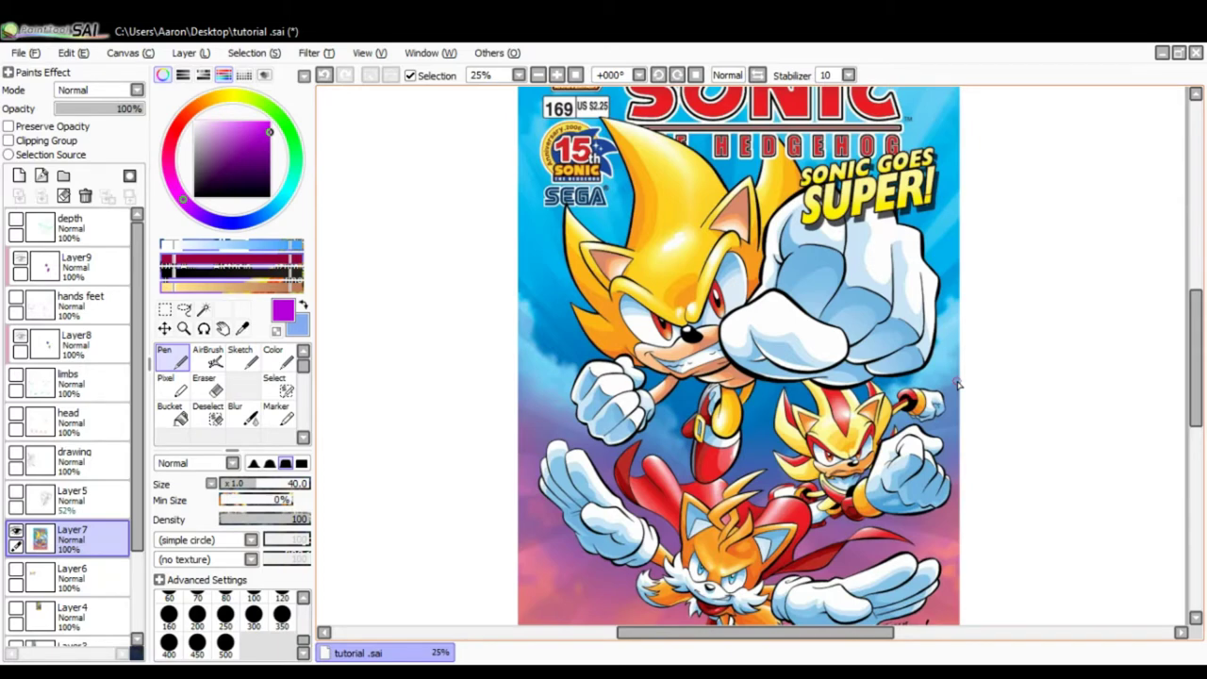
{"action": "mouse_move", "coordinate": [881, 460]}
{"action": "left_mouse_down"}
{"action": "mouse_move", "coordinate": [878, 436]}
{"action": "mouse_move", "coordinate": [876, 454]}
{"action": "left_mouse_up"}
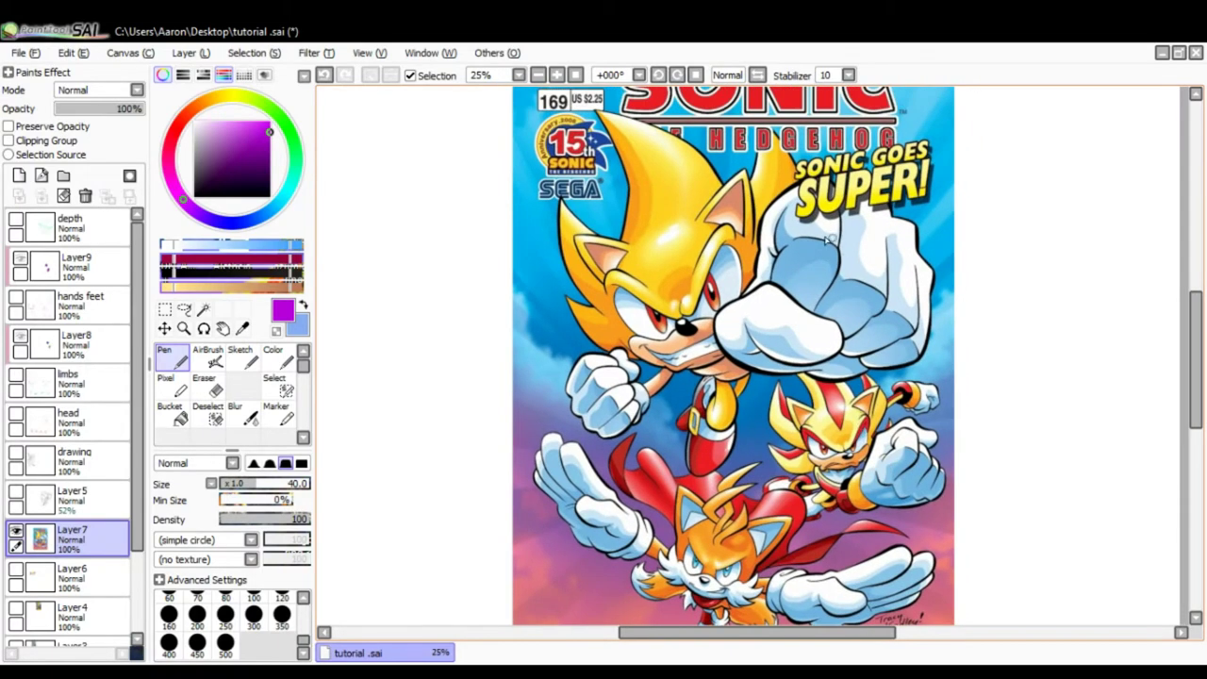
{"action": "left_click", "coordinate": [258, 152]}
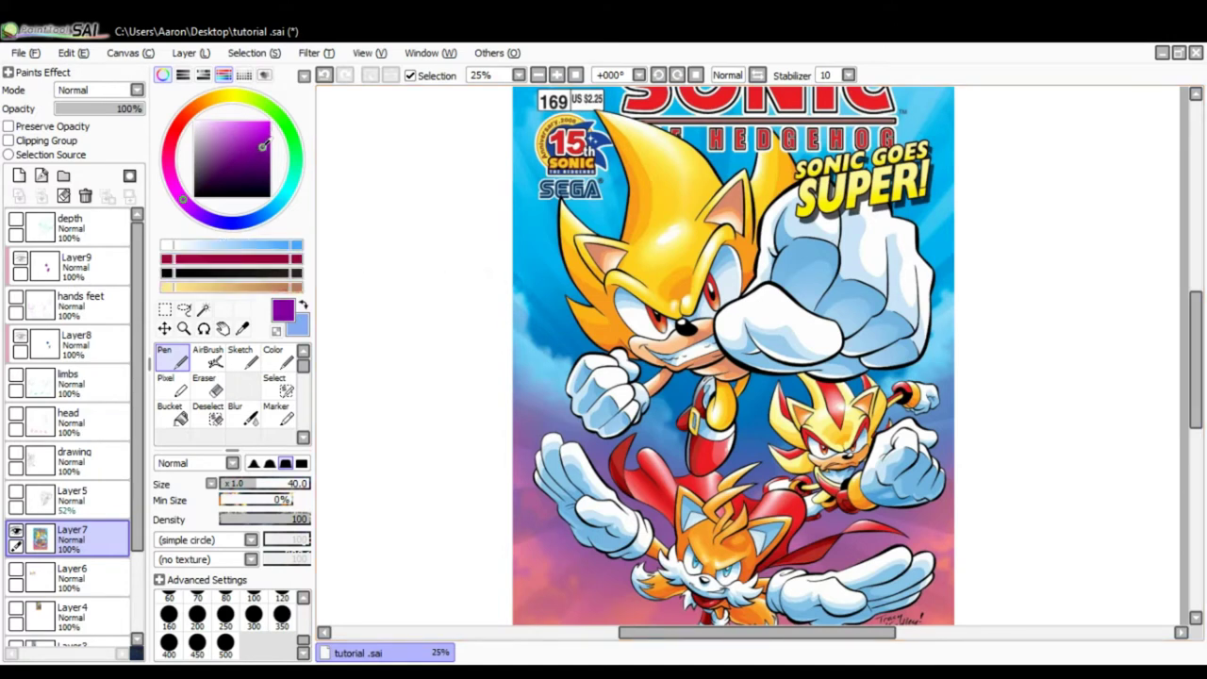
{"action": "left_click", "coordinate": [178, 129]}
Step: Circle the large foreground fist and the main character's face in red on the cover, and undo both circles
{"action": "mouse_move", "coordinate": [855, 196]}
{"action": "left_mouse_down"}
{"action": "mouse_move", "coordinate": [906, 193]}
{"action": "mouse_move", "coordinate": [743, 312]}
{"action": "mouse_move", "coordinate": [910, 180]}
{"action": "mouse_move", "coordinate": [839, 180]}
{"action": "left_mouse_up"}
{"action": "key", "text": "ctrl+z"}
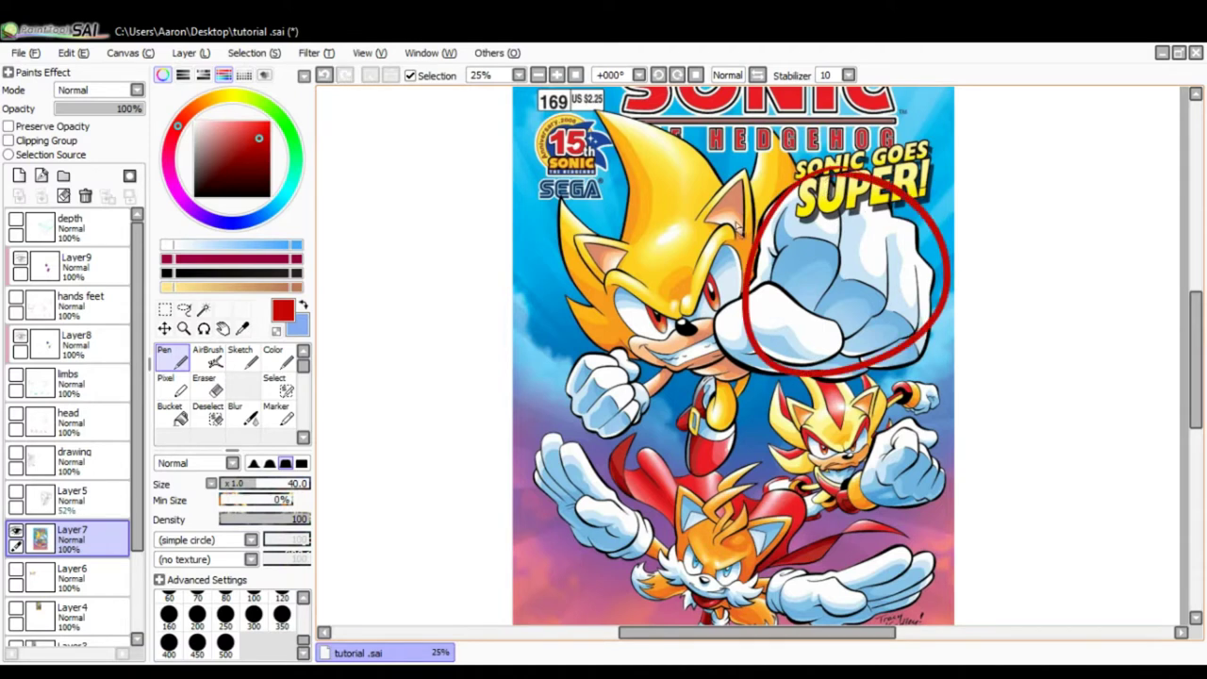
{"action": "mouse_move", "coordinate": [643, 238]}
{"action": "left_mouse_down"}
{"action": "mouse_move", "coordinate": [610, 300]}
{"action": "mouse_move", "coordinate": [761, 269]}
{"action": "mouse_move", "coordinate": [643, 260]}
{"action": "left_mouse_up"}
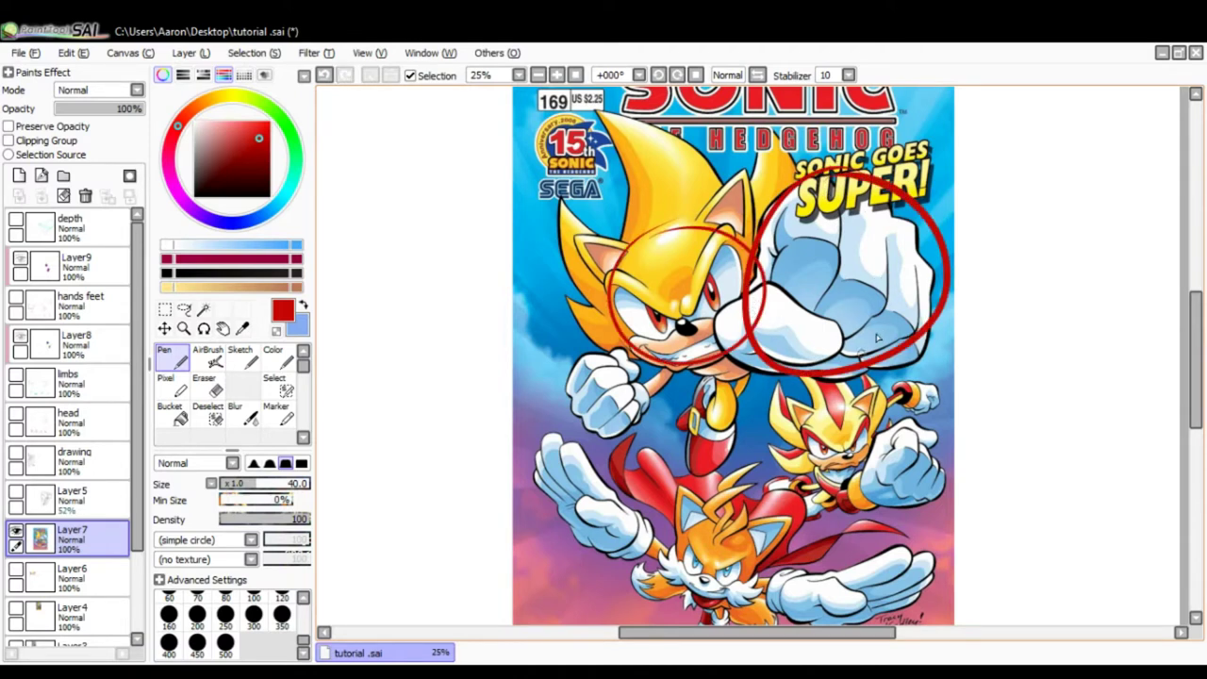
{"action": "key", "text": "ctrl+z"}
{"action": "key", "text": "ctrl+z"}
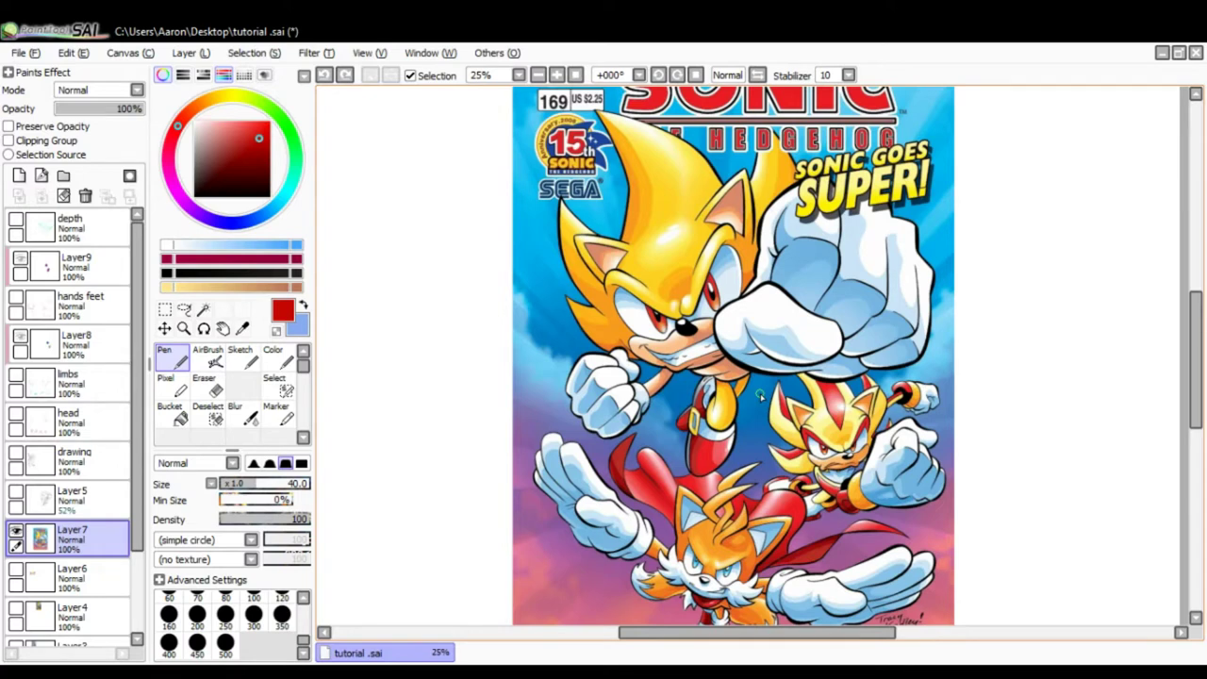
Step: Hide the cover on Layer7, show Layer5 at 100% opacity, and make the drawing layer visible beside it
{"action": "mouse_move", "coordinate": [825, 395]}
{"action": "left_mouse_down"}
{"action": "mouse_move", "coordinate": [813, 414]}
{"action": "mouse_move", "coordinate": [838, 388]}
{"action": "left_mouse_up"}
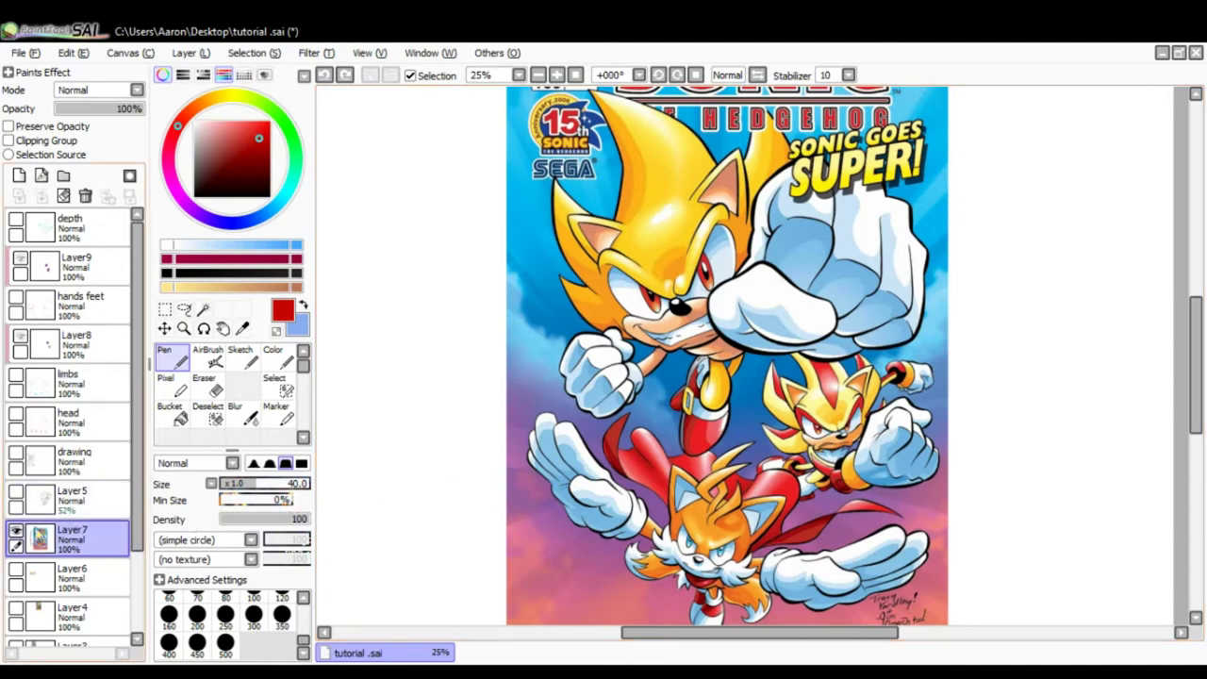
{"action": "left_click", "coordinate": [16, 534]}
{"action": "left_click", "coordinate": [16, 492]}
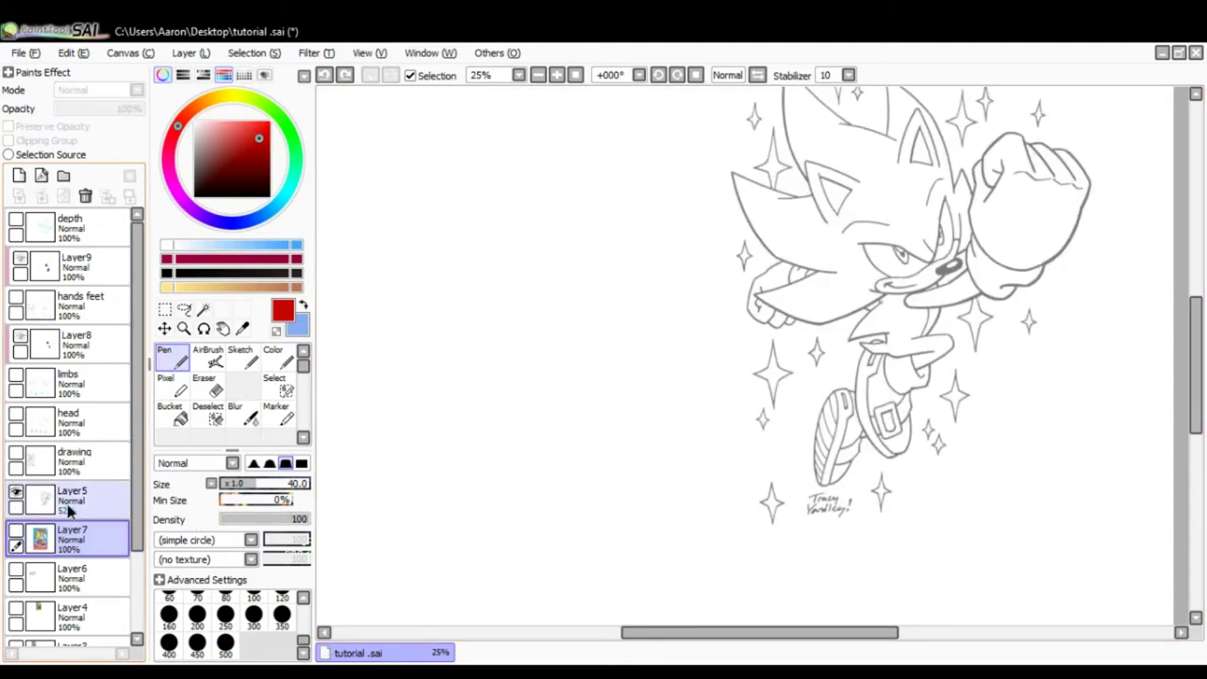
{"action": "left_click", "coordinate": [72, 505]}
{"action": "left_click_drag", "start_coordinate": [126, 108], "coordinate": [178, 111]}
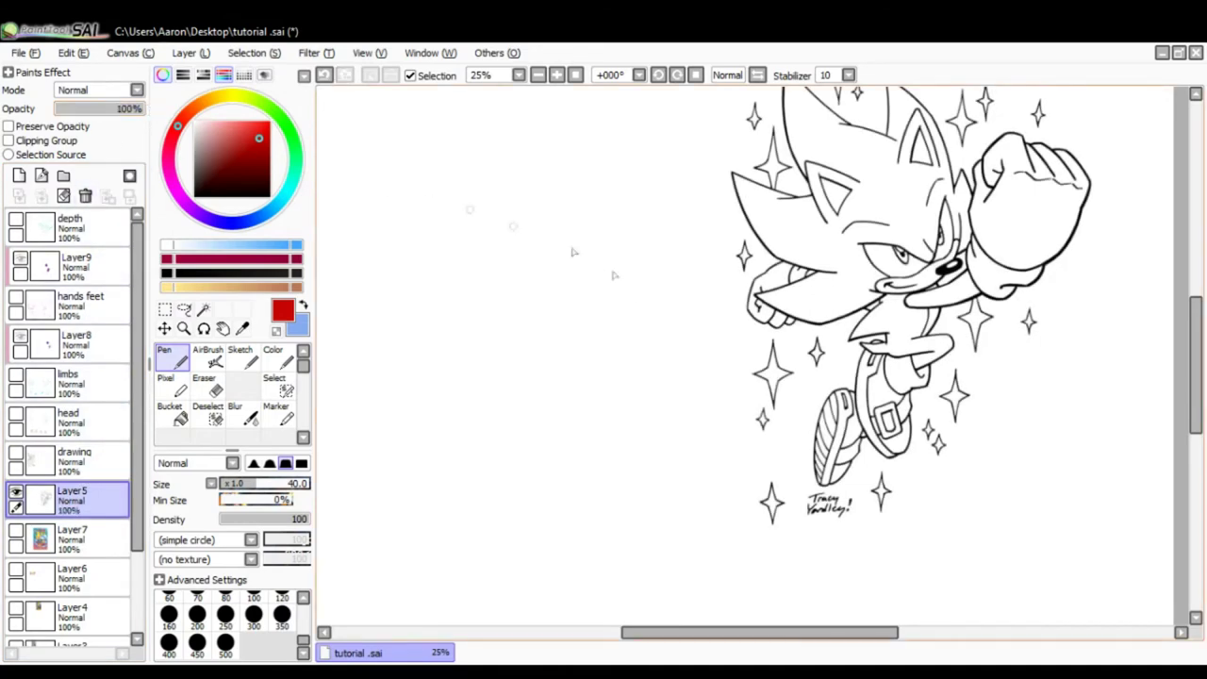
{"action": "mouse_move", "coordinate": [630, 302]}
{"action": "left_mouse_down"}
{"action": "mouse_move", "coordinate": [639, 331]}
{"action": "mouse_move", "coordinate": [722, 350]}
{"action": "left_mouse_up"}
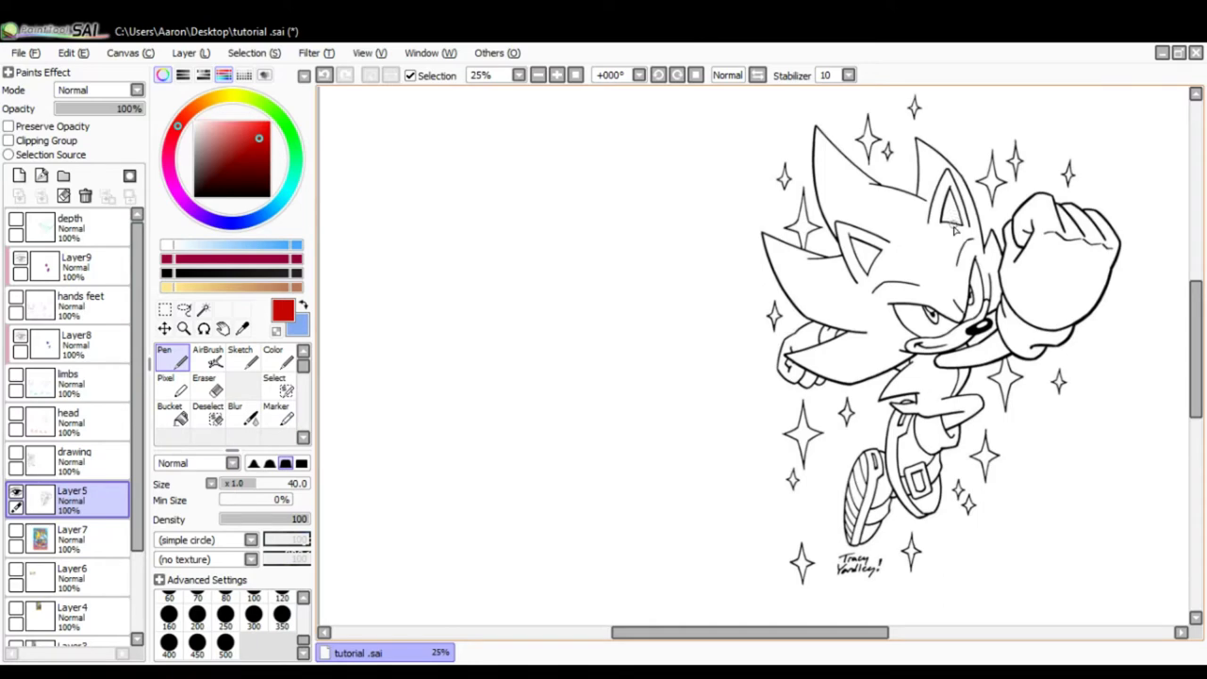
{"action": "left_click", "coordinate": [17, 454]}
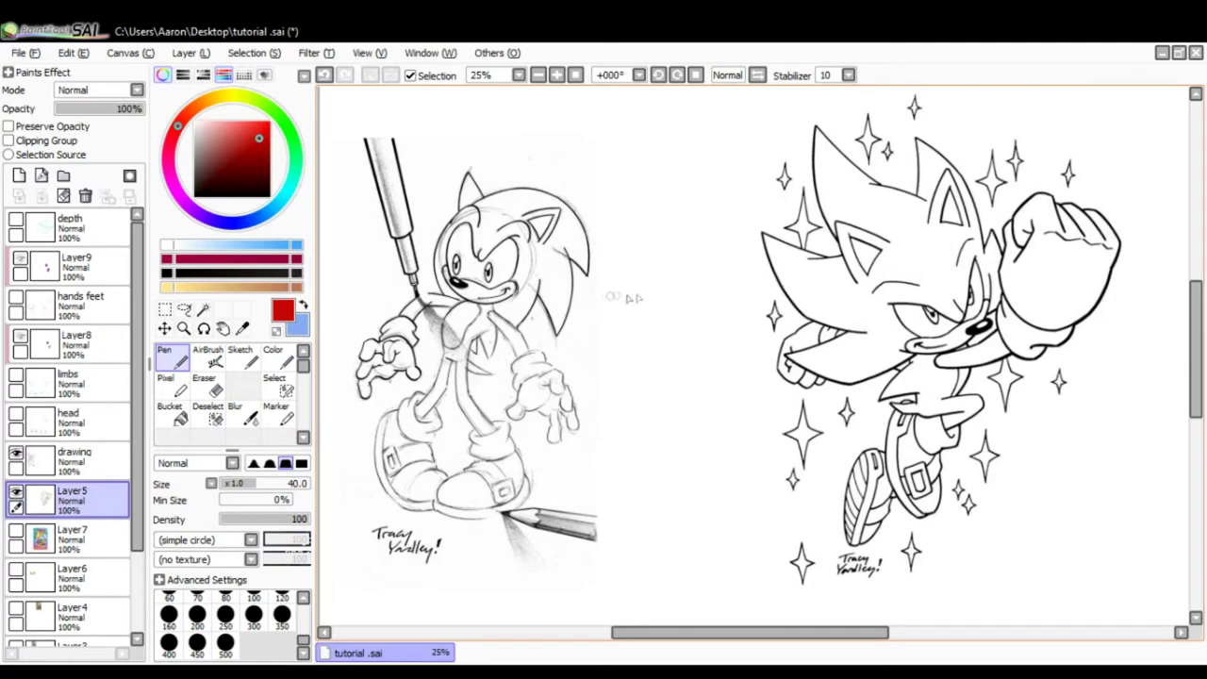
Step: Draw a red arrow from the standing pencil sketch towards the flying figure, and undo it
{"action": "mouse_move", "coordinate": [646, 294]}
{"action": "left_mouse_down"}
{"action": "mouse_move", "coordinate": [597, 299]}
{"action": "mouse_move", "coordinate": [615, 323]}
{"action": "mouse_move", "coordinate": [798, 288]}
{"action": "mouse_move", "coordinate": [775, 330]}
{"action": "left_mouse_up"}
{"action": "key", "text": "ctrl+z"}
{"action": "key", "text": "ctrl+z"}
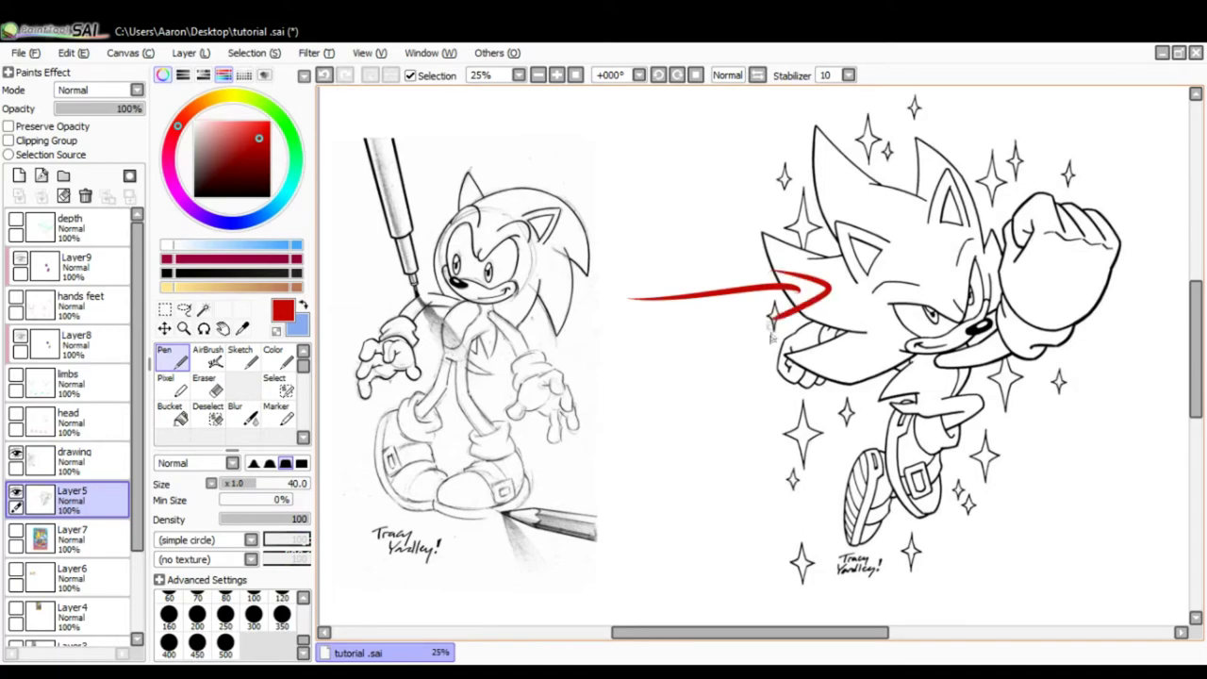
{"action": "key", "text": "ctrl+z"}
{"action": "key", "text": "ctrl+z"}
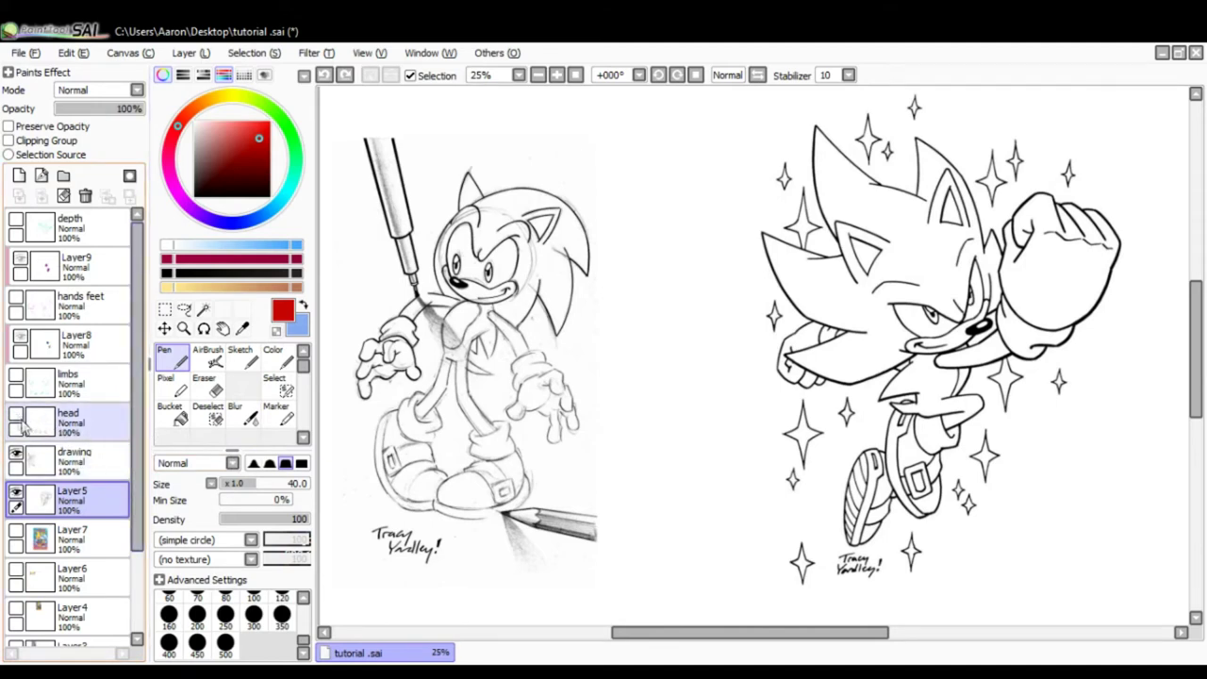
Step: Fade the drawing layer and Layer5 to 53% opacity, and show the head layer as the active layer
{"action": "left_click", "coordinate": [85, 464]}
{"action": "left_click_drag", "start_coordinate": [116, 113], "coordinate": [101, 113]}
{"action": "left_click", "coordinate": [105, 495]}
{"action": "left_click", "coordinate": [105, 109]}
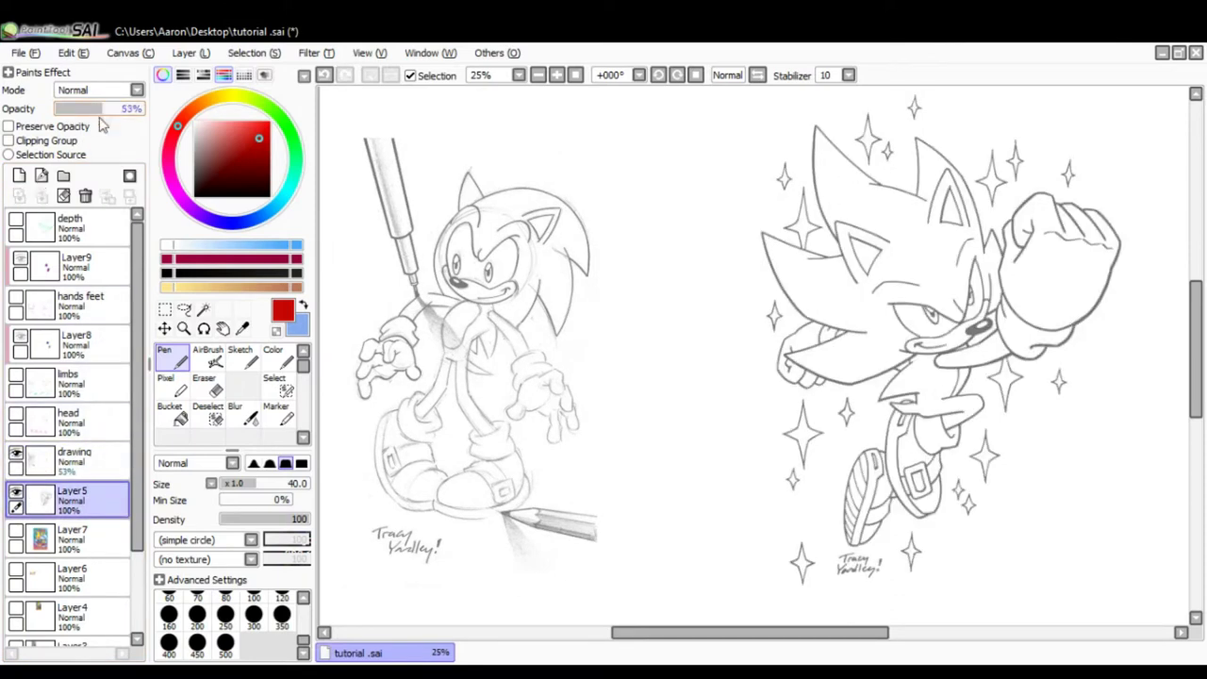
{"action": "left_click", "coordinate": [16, 422]}
{"action": "left_click", "coordinate": [17, 422]}
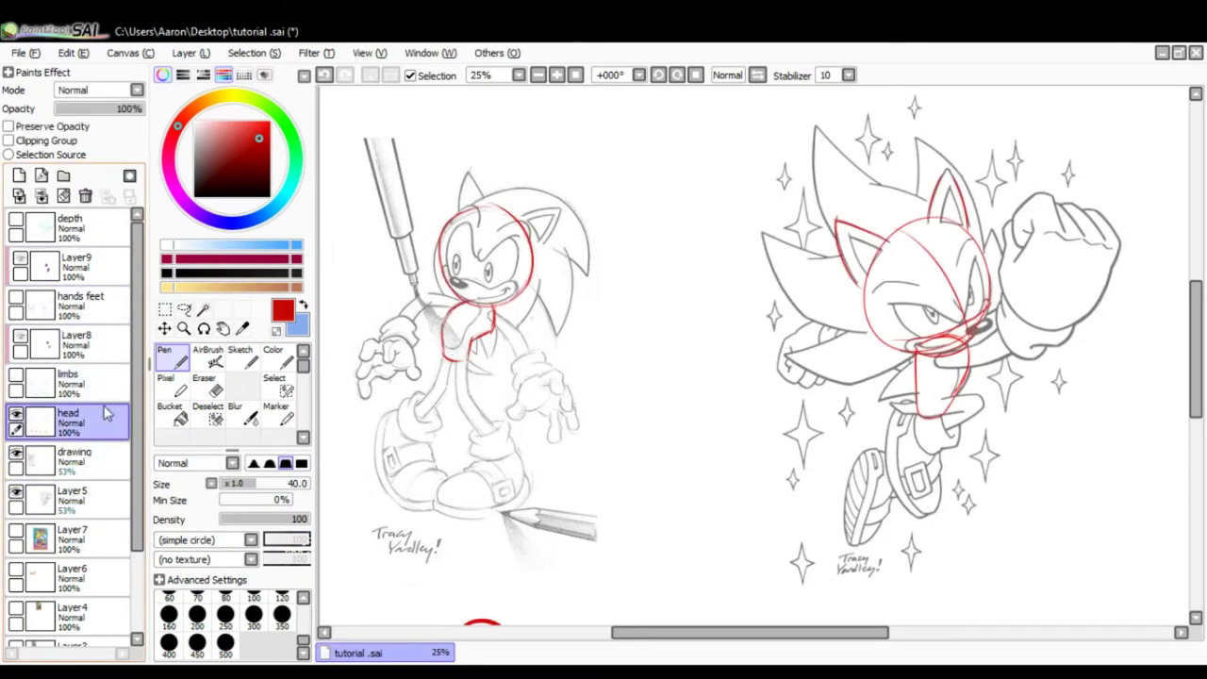
{"action": "left_click_drag", "start_coordinate": [705, 356], "coordinate": [709, 365]}
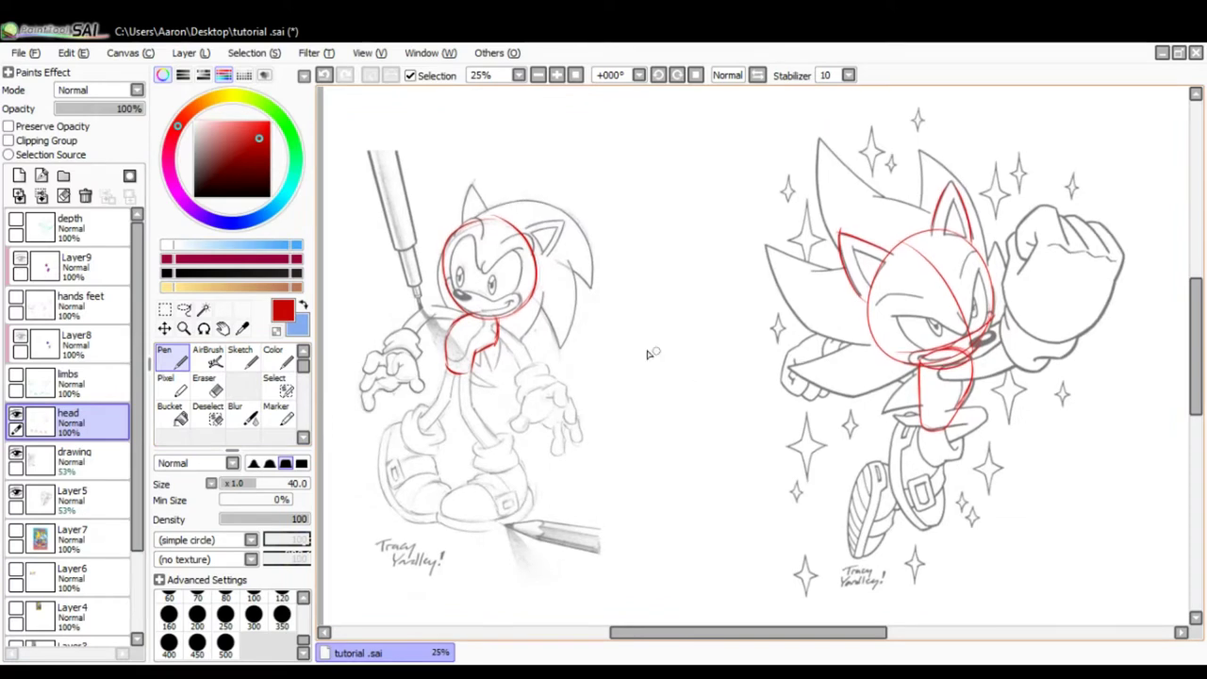
Step: Set the drawing layer's opacity to 38% and Layer5's opacity to 35%
{"action": "left_click", "coordinate": [76, 459]}
{"action": "mouse_move", "coordinate": [111, 115]}
{"action": "left_mouse_down"}
{"action": "mouse_move", "coordinate": [77, 116]}
{"action": "mouse_move", "coordinate": [90, 116]}
{"action": "left_mouse_up"}
{"action": "left_click", "coordinate": [75, 497]}
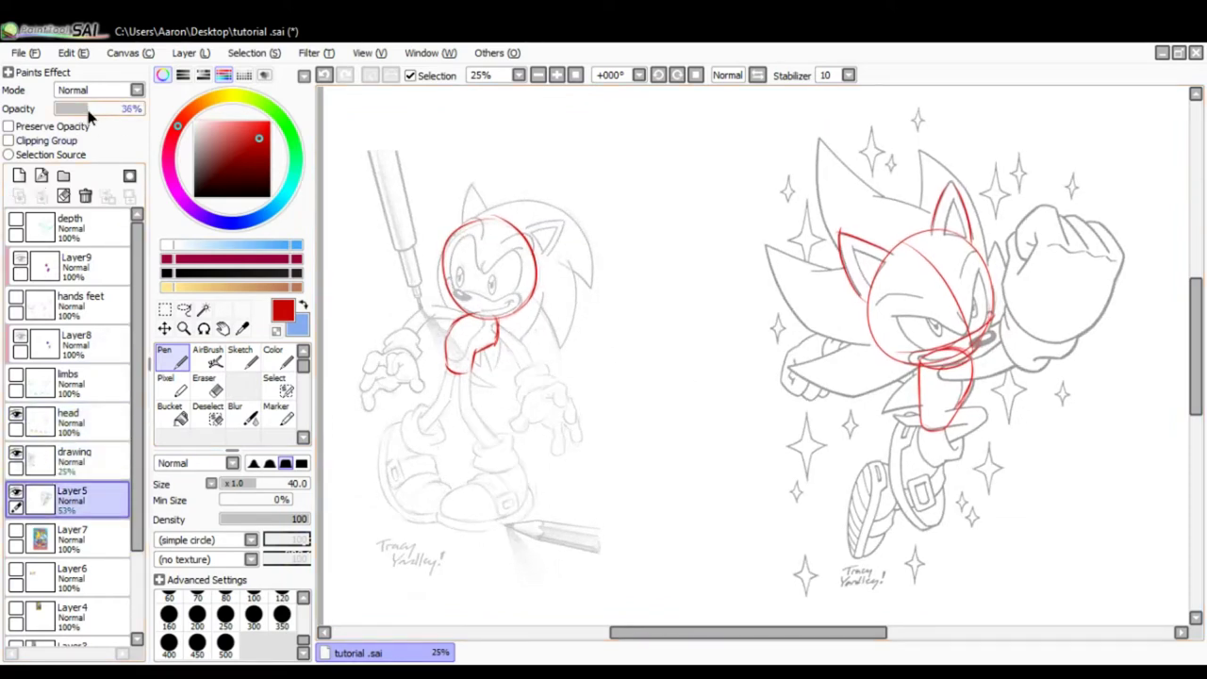
{"action": "left_click", "coordinate": [75, 460]}
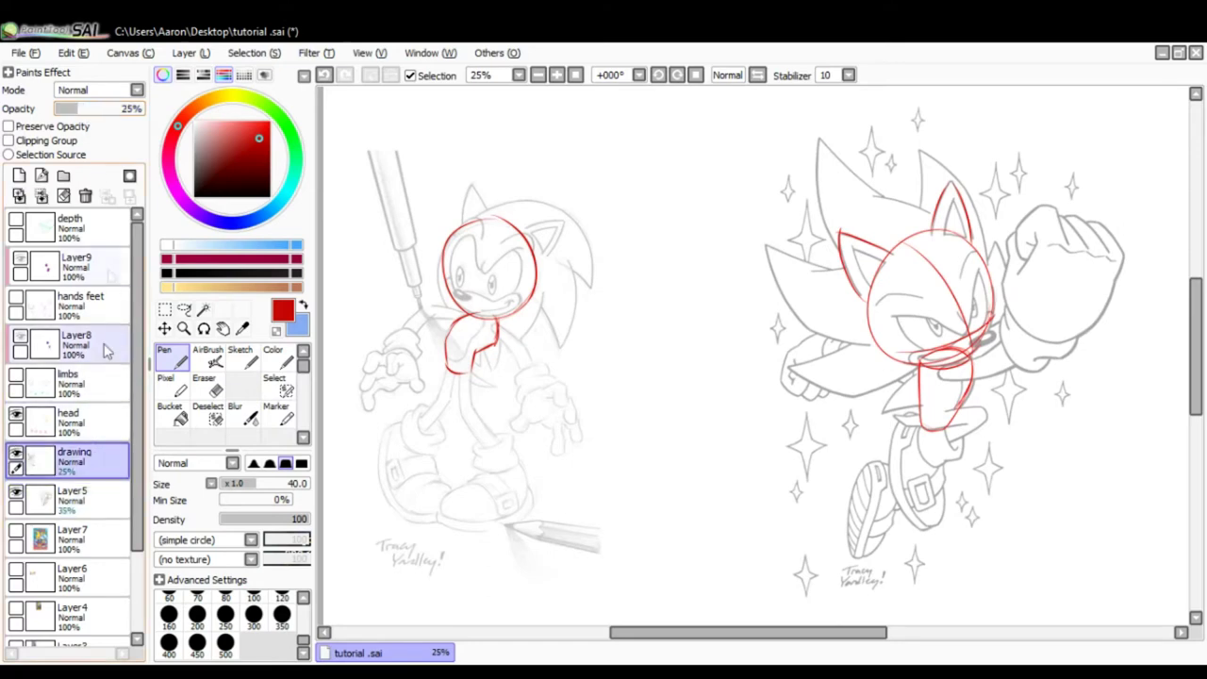
{"action": "left_click_drag", "start_coordinate": [100, 115], "coordinate": [91, 116]}
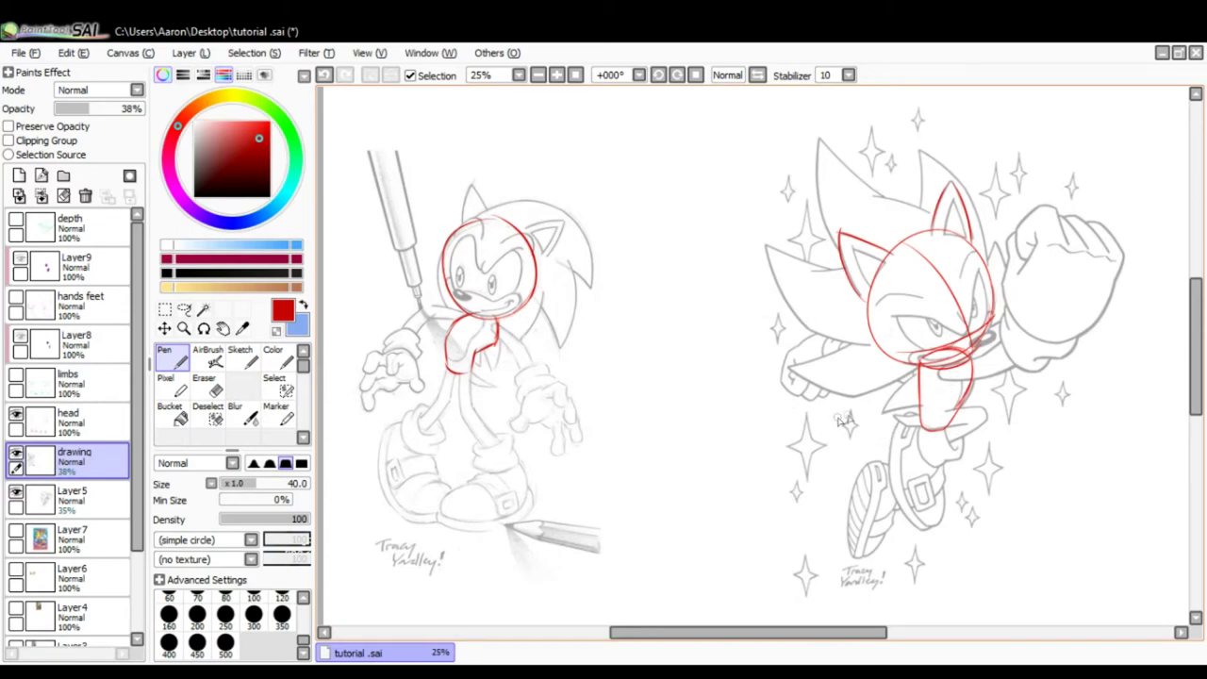
Step: Make the head layer active for drawing over the flying figure's torso
{"action": "scroll", "coordinate": [930, 377], "scroll_direction": "up", "scroll_amount": 2}
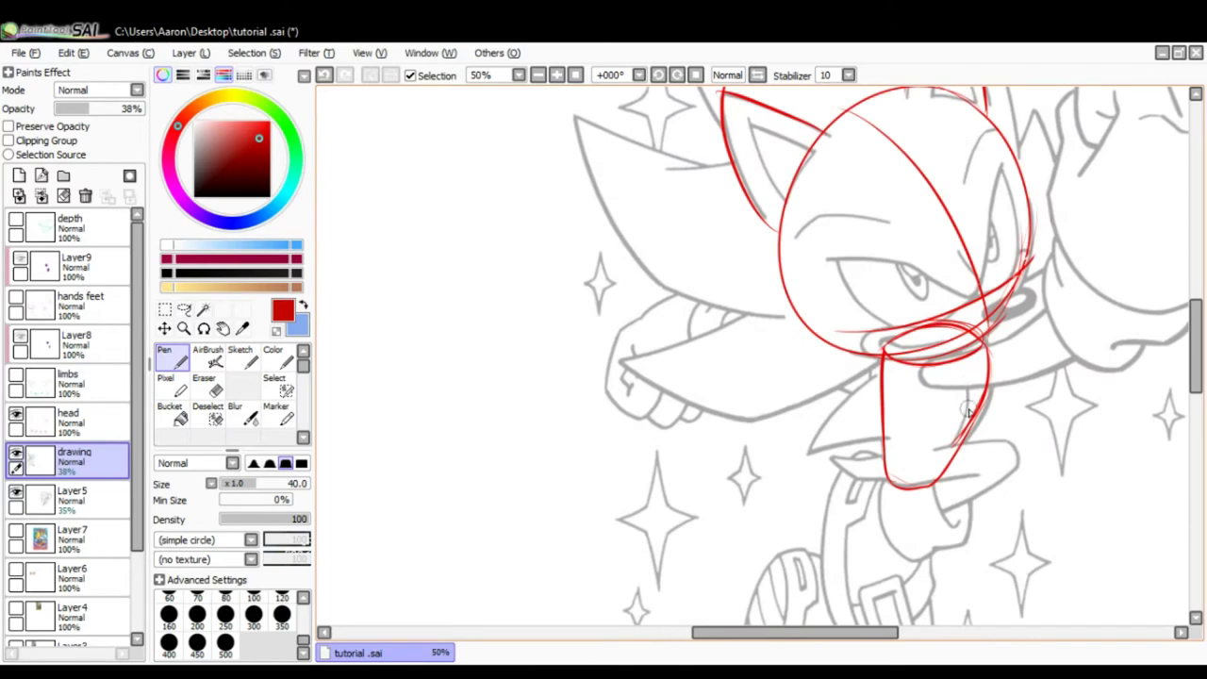
{"action": "left_click_drag", "start_coordinate": [862, 413], "coordinate": [770, 458]}
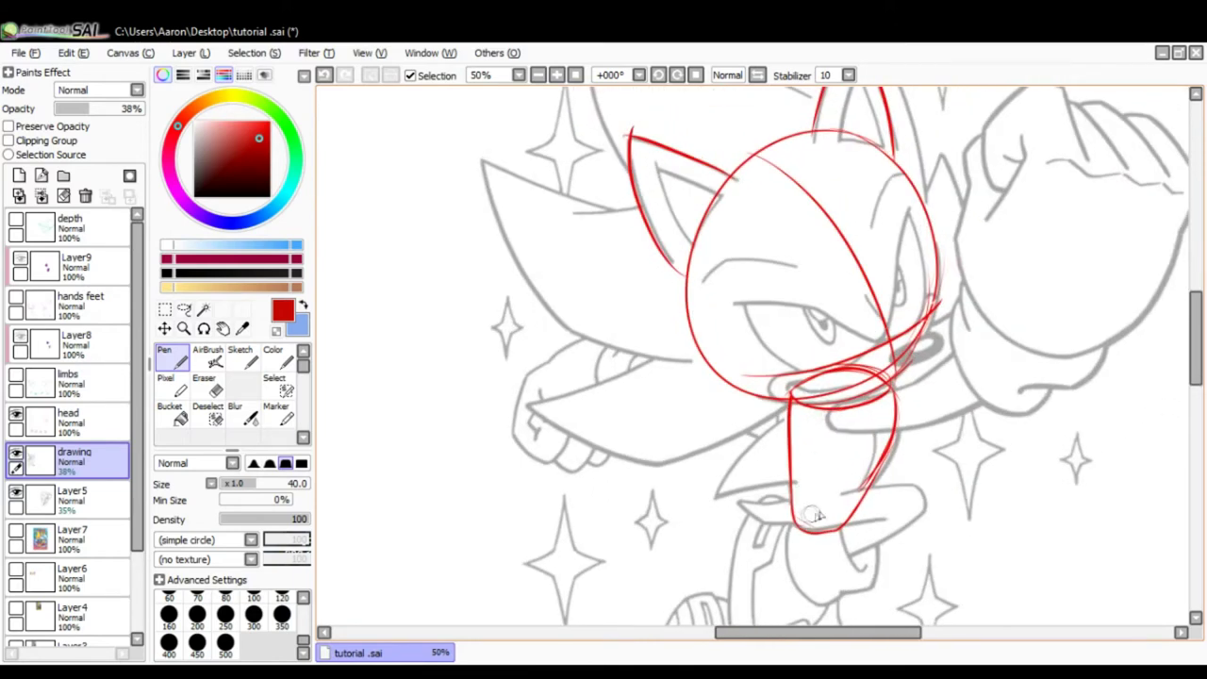
{"action": "left_click", "coordinate": [94, 421]}
Step: Draw a thick red arrow rising from the flying figure's torso towards the raised fist, and undo it
{"action": "left_click_drag", "start_coordinate": [891, 537], "coordinate": [969, 354]}
{"action": "mouse_move", "coordinate": [908, 404]}
{"action": "left_mouse_down"}
{"action": "mouse_move", "coordinate": [996, 335]}
{"action": "mouse_move", "coordinate": [1013, 412]}
{"action": "mouse_move", "coordinate": [908, 414]}
{"action": "mouse_move", "coordinate": [936, 411]}
{"action": "mouse_move", "coordinate": [970, 368]}
{"action": "mouse_move", "coordinate": [987, 393]}
{"action": "left_mouse_up"}
{"action": "key", "text": "ctrl+z"}
{"action": "key", "text": "ctrl+z"}
{"action": "key", "text": "ctrl+z"}
{"action": "key", "text": "ctrl+z"}
{"action": "key", "text": "ctrl+z"}
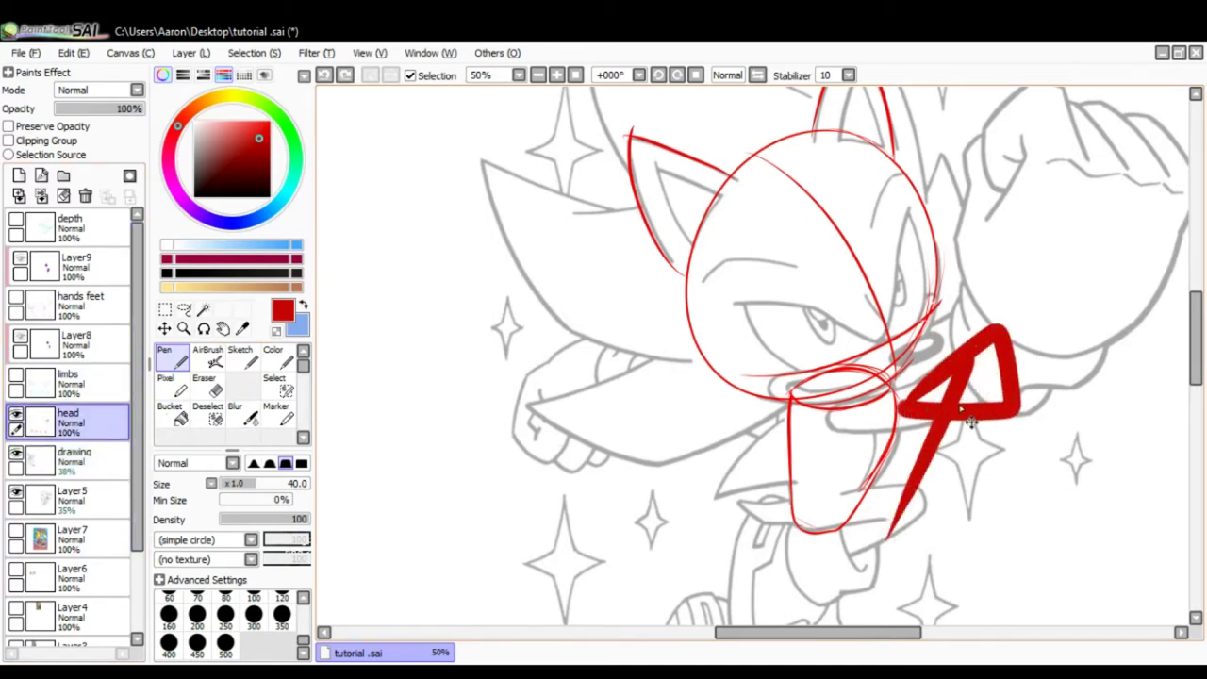
Step: Outline the top opening of the flying figure's torso with a thick red ellipse and hatch its inside with diagonal strokes
{"action": "mouse_move", "coordinate": [761, 396]}
{"action": "left_mouse_down"}
{"action": "mouse_move", "coordinate": [761, 355]}
{"action": "mouse_move", "coordinate": [836, 378]}
{"action": "mouse_move", "coordinate": [894, 353]}
{"action": "mouse_move", "coordinate": [830, 327]}
{"action": "mouse_move", "coordinate": [853, 385]}
{"action": "mouse_move", "coordinate": [792, 332]}
{"action": "mouse_move", "coordinate": [861, 332]}
{"action": "mouse_move", "coordinate": [854, 364]}
{"action": "mouse_move", "coordinate": [897, 360]}
{"action": "left_mouse_up"}
{"action": "key", "text": "ctrl+z"}
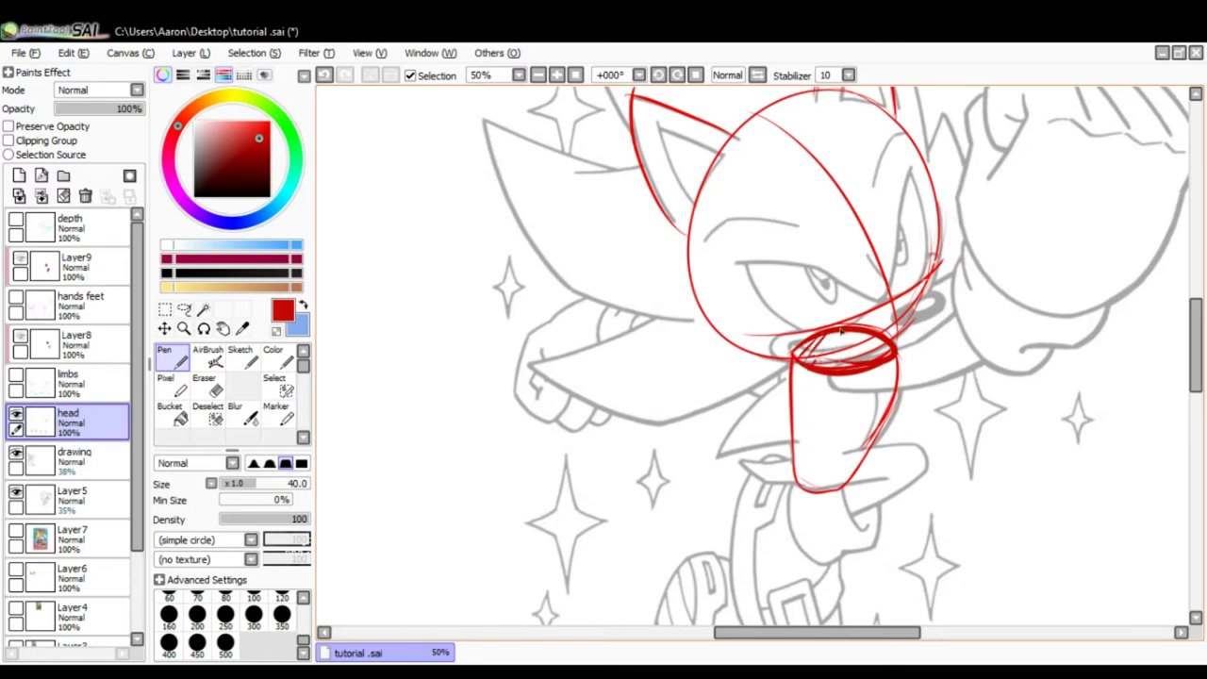
{"action": "mouse_move", "coordinate": [841, 327]}
{"action": "left_mouse_down"}
{"action": "mouse_move", "coordinate": [830, 363]}
{"action": "mouse_move", "coordinate": [863, 330]}
{"action": "mouse_move", "coordinate": [875, 342]}
{"action": "left_mouse_up"}
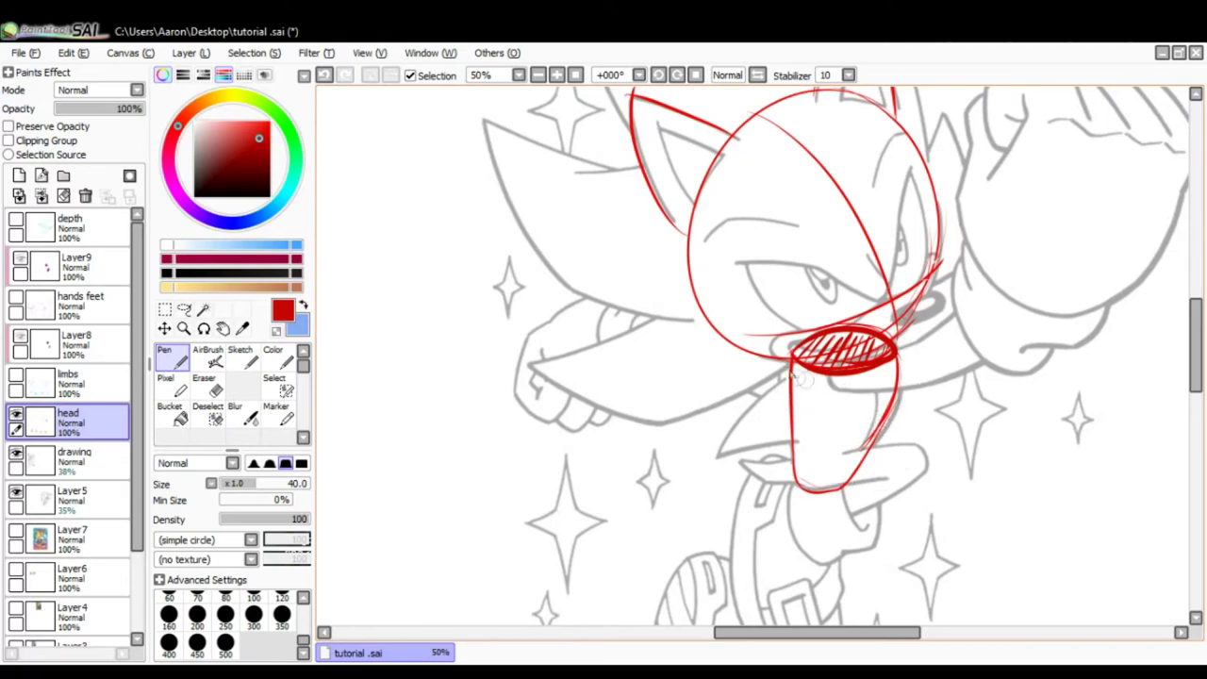
Step: Sketch a flat tapered rectangle and a tilted box seen from above beside the flying figure, and undo both
{"action": "mouse_move", "coordinate": [385, 306]}
{"action": "left_mouse_down"}
{"action": "mouse_move", "coordinate": [390, 405]}
{"action": "mouse_move", "coordinate": [445, 407]}
{"action": "mouse_move", "coordinate": [450, 306]}
{"action": "mouse_move", "coordinate": [387, 309]}
{"action": "left_mouse_up"}
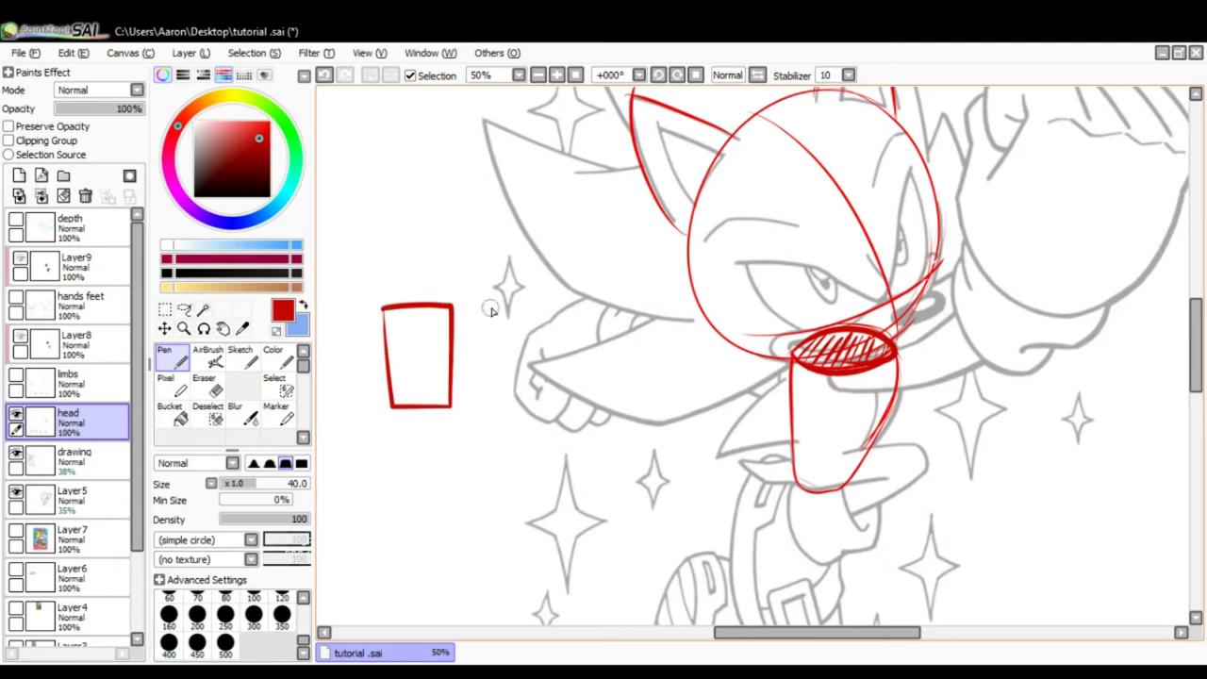
{"action": "mouse_move", "coordinate": [492, 310]}
{"action": "left_mouse_down"}
{"action": "mouse_move", "coordinate": [518, 352]}
{"action": "mouse_move", "coordinate": [567, 323]}
{"action": "mouse_move", "coordinate": [519, 301]}
{"action": "mouse_move", "coordinate": [492, 311]}
{"action": "mouse_move", "coordinate": [504, 371]}
{"action": "mouse_move", "coordinate": [518, 354]}
{"action": "mouse_move", "coordinate": [512, 400]}
{"action": "left_mouse_up"}
{"action": "mouse_move", "coordinate": [565, 327]}
{"action": "left_mouse_down"}
{"action": "mouse_move", "coordinate": [518, 389]}
{"action": "mouse_move", "coordinate": [492, 382]}
{"action": "mouse_move", "coordinate": [534, 398]}
{"action": "mouse_move", "coordinate": [503, 388]}
{"action": "mouse_move", "coordinate": [537, 382]}
{"action": "mouse_move", "coordinate": [564, 331]}
{"action": "left_mouse_up"}
{"action": "key", "text": "ctrl+z"}
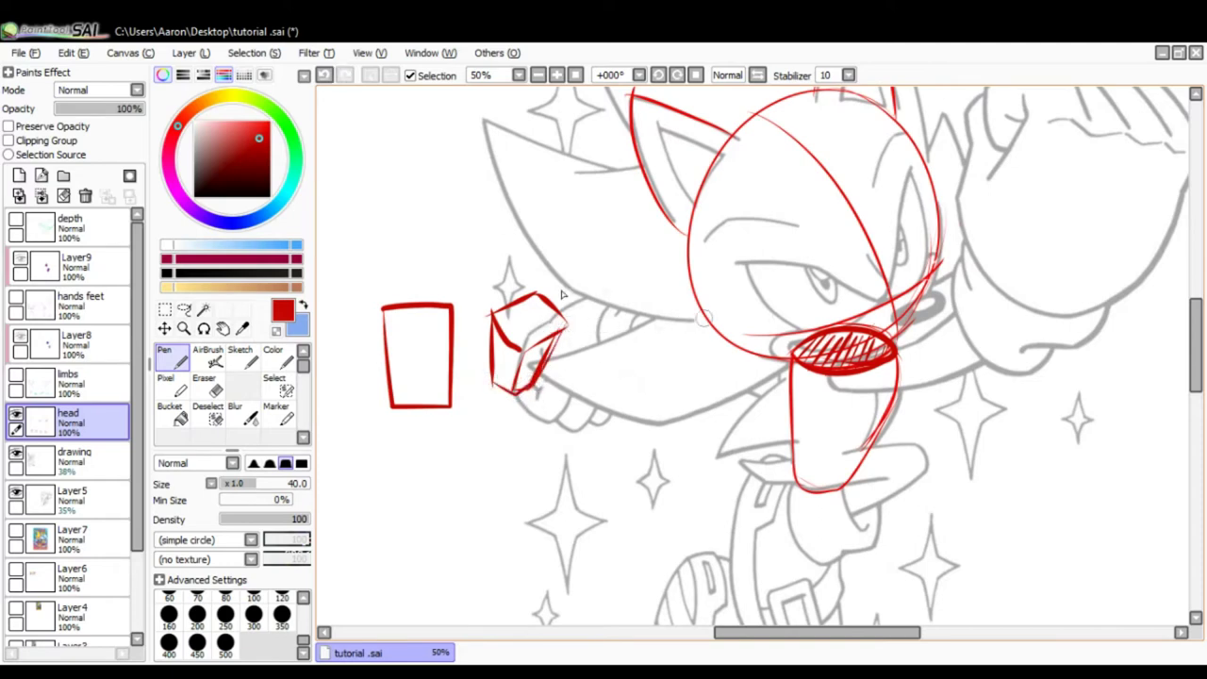
{"action": "key", "text": "ctrl+z"}
{"action": "key", "text": "ctrl+z"}
{"action": "key", "text": "ctrl+z"}
{"action": "key", "text": "ctrl+z"}
{"action": "key", "text": "ctrl+z"}
{"action": "key", "text": "ctrl+z"}
{"action": "key", "text": "ctrl+z"}
{"action": "key", "text": "ctrl+z"}
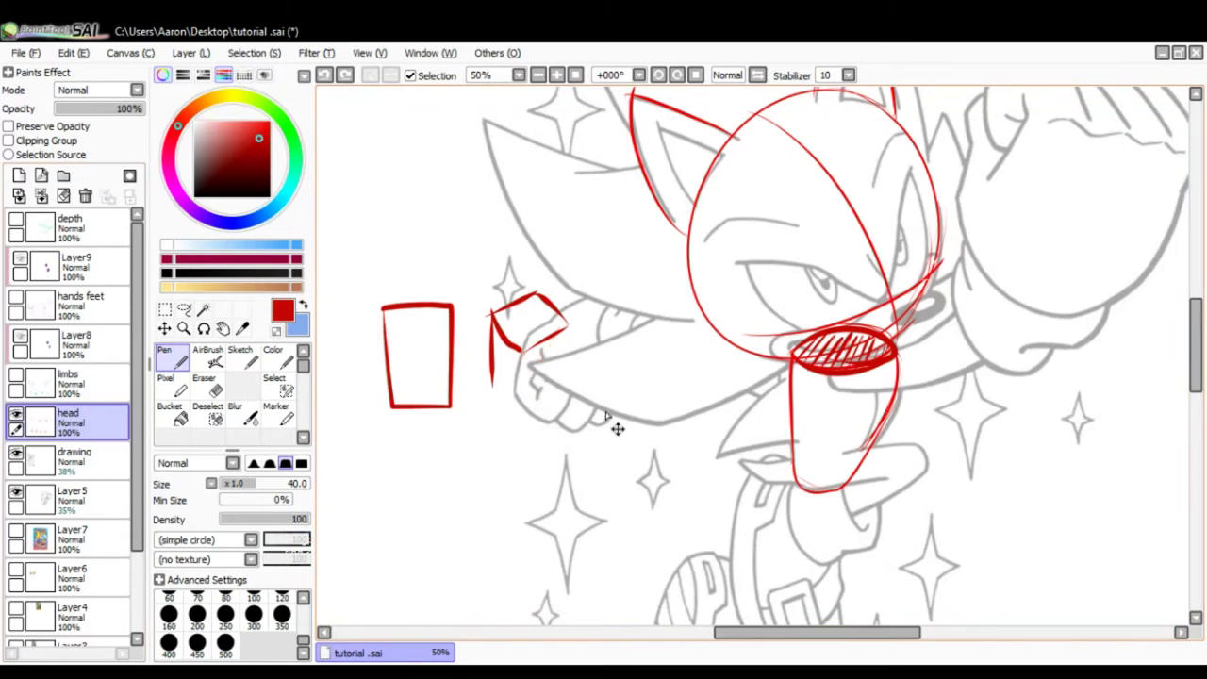
Step: Cross-hatch the red ellipse at the top of the torso with strokes in the opposite direction
{"action": "left_click_drag", "start_coordinate": [908, 404], "coordinate": [854, 441]}
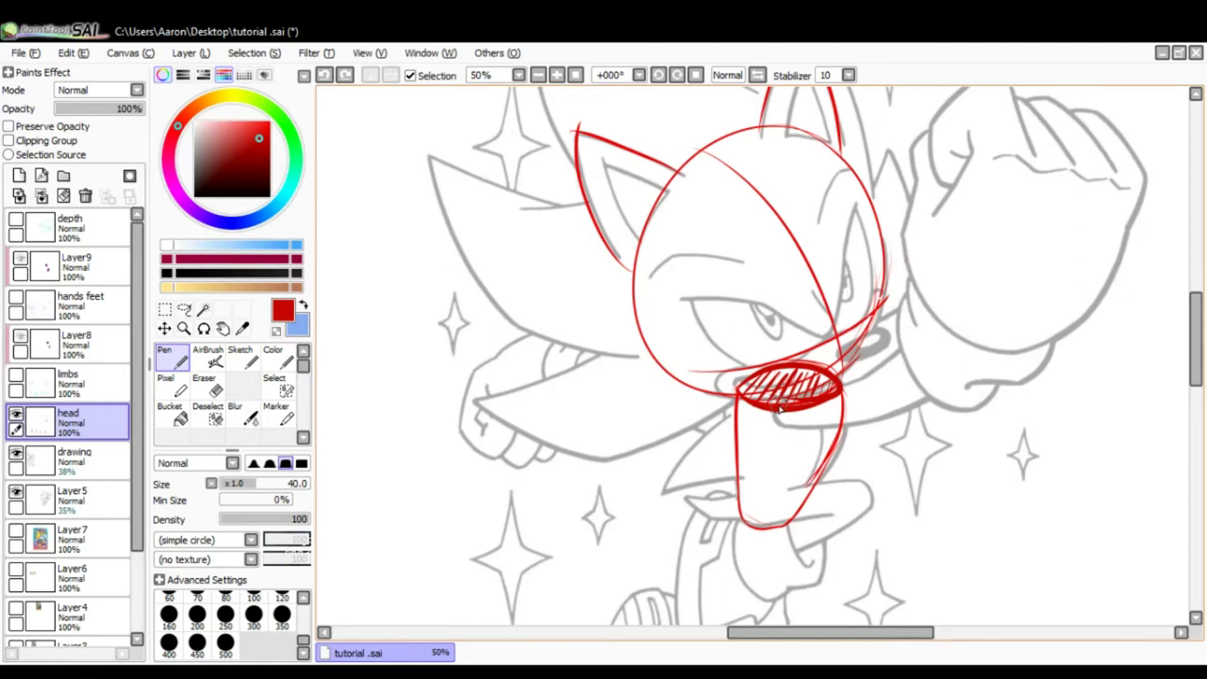
{"action": "left_click_drag", "start_coordinate": [790, 415], "coordinate": [807, 417]}
{"action": "left_click_drag", "start_coordinate": [590, 425], "coordinate": [743, 410]}
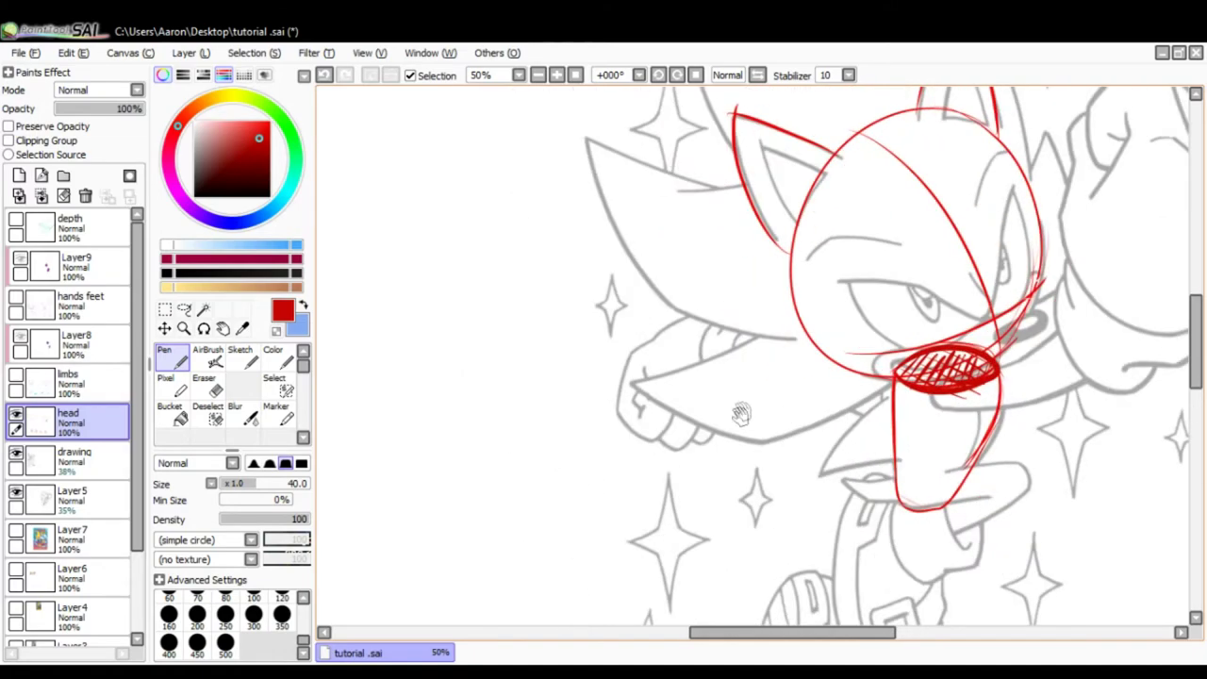
Step: Sketch a tilted red box over the flying figure's torso, and undo its strokes
{"action": "scroll", "coordinate": [743, 410], "scroll_direction": "down", "scroll_amount": 2}
{"action": "scroll", "coordinate": [731, 404], "scroll_direction": "down", "scroll_amount": 1}
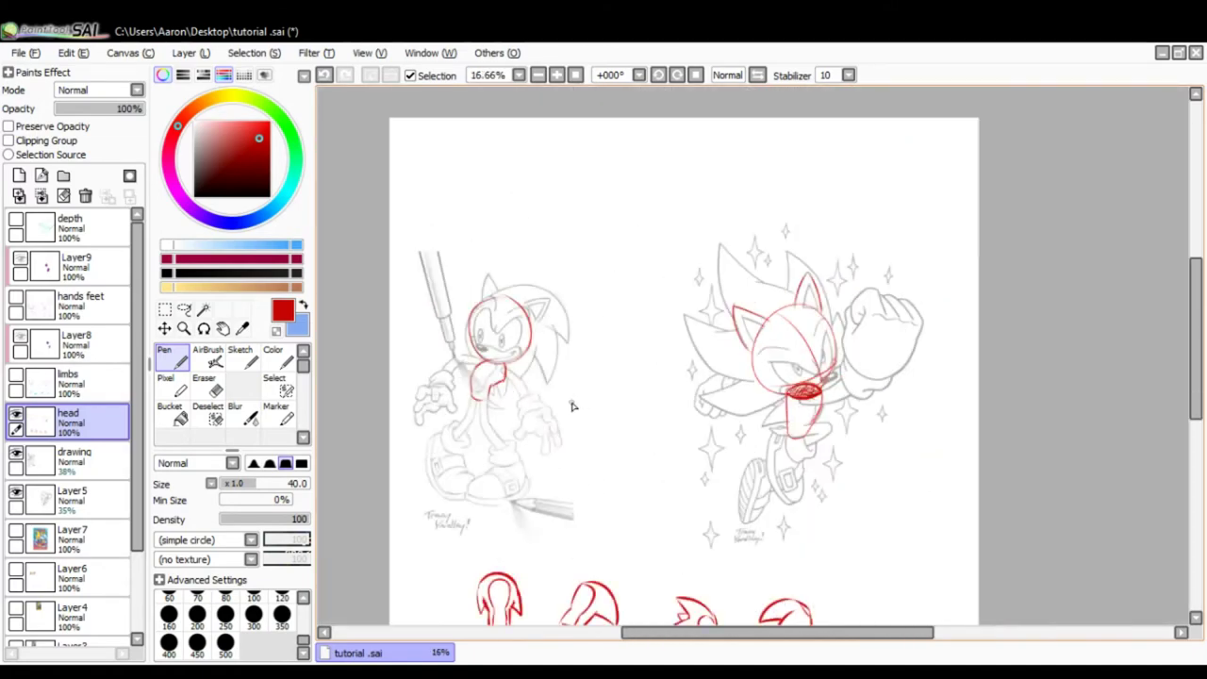
{"action": "scroll", "coordinate": [591, 404], "scroll_direction": "up", "scroll_amount": 1}
{"action": "left_click_drag", "start_coordinate": [657, 467], "coordinate": [707, 433]}
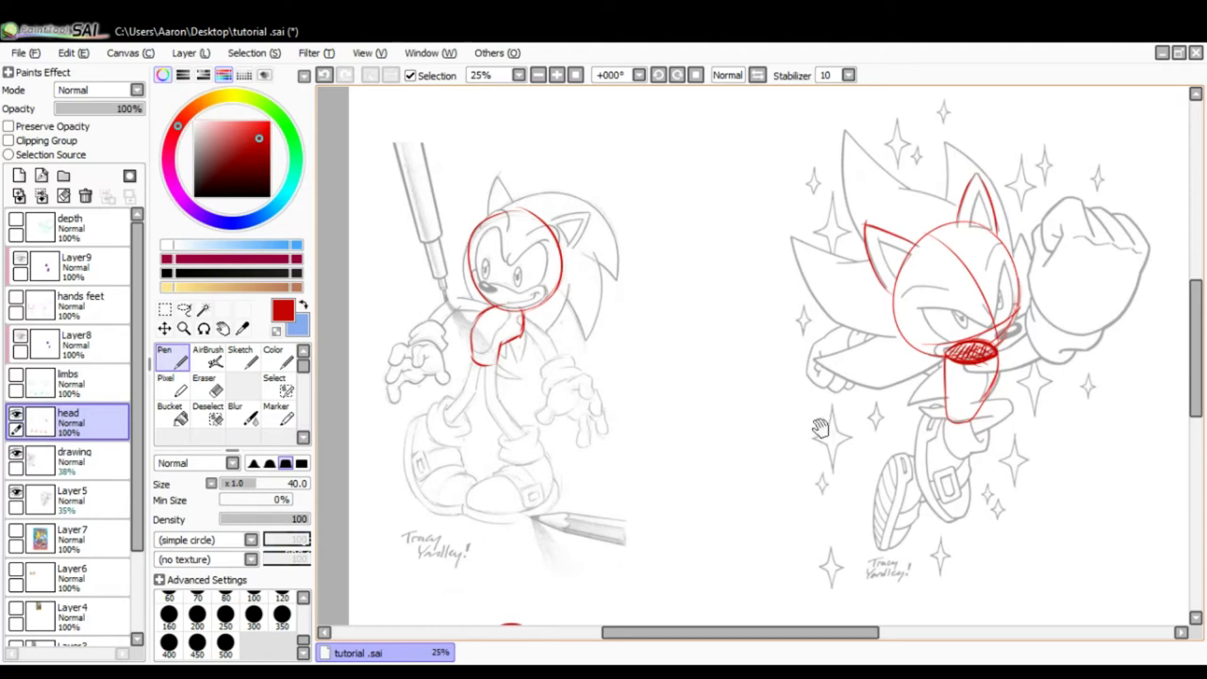
{"action": "left_click_drag", "start_coordinate": [820, 429], "coordinate": [770, 396]}
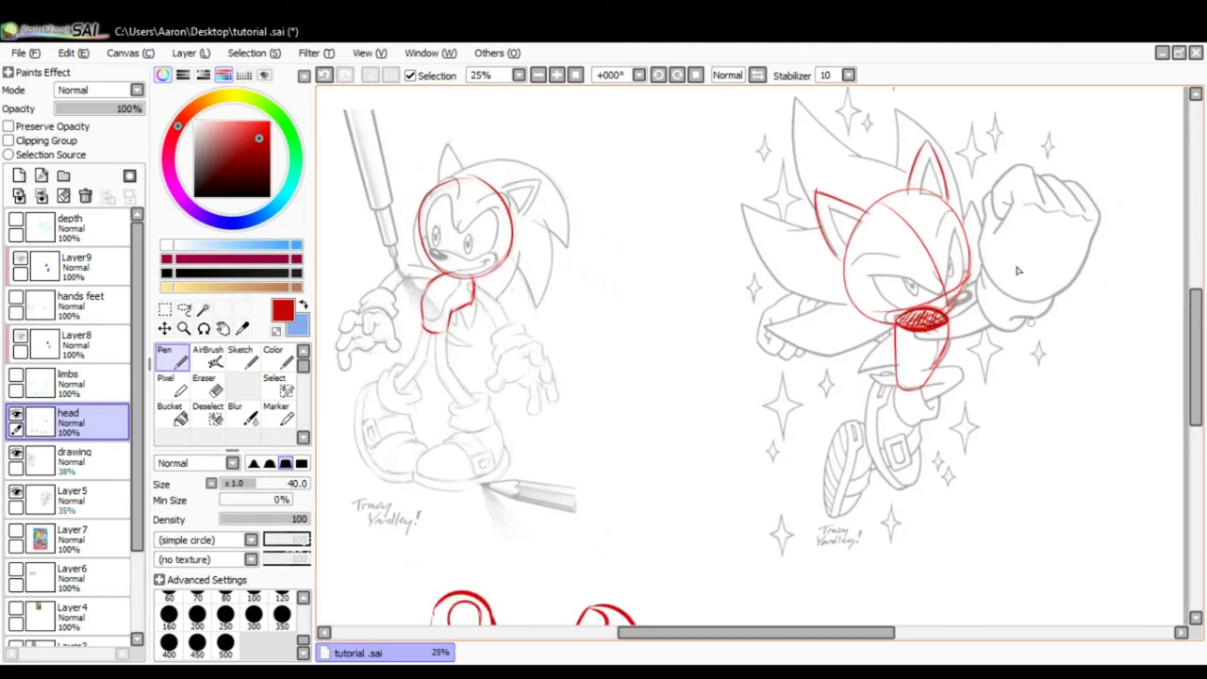
{"action": "mouse_move", "coordinate": [896, 326]}
{"action": "left_mouse_down"}
{"action": "mouse_move", "coordinate": [916, 356]}
{"action": "mouse_move", "coordinate": [968, 310]}
{"action": "mouse_move", "coordinate": [932, 304]}
{"action": "left_mouse_up"}
{"action": "mouse_move", "coordinate": [892, 347]}
{"action": "left_mouse_down"}
{"action": "mouse_move", "coordinate": [911, 382]}
{"action": "mouse_move", "coordinate": [936, 370]}
{"action": "left_mouse_up"}
{"action": "key", "text": "ctrl+z"}
{"action": "left_click_drag", "start_coordinate": [963, 299], "coordinate": [943, 362]}
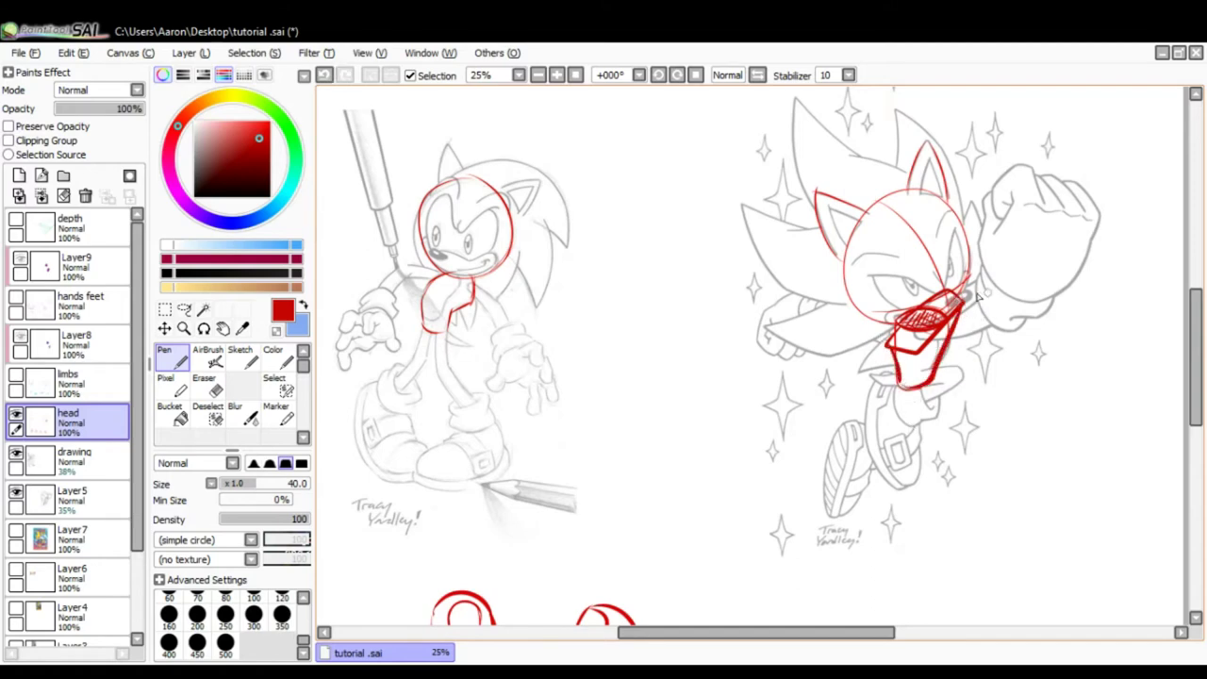
{"action": "key", "text": "ctrl+z"}
{"action": "key", "text": "ctrl+z"}
{"action": "key", "text": "ctrl+z"}
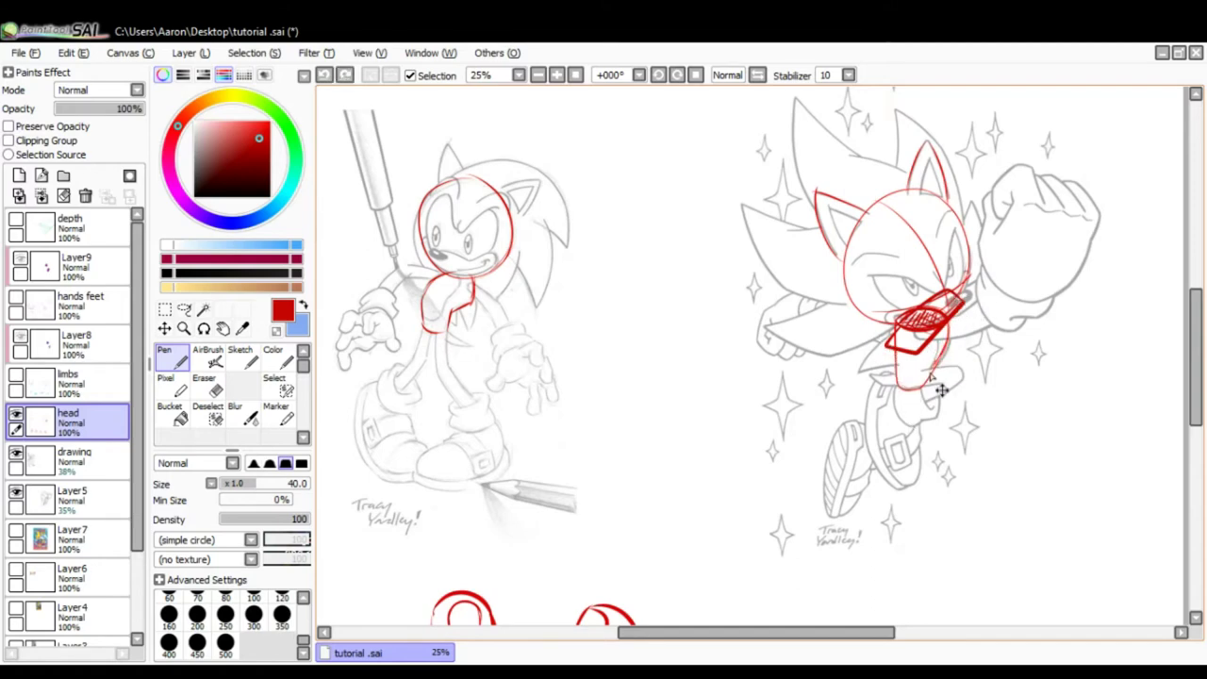
Step: Draw a thick red contour inside the standing figure's torso, curving from the neck down across the belly
{"action": "scroll", "coordinate": [830, 410], "scroll_direction": "down", "scroll_amount": 5}
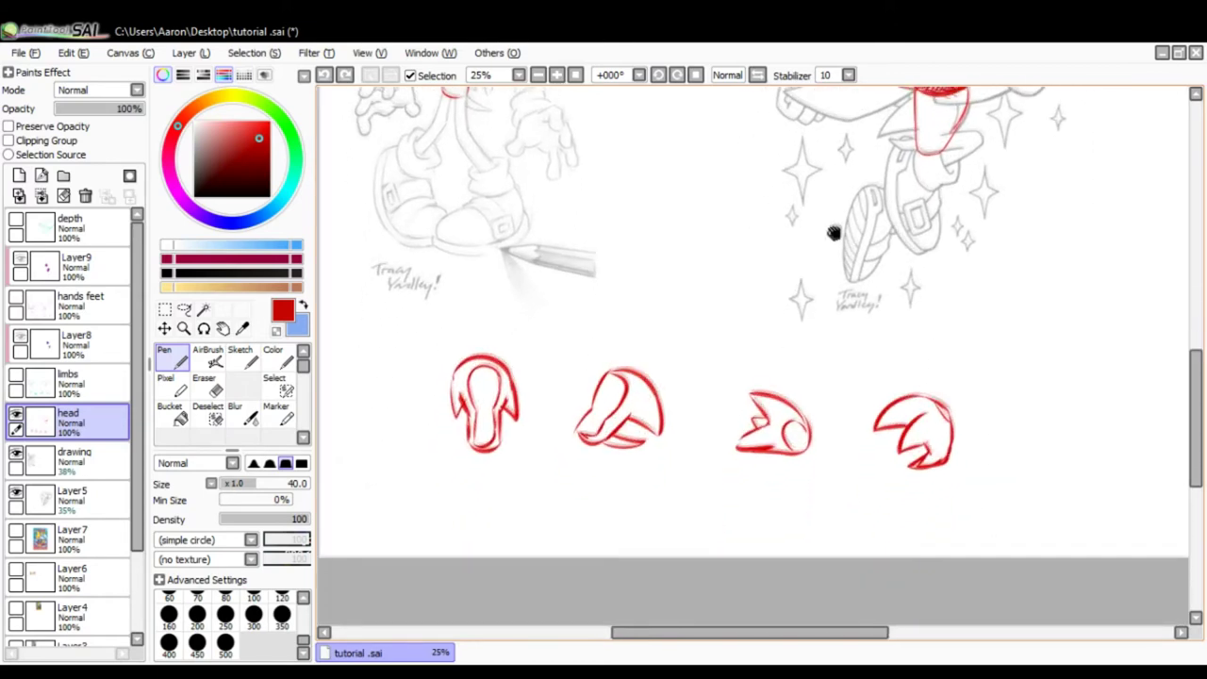
{"action": "scroll", "coordinate": [668, 400], "scroll_direction": "down", "scroll_amount": 1}
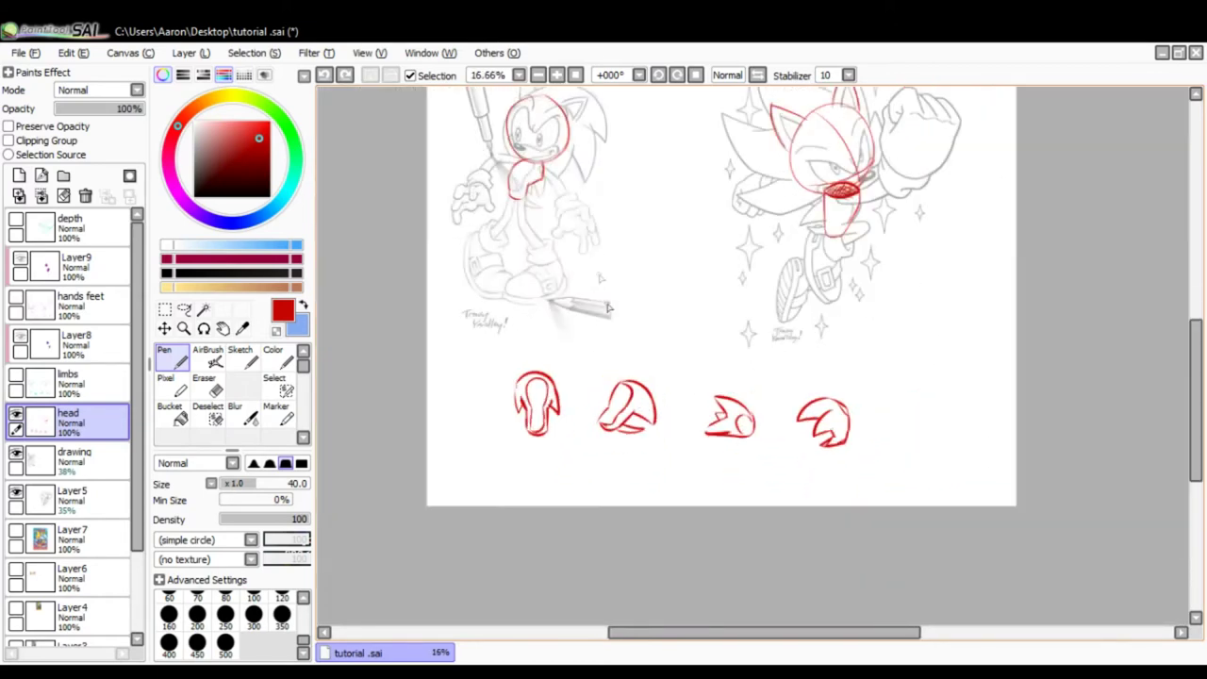
{"action": "scroll", "coordinate": [644, 360], "scroll_direction": "up", "scroll_amount": 2}
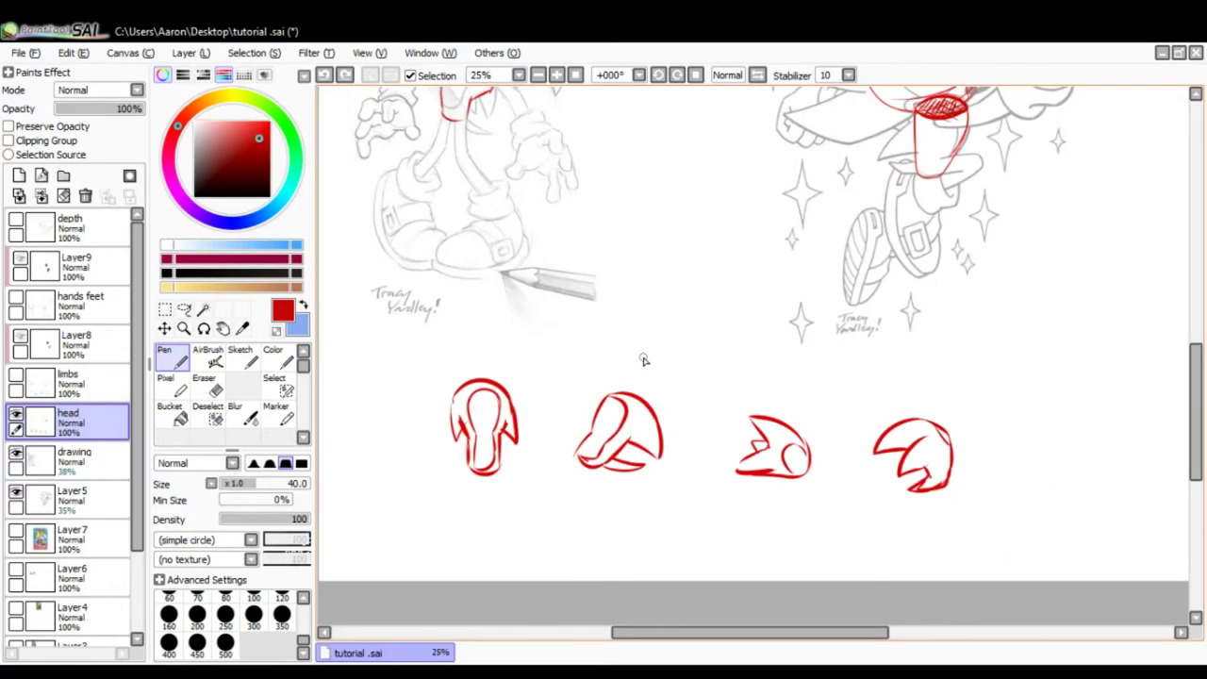
{"action": "left_click_drag", "start_coordinate": [634, 490], "coordinate": [677, 432]}
{"action": "left_click_drag", "start_coordinate": [567, 211], "coordinate": [661, 581]}
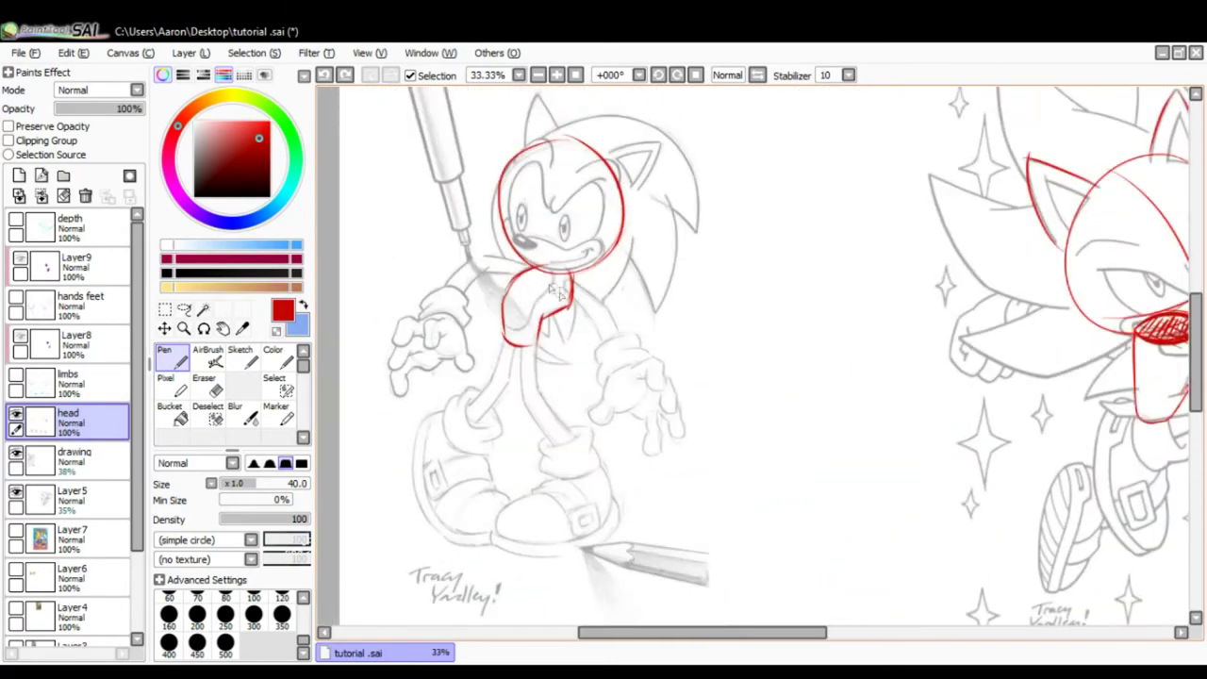
{"action": "mouse_move", "coordinate": [546, 274]}
{"action": "left_mouse_down"}
{"action": "mouse_move", "coordinate": [534, 304]}
{"action": "mouse_move", "coordinate": [500, 326]}
{"action": "mouse_move", "coordinate": [509, 328]}
{"action": "left_mouse_up"}
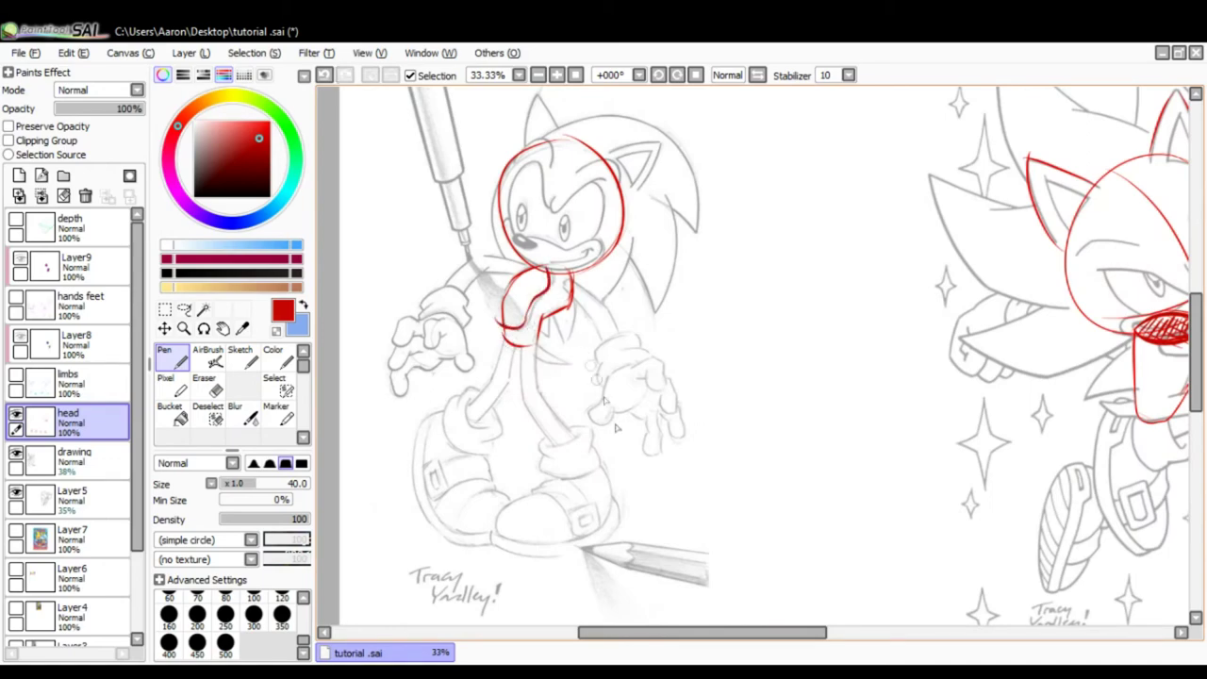
Step: Draw a red head circle with vertical and curved horizontal guidelines above the first, front-facing torso sketch
{"action": "mouse_move", "coordinate": [717, 525]}
{"action": "left_mouse_down"}
{"action": "mouse_move", "coordinate": [690, 365]}
{"action": "mouse_move", "coordinate": [701, 291]}
{"action": "left_mouse_up"}
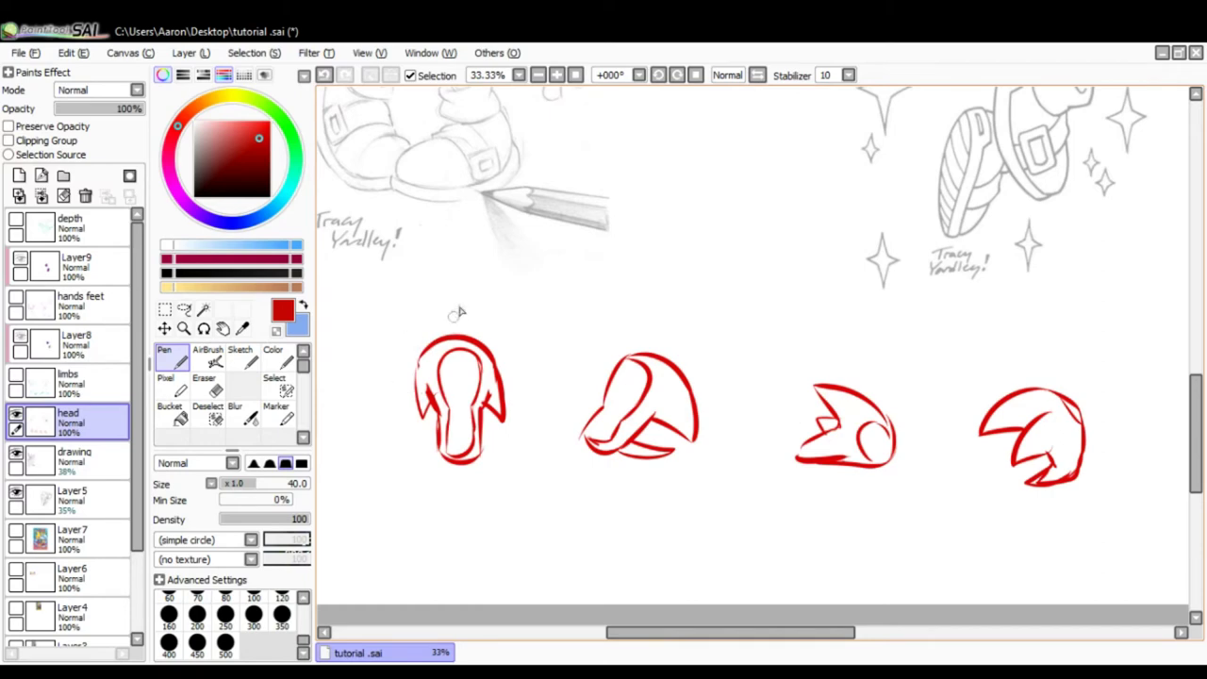
{"action": "mouse_move", "coordinate": [422, 337]}
{"action": "left_mouse_down"}
{"action": "mouse_move", "coordinate": [436, 244]}
{"action": "mouse_move", "coordinate": [425, 334]}
{"action": "left_mouse_up"}
{"action": "mouse_move", "coordinate": [451, 248]}
{"action": "left_mouse_down"}
{"action": "mouse_move", "coordinate": [461, 363]}
{"action": "mouse_move", "coordinate": [510, 304]}
{"action": "left_mouse_up"}
Step: Draw a red head circle above the second torso sketch and refine its curved facial guidelines
{"action": "mouse_move", "coordinate": [637, 357]}
{"action": "left_mouse_down"}
{"action": "mouse_move", "coordinate": [623, 273]}
{"action": "mouse_move", "coordinate": [650, 348]}
{"action": "mouse_move", "coordinate": [708, 259]}
{"action": "left_mouse_up"}
{"action": "key", "text": "ctrl+z"}
{"action": "left_click_drag", "start_coordinate": [632, 352], "coordinate": [696, 261]}
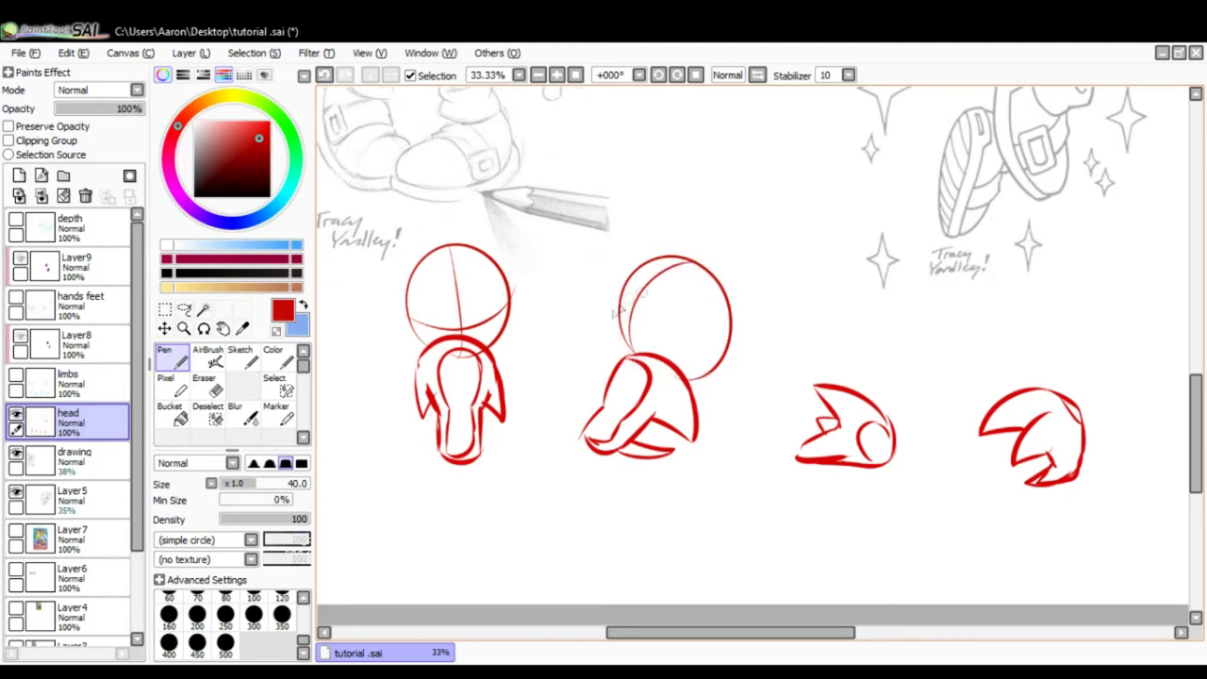
{"action": "mouse_move", "coordinate": [614, 309]}
{"action": "left_mouse_down"}
{"action": "mouse_move", "coordinate": [678, 297]}
{"action": "mouse_move", "coordinate": [721, 355]}
{"action": "mouse_move", "coordinate": [642, 339]}
{"action": "mouse_move", "coordinate": [698, 263]}
{"action": "left_mouse_up"}
{"action": "key", "text": "ctrl+z"}
{"action": "left_click_drag", "start_coordinate": [632, 354], "coordinate": [732, 247]}
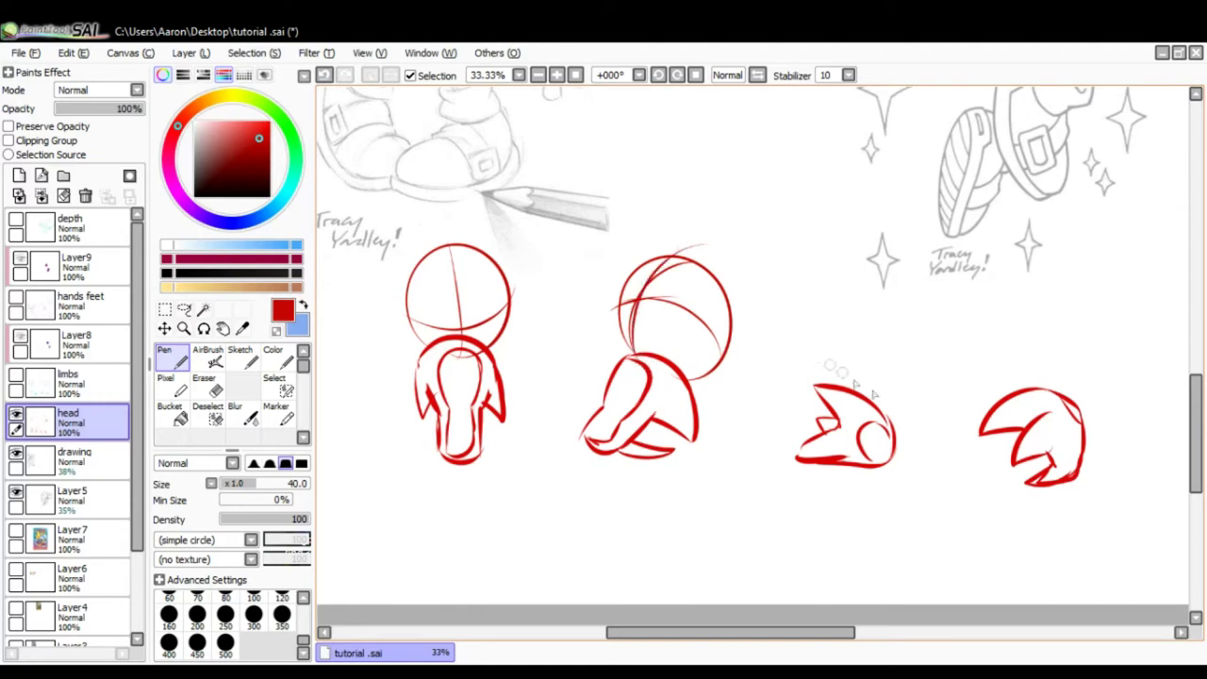
Step: Draw a large red head circle overlapping the third torso sketch, with a slanted centre line and a small oval nose
{"action": "mouse_move", "coordinate": [813, 300]}
{"action": "left_mouse_down"}
{"action": "mouse_move", "coordinate": [901, 377]}
{"action": "mouse_move", "coordinate": [813, 298]}
{"action": "left_mouse_up"}
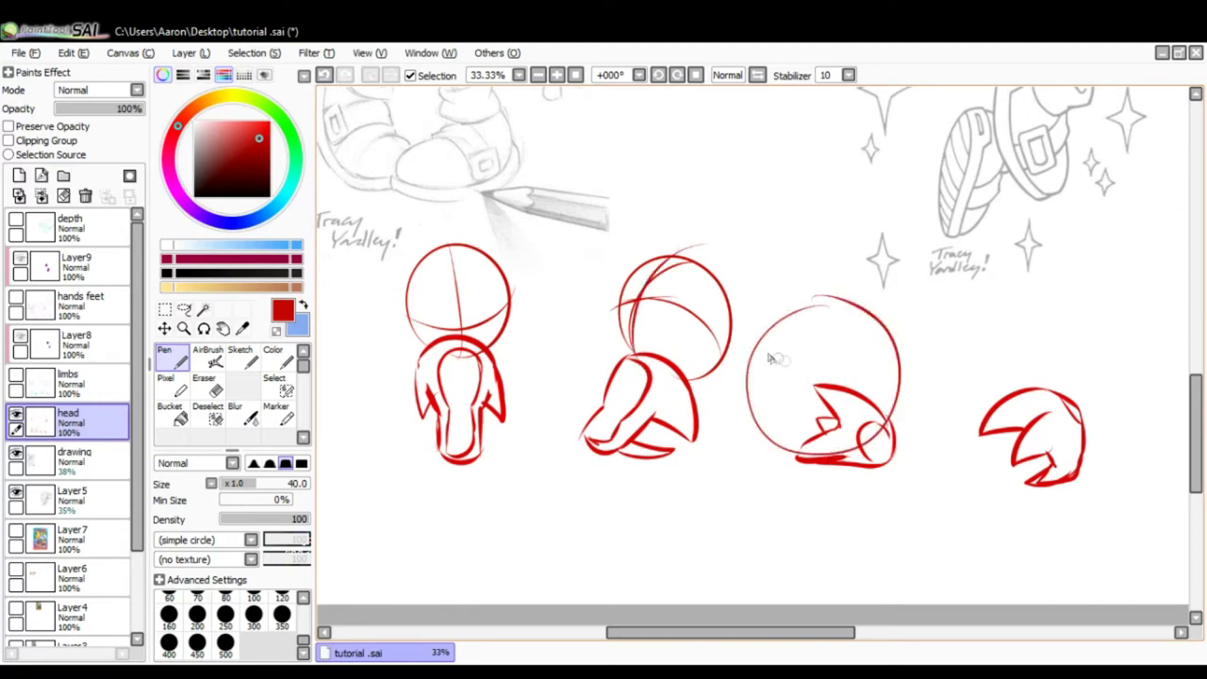
{"action": "mouse_move", "coordinate": [755, 345]}
{"action": "left_mouse_down"}
{"action": "mouse_move", "coordinate": [870, 410]}
{"action": "mouse_move", "coordinate": [886, 431]}
{"action": "mouse_move", "coordinate": [849, 451]}
{"action": "mouse_move", "coordinate": [896, 436]}
{"action": "left_mouse_up"}
{"action": "left_click_drag", "start_coordinate": [957, 356], "coordinate": [911, 362]}
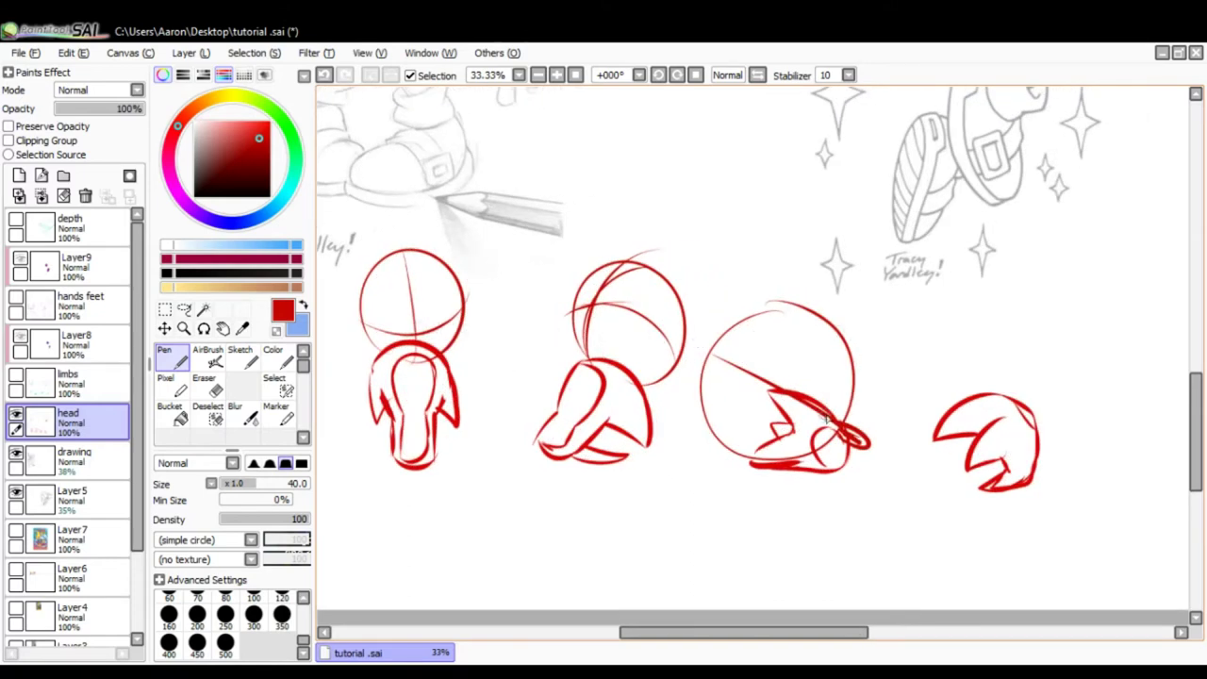
Step: Draw a red head over the fourth torso sketch, with a pointed ear, a protruding nose and curved guidelines
{"action": "scroll", "coordinate": [881, 424], "scroll_direction": "right", "scroll_amount": 2}
{"action": "scroll", "coordinate": [881, 424], "scroll_direction": "down", "scroll_amount": 1}
{"action": "mouse_move", "coordinate": [863, 273]}
{"action": "left_mouse_down"}
{"action": "mouse_move", "coordinate": [831, 363]}
{"action": "mouse_move", "coordinate": [928, 283]}
{"action": "mouse_move", "coordinate": [857, 280]}
{"action": "mouse_move", "coordinate": [854, 234]}
{"action": "mouse_move", "coordinate": [875, 310]}
{"action": "left_mouse_up"}
{"action": "mouse_move", "coordinate": [896, 257]}
{"action": "left_mouse_down"}
{"action": "mouse_move", "coordinate": [904, 325]}
{"action": "mouse_move", "coordinate": [959, 331]}
{"action": "mouse_move", "coordinate": [947, 399]}
{"action": "left_mouse_up"}
{"action": "left_click_drag", "start_coordinate": [860, 307], "coordinate": [956, 388]}
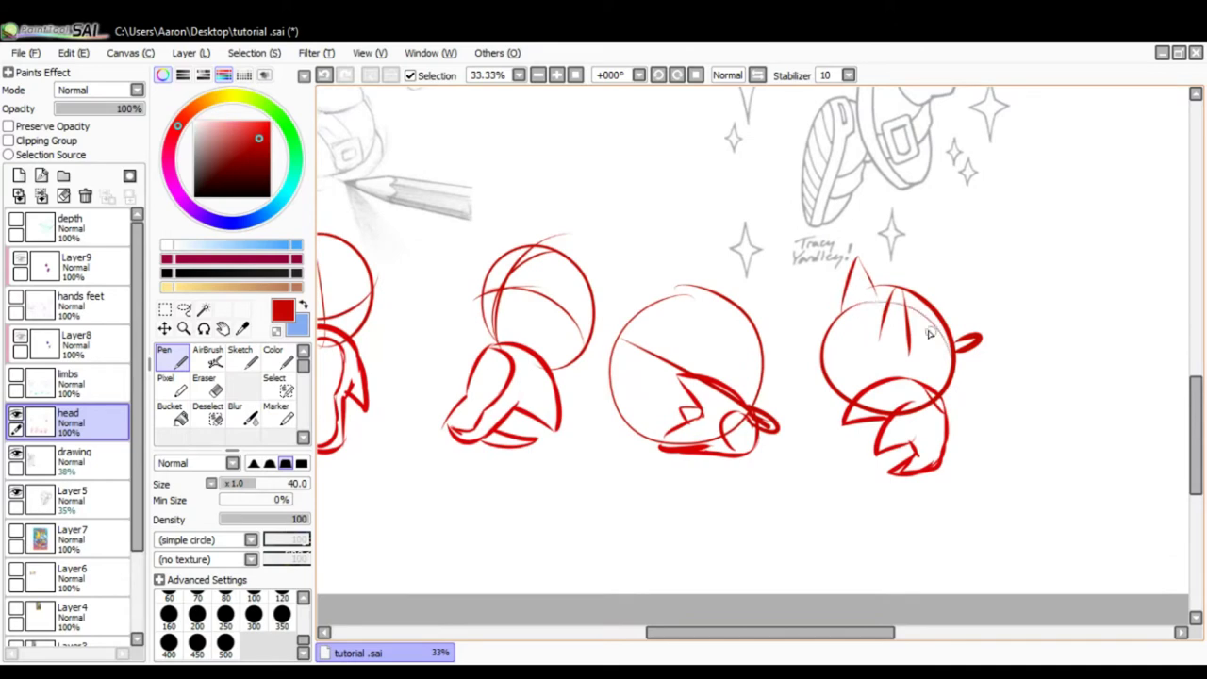
{"action": "key", "text": "ctrl+z"}
{"action": "left_click_drag", "start_coordinate": [826, 371], "coordinate": [931, 318]}
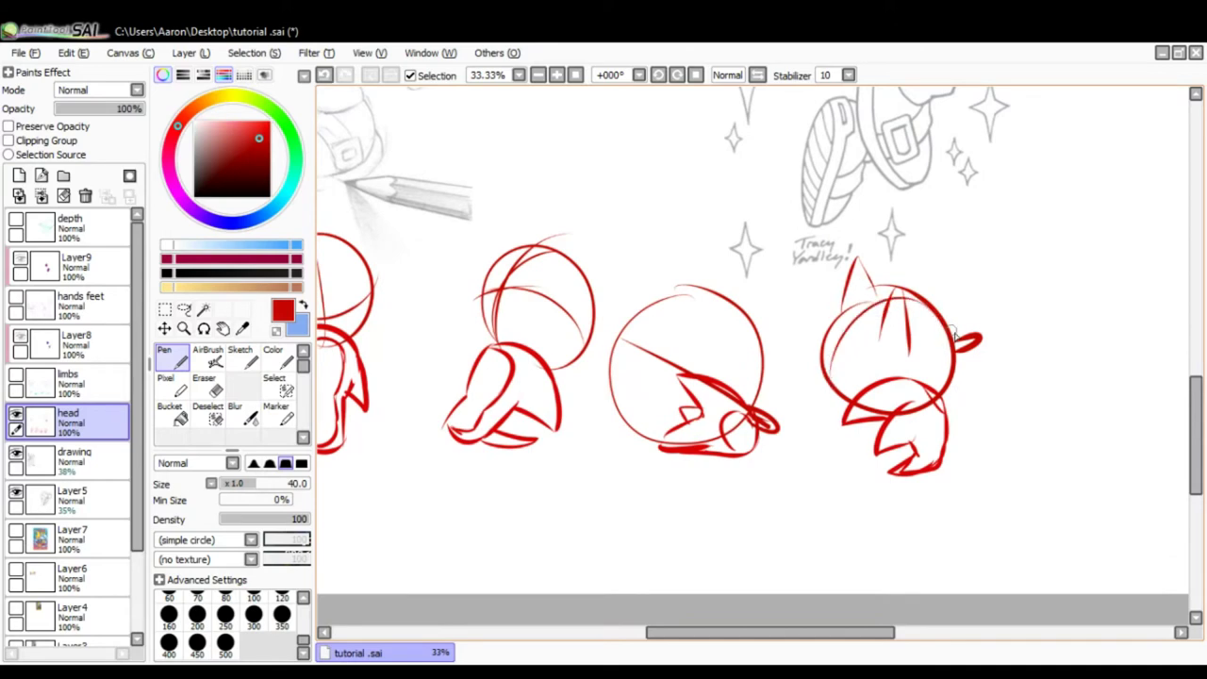
Step: Sketch a pear-shaped belly patch and a bent, foreshortened torso in red above the row of head and torso examples
{"action": "left_click_drag", "start_coordinate": [881, 399], "coordinate": [974, 421]}
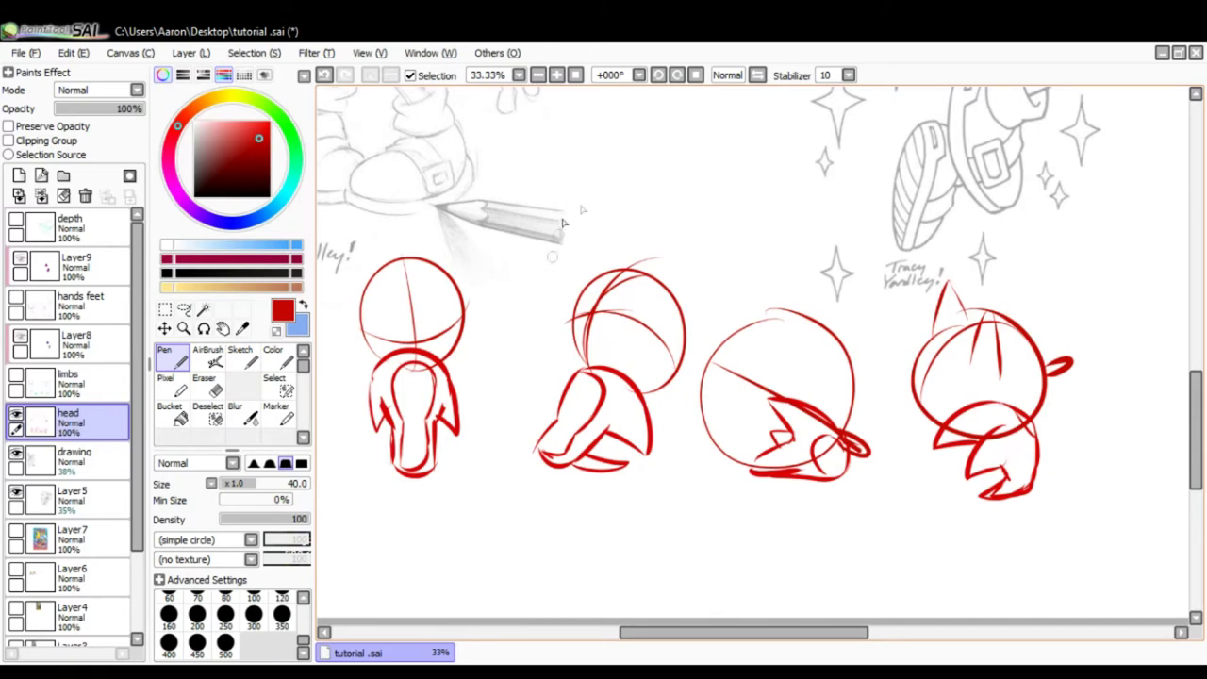
{"action": "mouse_move", "coordinate": [601, 164]}
{"action": "left_mouse_down"}
{"action": "mouse_move", "coordinate": [641, 168]}
{"action": "mouse_move", "coordinate": [610, 201]}
{"action": "mouse_move", "coordinate": [611, 221]}
{"action": "mouse_move", "coordinate": [639, 218]}
{"action": "mouse_move", "coordinate": [637, 156]}
{"action": "left_mouse_up"}
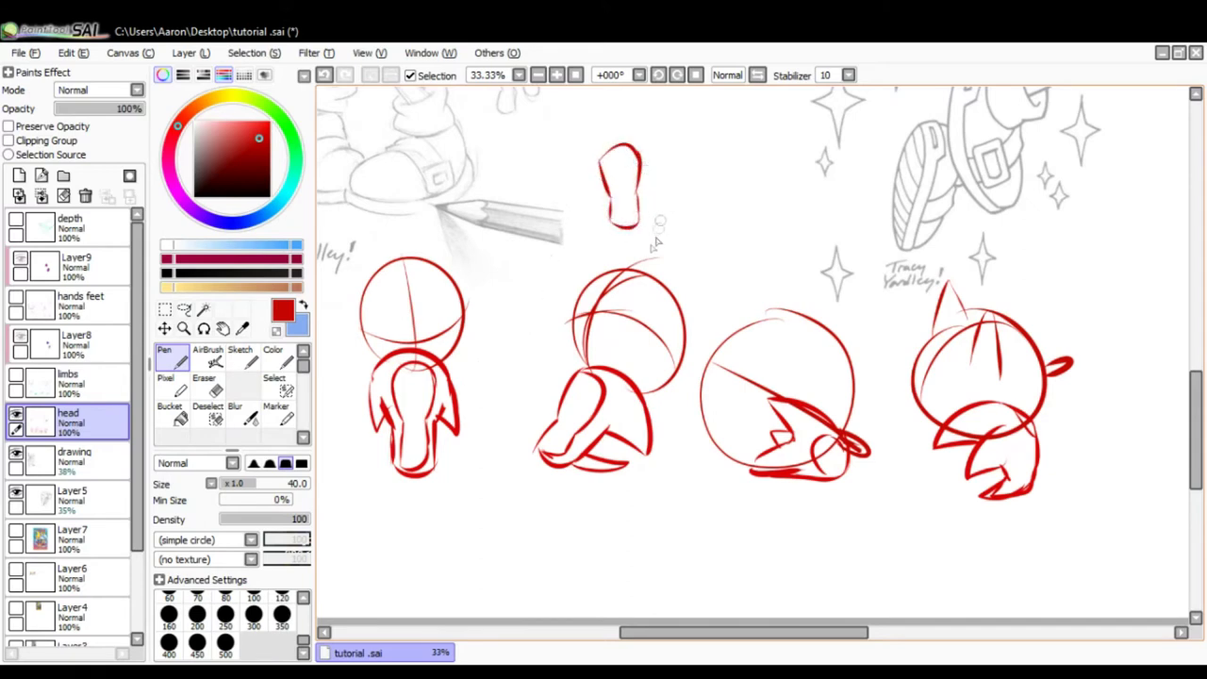
{"action": "mouse_move", "coordinate": [732, 190]}
{"action": "left_mouse_down"}
{"action": "mouse_move", "coordinate": [787, 226]}
{"action": "mouse_move", "coordinate": [761, 238]}
{"action": "mouse_move", "coordinate": [740, 229]}
{"action": "mouse_move", "coordinate": [715, 251]}
{"action": "left_mouse_up"}
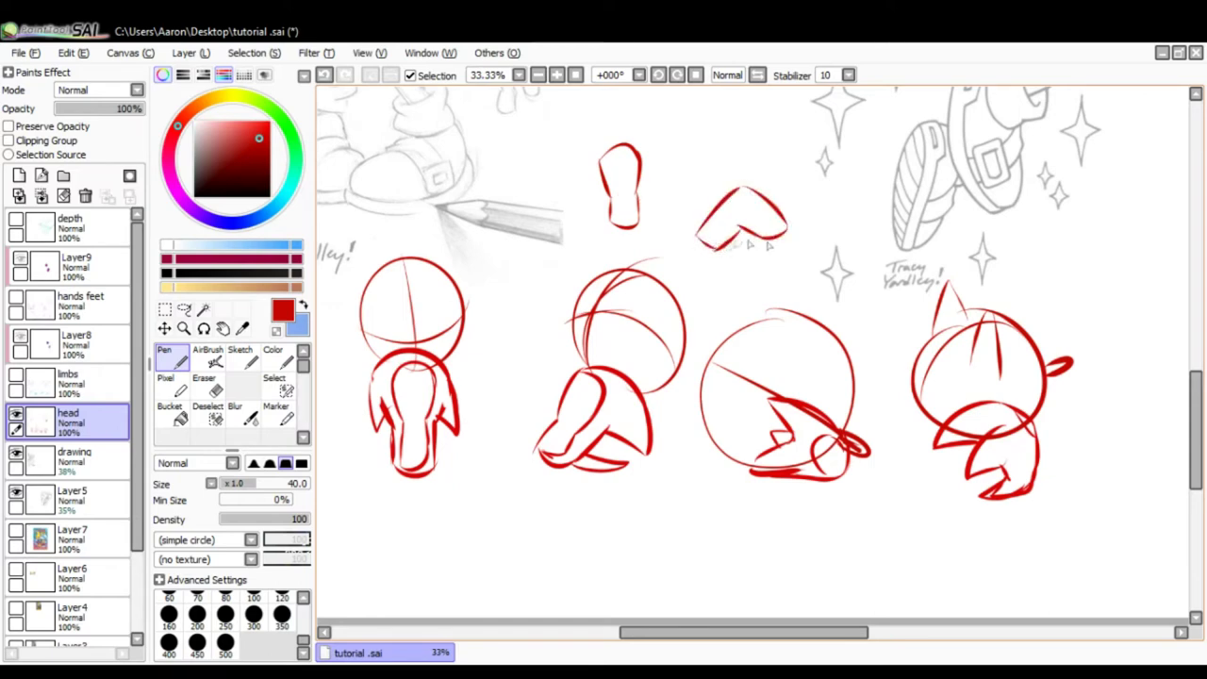
{"action": "mouse_move", "coordinate": [787, 228]}
{"action": "left_mouse_down"}
{"action": "mouse_move", "coordinate": [748, 268]}
{"action": "mouse_move", "coordinate": [752, 231]}
{"action": "mouse_move", "coordinate": [726, 255]}
{"action": "mouse_move", "coordinate": [751, 259]}
{"action": "mouse_move", "coordinate": [740, 203]}
{"action": "mouse_move", "coordinate": [718, 207]}
{"action": "mouse_move", "coordinate": [708, 229]}
{"action": "mouse_move", "coordinate": [766, 212]}
{"action": "left_mouse_up"}
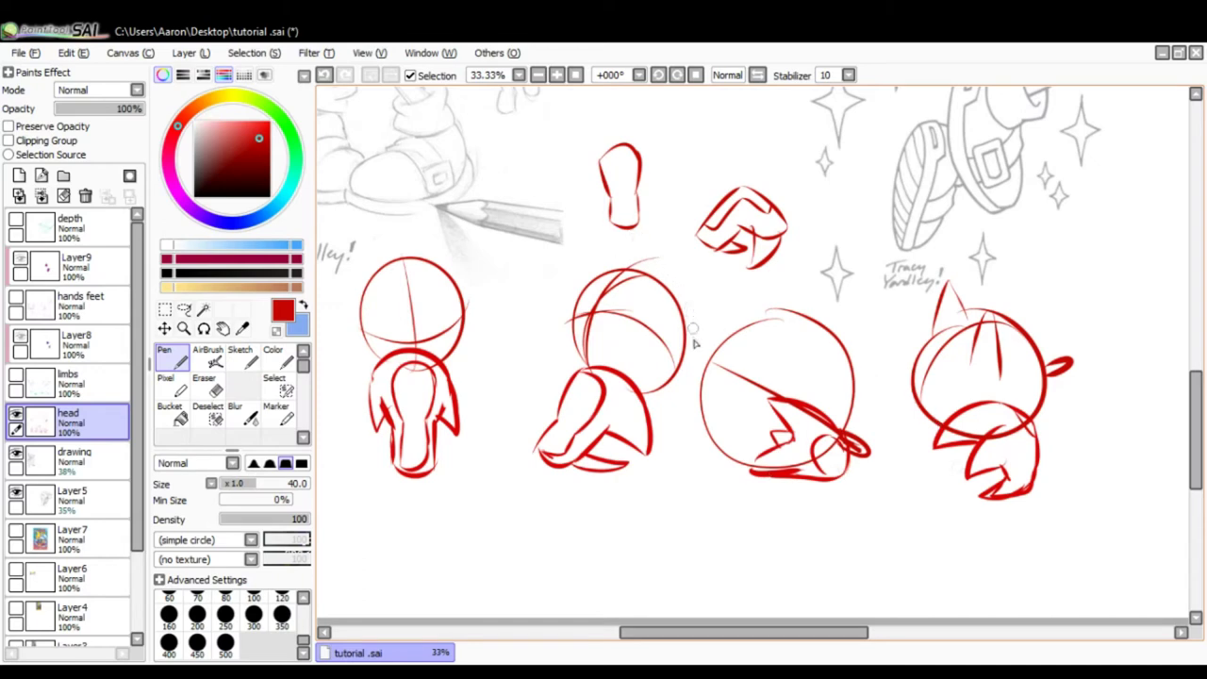
Step: Hide the head layer and show the limbs layer
{"action": "left_click_drag", "start_coordinate": [682, 286], "coordinate": [701, 419]}
{"action": "scroll", "coordinate": [701, 418], "scroll_direction": "down", "scroll_amount": 1}
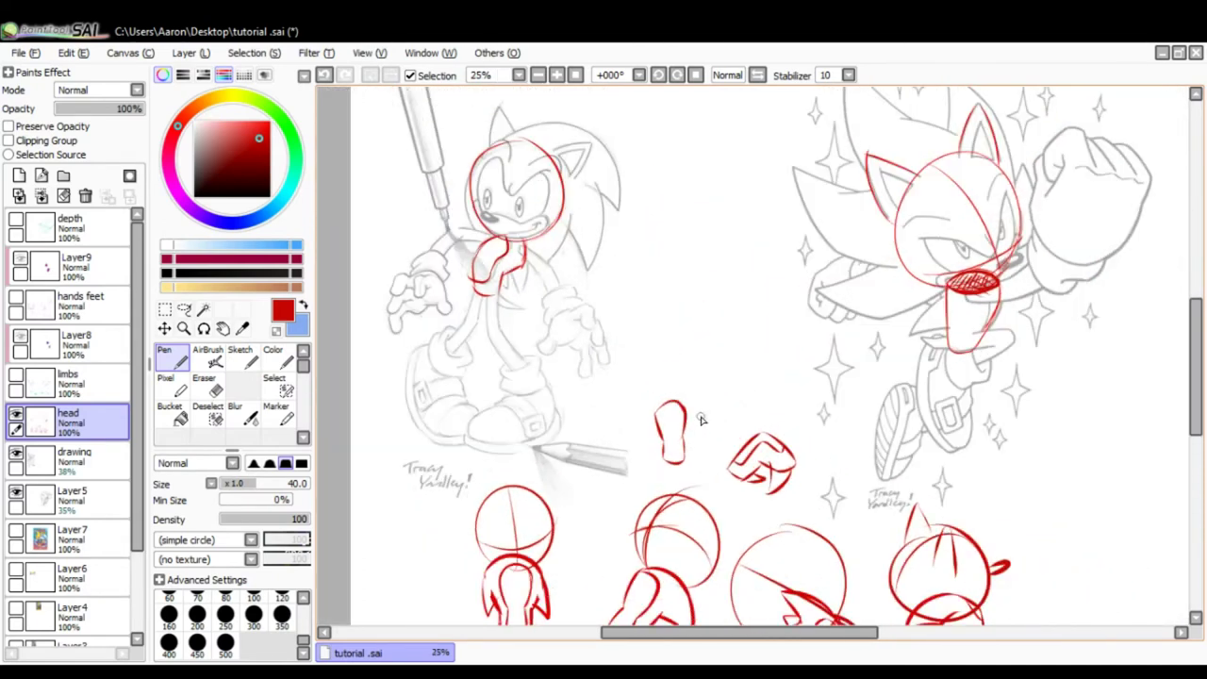
{"action": "left_click_drag", "start_coordinate": [701, 267], "coordinate": [688, 343]}
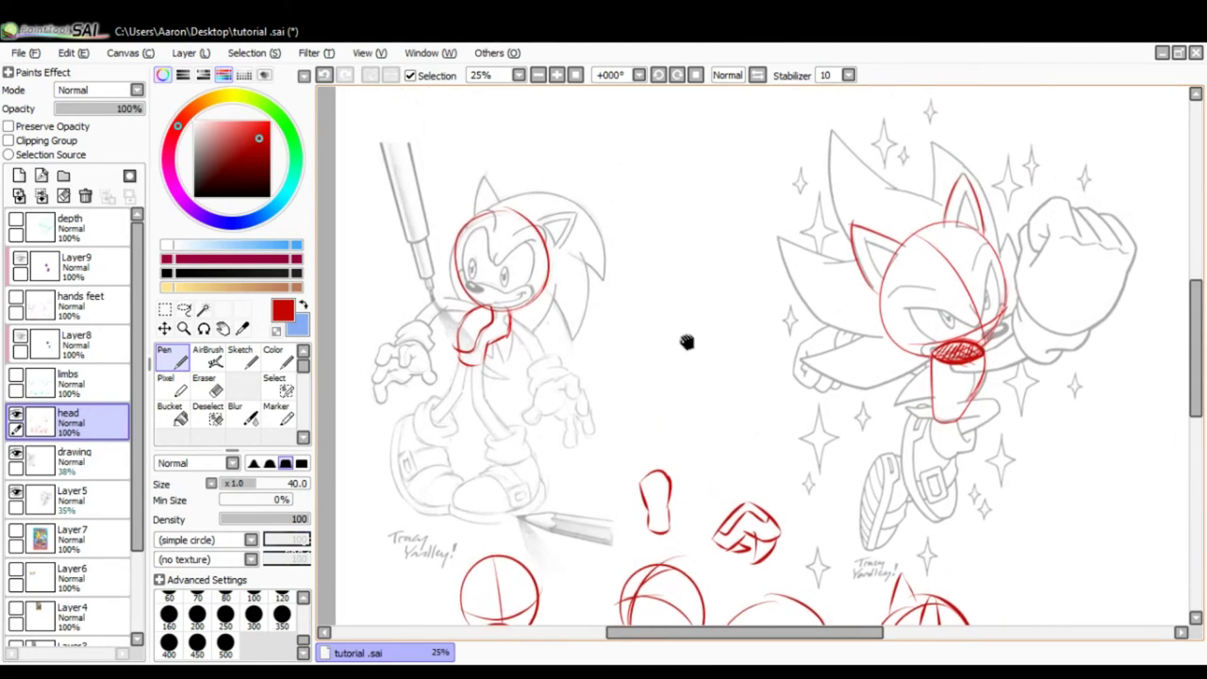
{"action": "left_click", "coordinate": [15, 420]}
{"action": "left_click", "coordinate": [16, 379]}
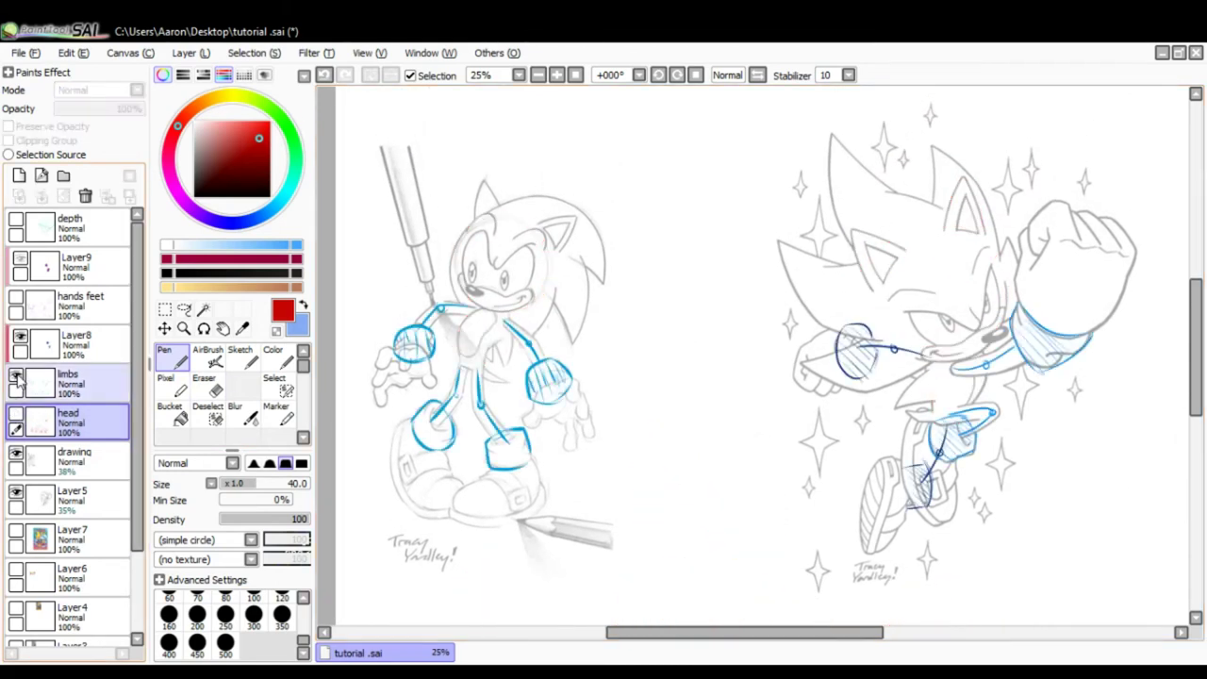
Step: Pick the teal green of the limb-and-cuff example sketches below the figures as the pen colour
{"action": "left_click_drag", "start_coordinate": [750, 426], "coordinate": [847, 412]}
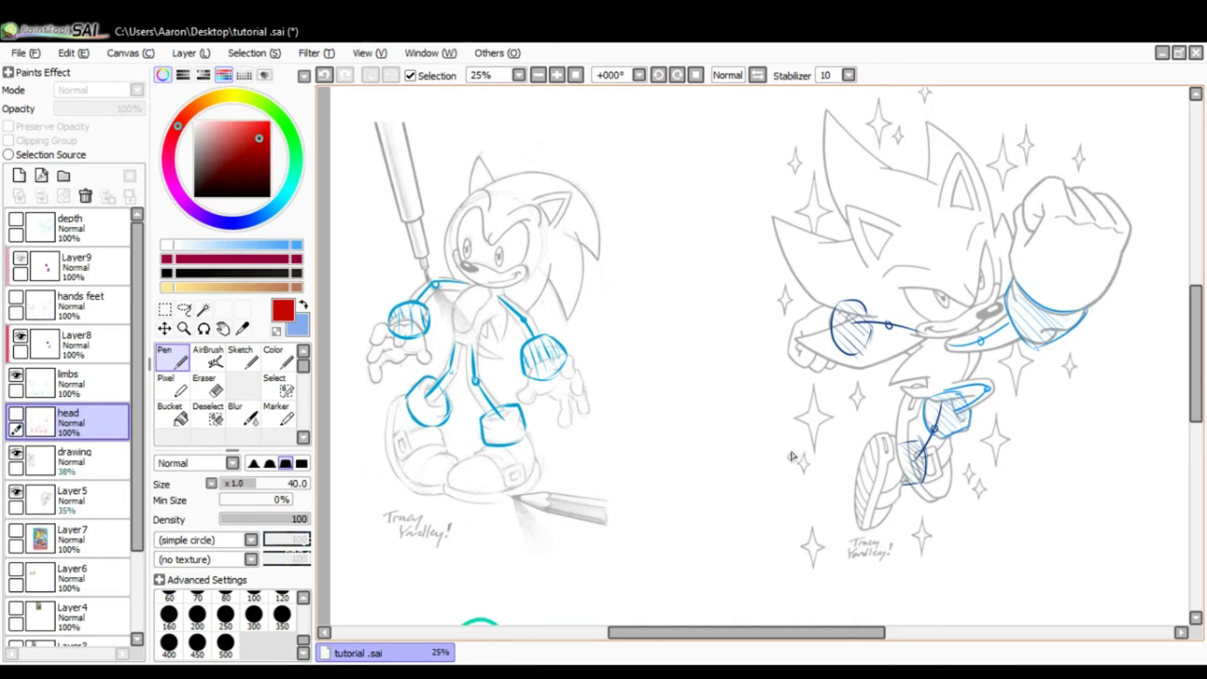
{"action": "left_click_drag", "start_coordinate": [752, 485], "coordinate": [746, 281]}
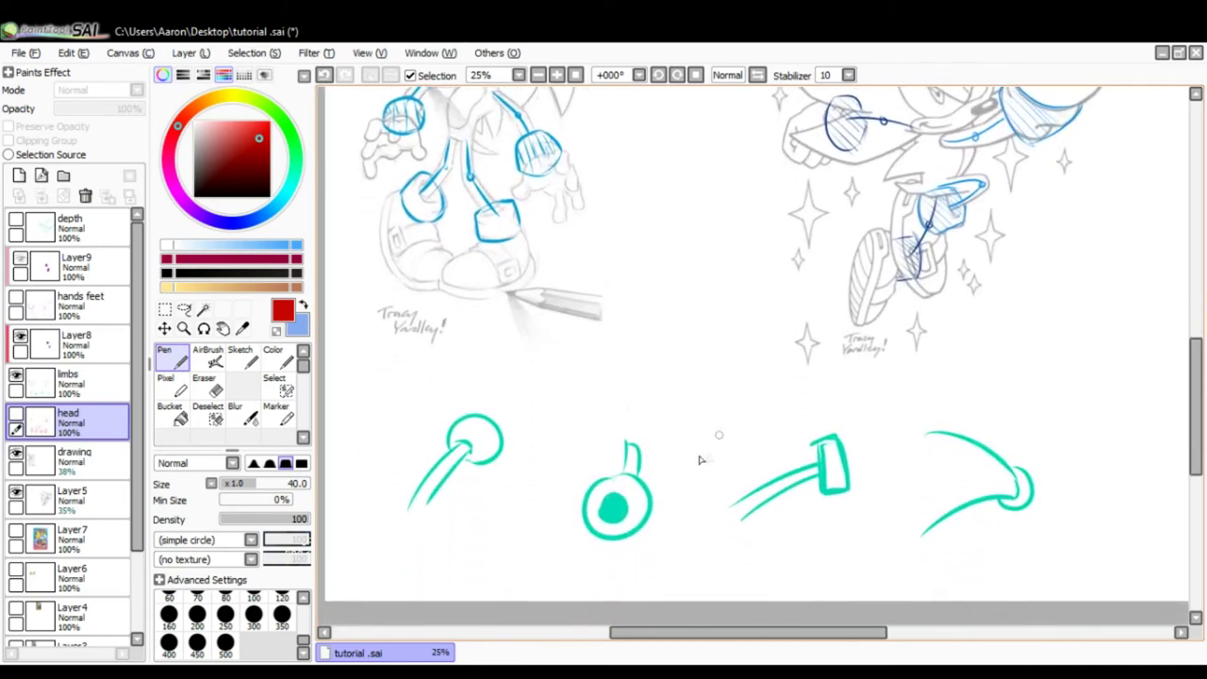
{"action": "scroll", "coordinate": [683, 460], "scroll_direction": "up", "scroll_amount": 1}
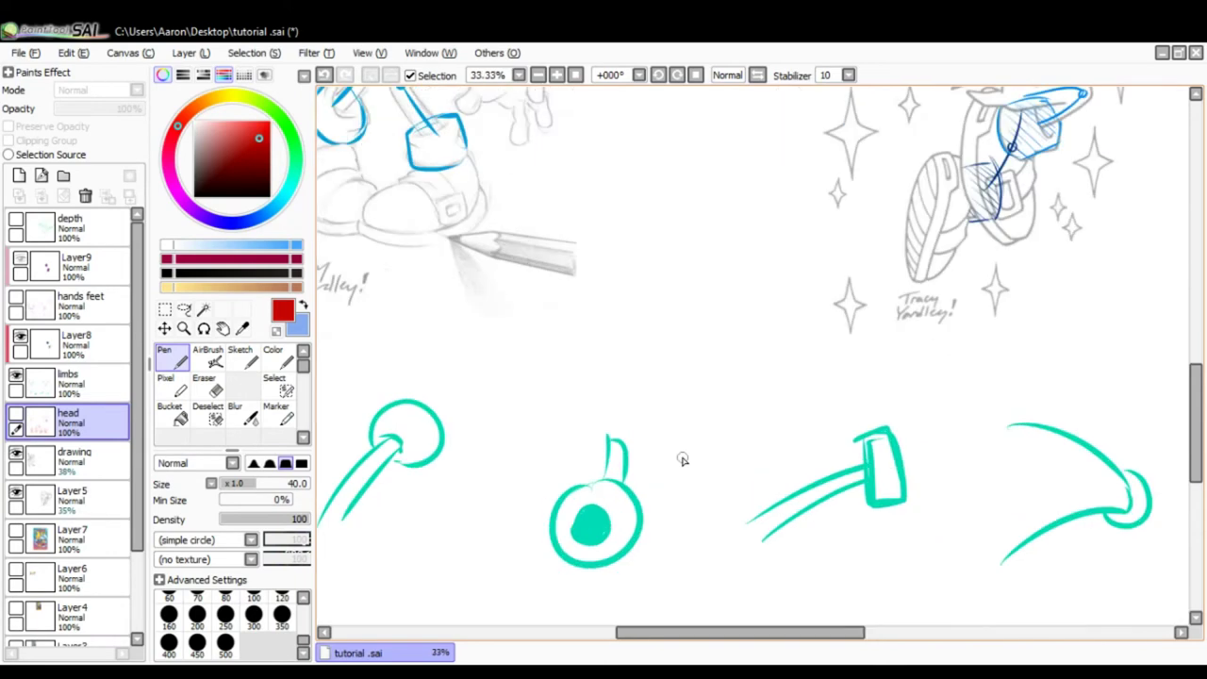
{"action": "scroll", "coordinate": [683, 460], "scroll_direction": "up", "scroll_amount": 3}
{"action": "right_click", "coordinate": [621, 480]}
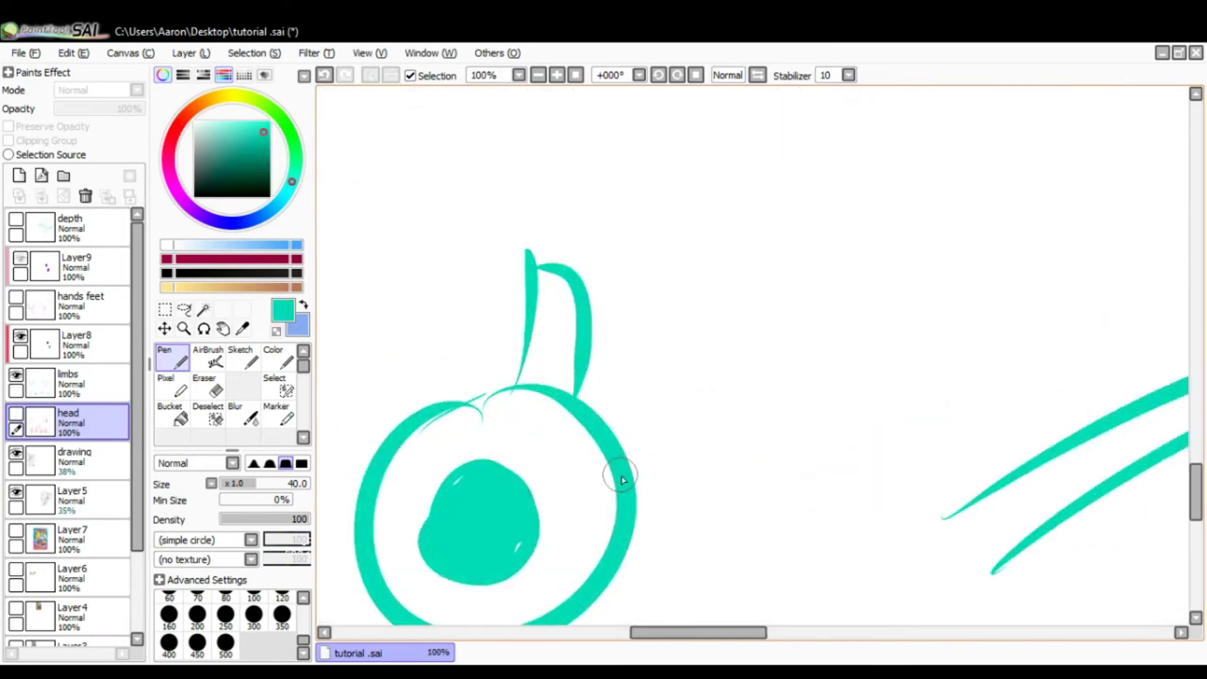
Step: Compare the teal limb-and-cuff examples with the blue limb guides on the standing figure
{"action": "scroll", "coordinate": [622, 480], "scroll_direction": "up", "scroll_amount": 1}
{"action": "scroll", "coordinate": [689, 431], "scroll_direction": "down", "scroll_amount": 4}
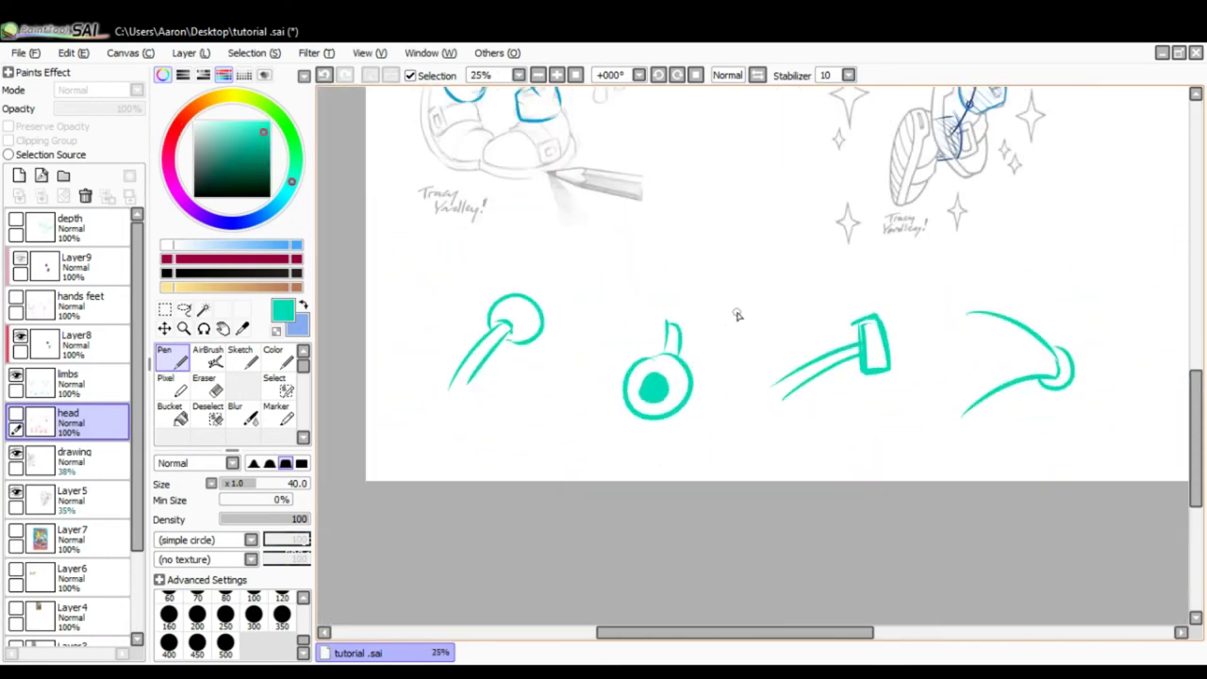
{"action": "scroll", "coordinate": [830, 261], "scroll_direction": "up", "scroll_amount": 1}
{"action": "left_click_drag", "start_coordinate": [658, 497], "coordinate": [664, 516]}
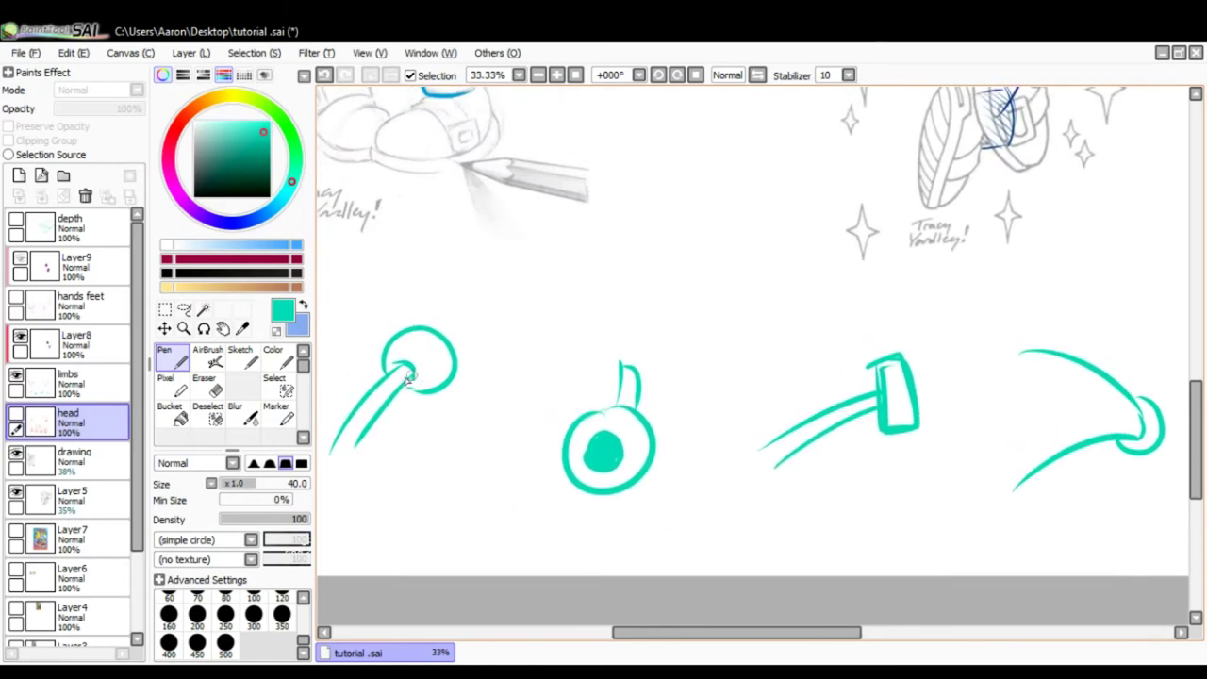
{"action": "left_click_drag", "start_coordinate": [624, 259], "coordinate": [690, 526]}
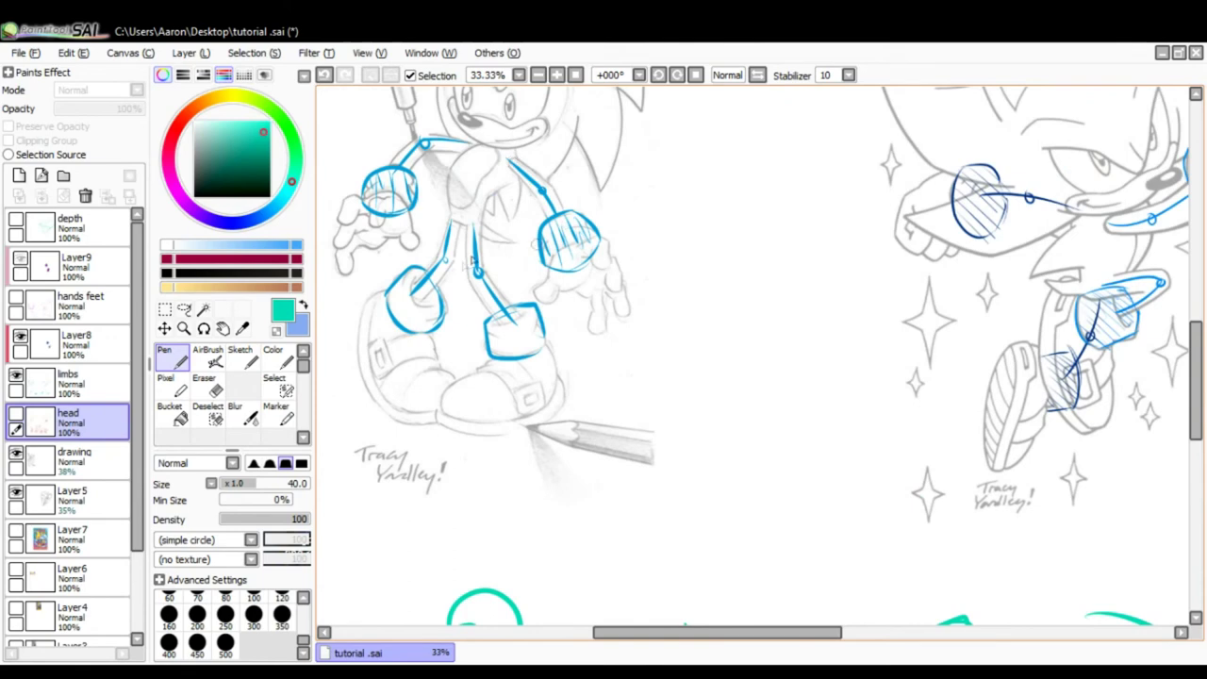
{"action": "left_click_drag", "start_coordinate": [679, 414], "coordinate": [667, 407]}
{"action": "scroll", "coordinate": [667, 406], "scroll_direction": "down", "scroll_amount": 2}
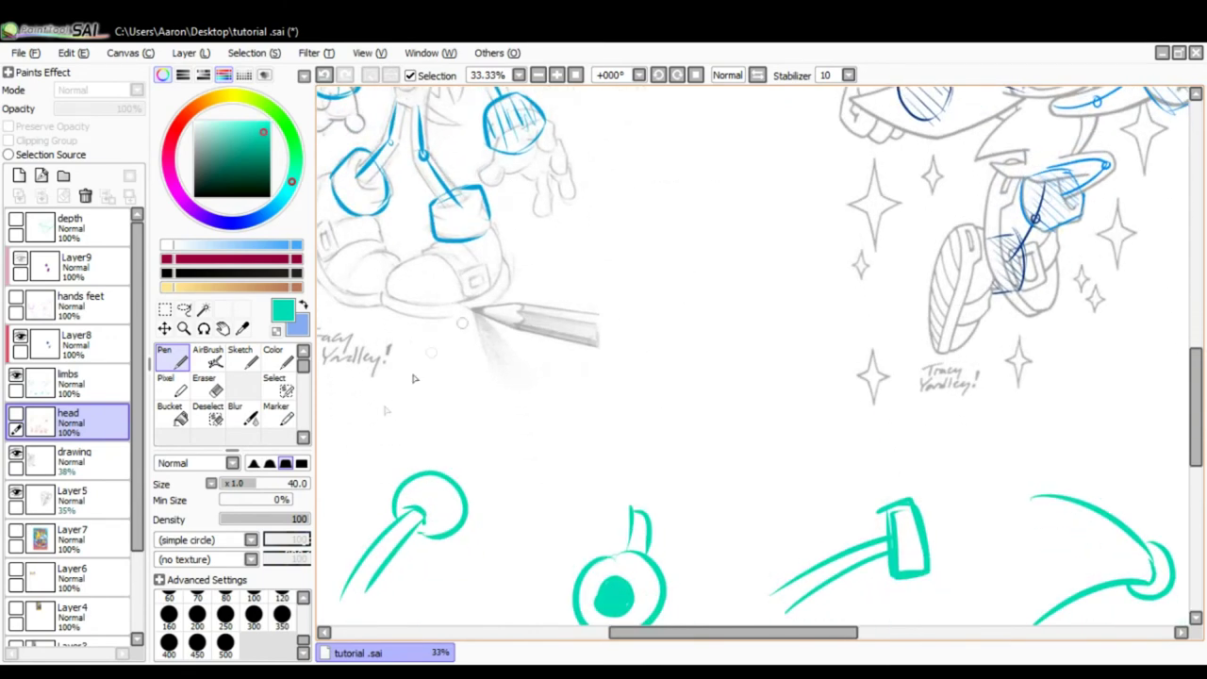
Step: On the limbs layer, sketch a straight limb with a flat rectangular cuff and a short cylinder seen end-on, and undo both
{"action": "left_click", "coordinate": [94, 391]}
{"action": "mouse_move", "coordinate": [665, 198]}
{"action": "left_mouse_down"}
{"action": "mouse_move", "coordinate": [669, 328]}
{"action": "mouse_move", "coordinate": [752, 330]}
{"action": "mouse_move", "coordinate": [745, 354]}
{"action": "mouse_move", "coordinate": [638, 378]}
{"action": "mouse_move", "coordinate": [627, 330]}
{"action": "left_mouse_up"}
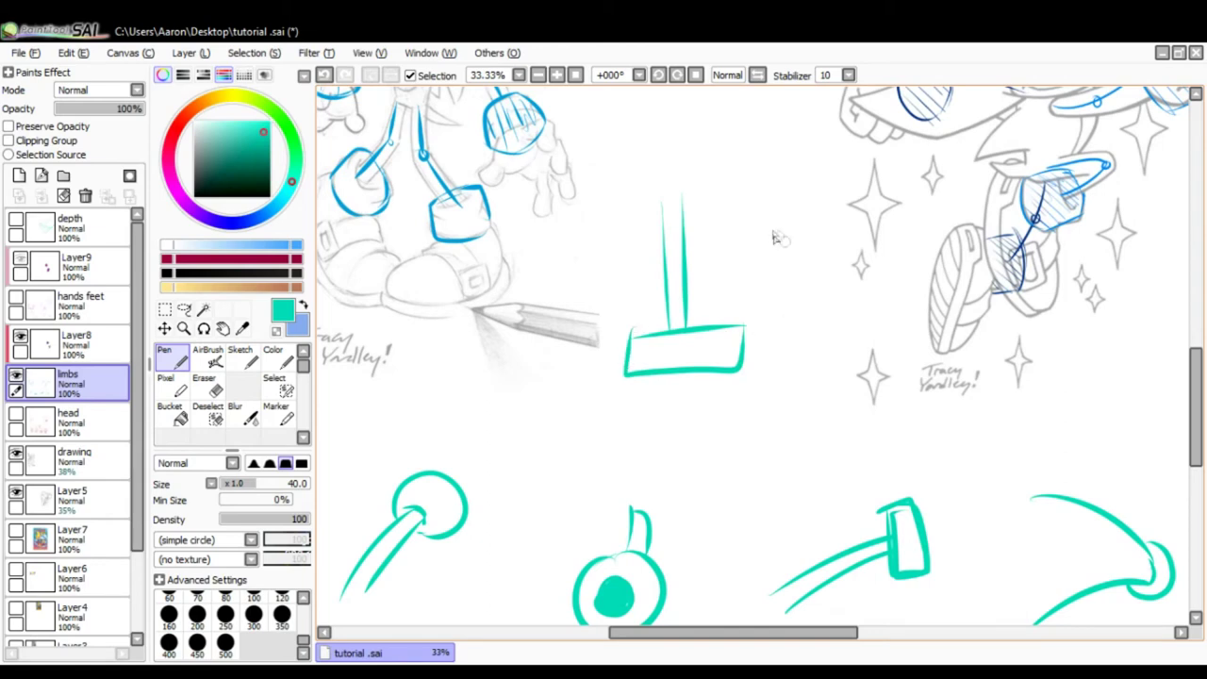
{"action": "mouse_move", "coordinate": [795, 215]}
{"action": "left_mouse_down"}
{"action": "mouse_move", "coordinate": [771, 305]}
{"action": "mouse_move", "coordinate": [800, 226]}
{"action": "mouse_move", "coordinate": [787, 214]}
{"action": "mouse_move", "coordinate": [846, 206]}
{"action": "mouse_move", "coordinate": [868, 224]}
{"action": "mouse_move", "coordinate": [820, 300]}
{"action": "left_mouse_up"}
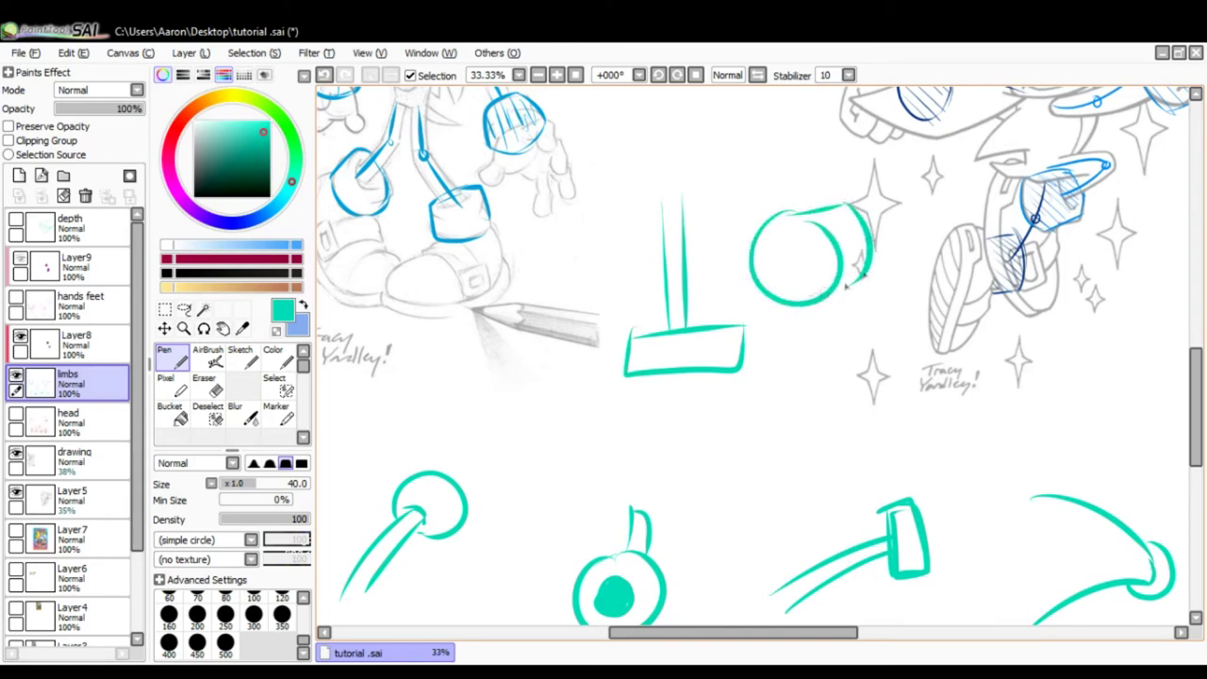
{"action": "left_click_drag", "start_coordinate": [863, 241], "coordinate": [853, 283]}
{"action": "key", "text": "ctrl+z"}
{"action": "key", "text": "ctrl+z"}
{"action": "key", "text": "ctrl+z"}
{"action": "key", "text": "ctrl+z"}
{"action": "key", "text": "ctrl+z"}
{"action": "key", "text": "ctrl+z"}
{"action": "key", "text": "ctrl+z"}
{"action": "key", "text": "ctrl+z"}
{"action": "key", "text": "ctrl+z"}
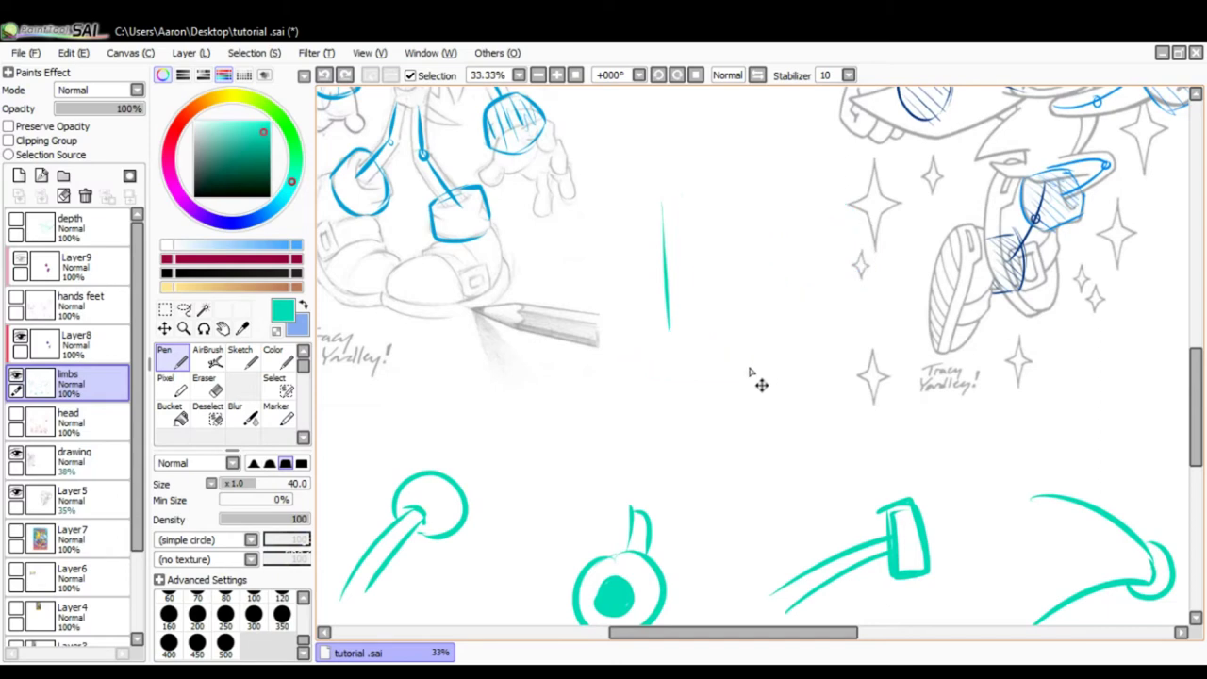
{"action": "left_click_drag", "start_coordinate": [709, 441], "coordinate": [760, 310]}
{"action": "key", "text": "ctrl+z"}
Step: Sketch a larger open circle beyond the first example's cuff and a short stroke inside the second example, undoing both
{"action": "left_click_drag", "start_coordinate": [749, 366], "coordinate": [755, 290]}
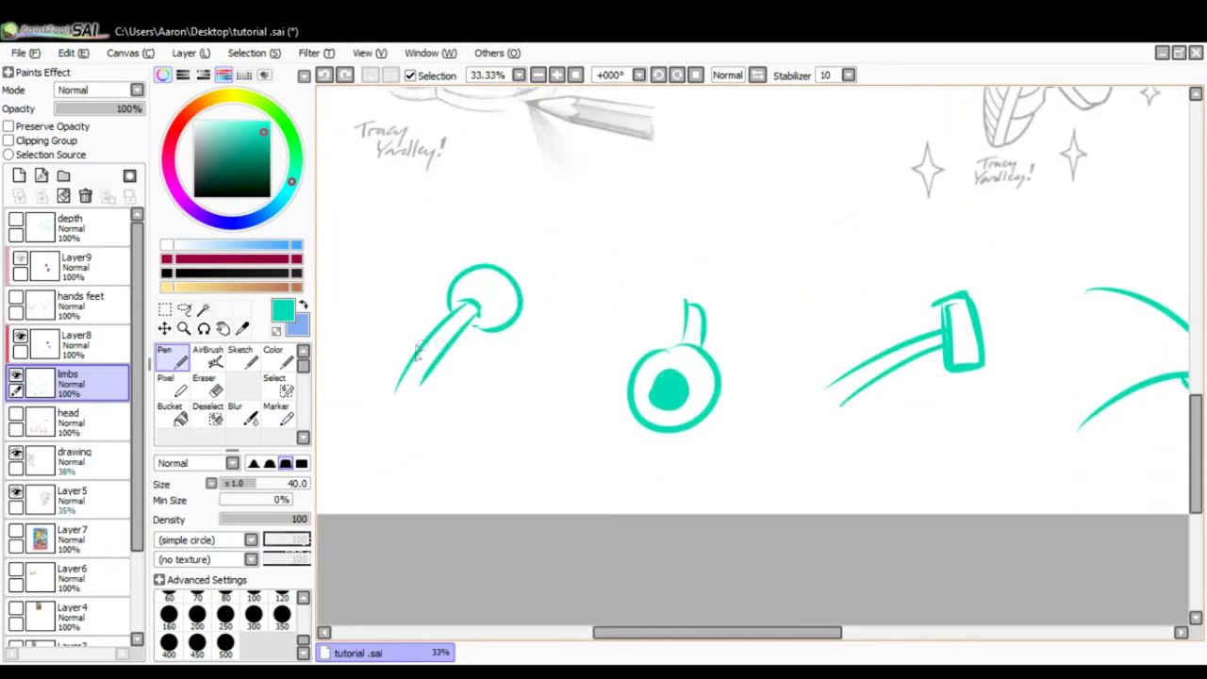
{"action": "left_click_drag", "start_coordinate": [483, 257], "coordinate": [514, 313]}
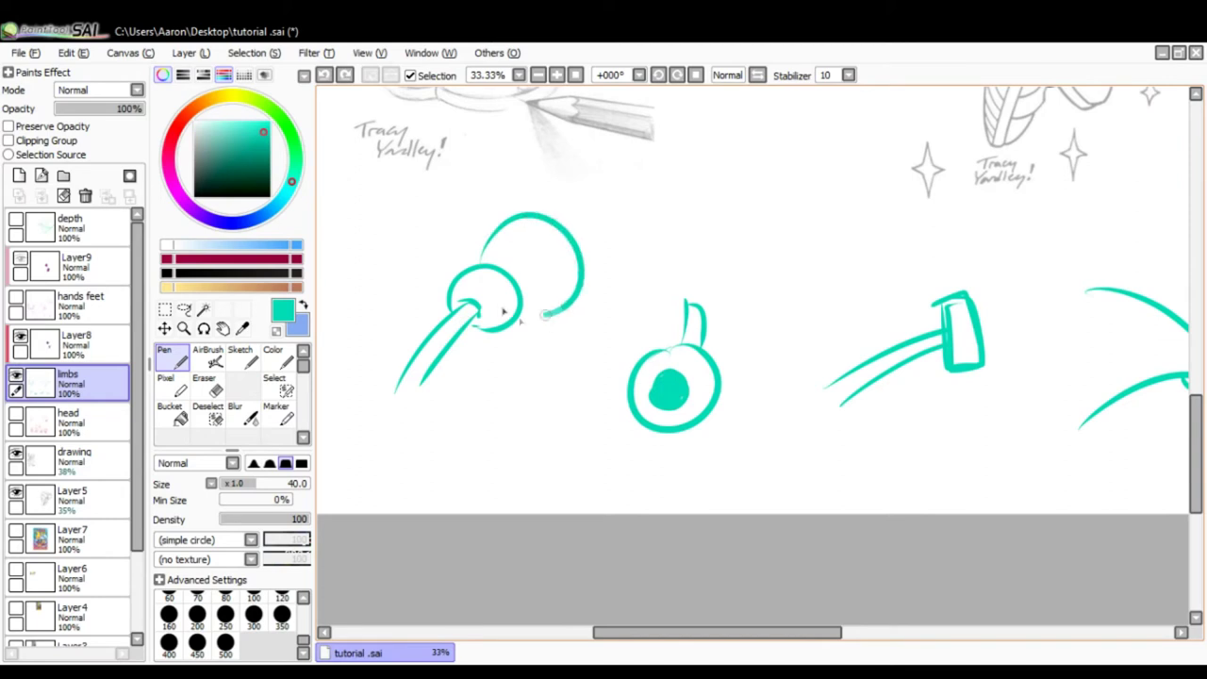
{"action": "key", "text": "ctrl+z"}
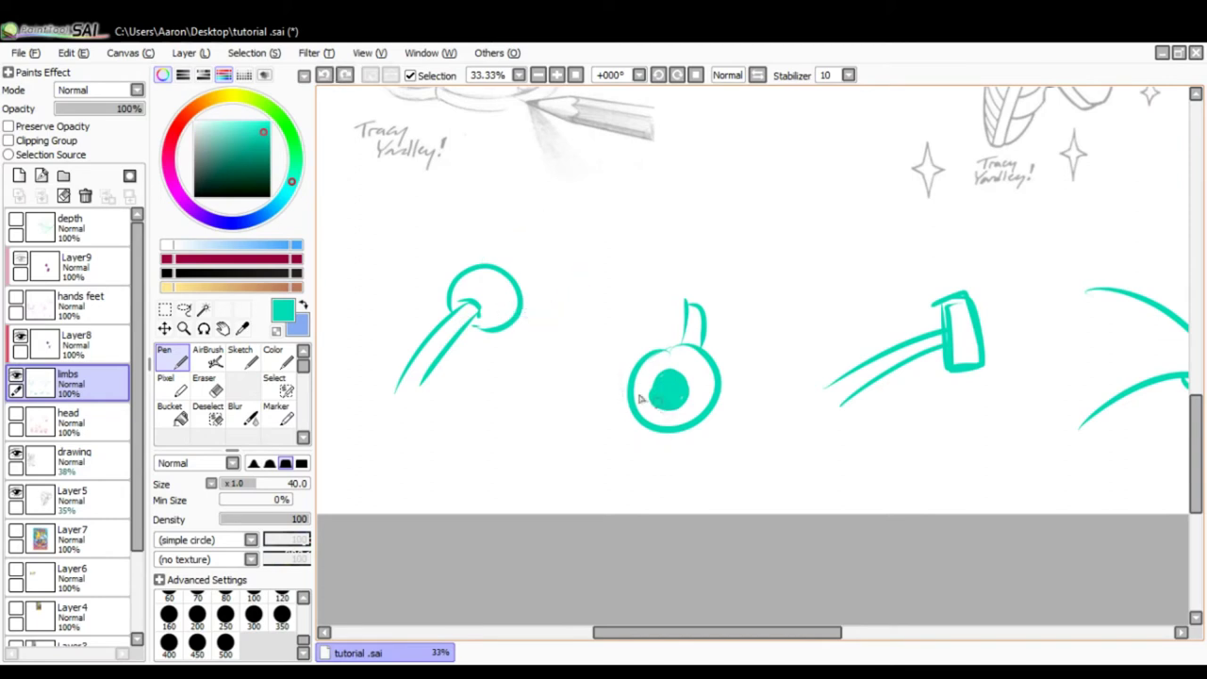
{"action": "mouse_move", "coordinate": [668, 381]}
{"action": "left_mouse_down"}
{"action": "mouse_move", "coordinate": [735, 399]}
{"action": "mouse_move", "coordinate": [677, 375]}
{"action": "left_mouse_up"}
{"action": "key", "text": "ctrl+z"}
Step: Show the hands feet layer over the standing and flying figures
{"action": "left_click_drag", "start_coordinate": [865, 434], "coordinate": [741, 480]}
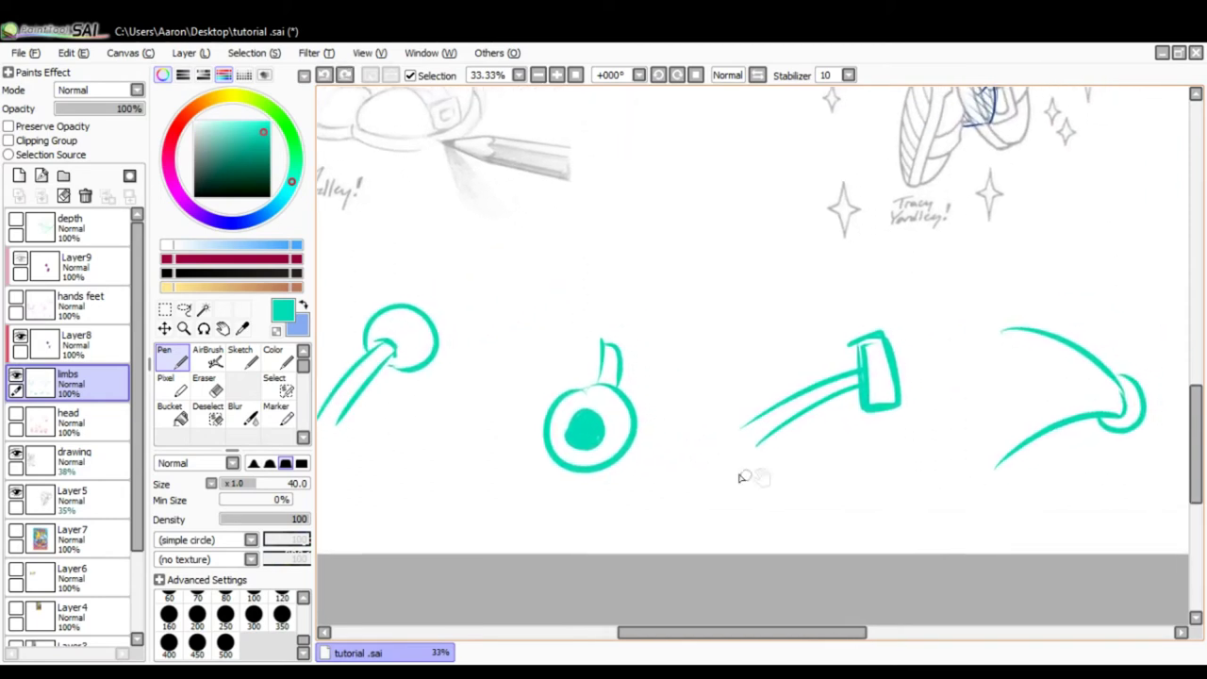
{"action": "left_click", "coordinate": [16, 298]}
{"action": "left_click_drag", "start_coordinate": [658, 200], "coordinate": [710, 377]}
{"action": "left_click_drag", "start_coordinate": [660, 264], "coordinate": [728, 476]}
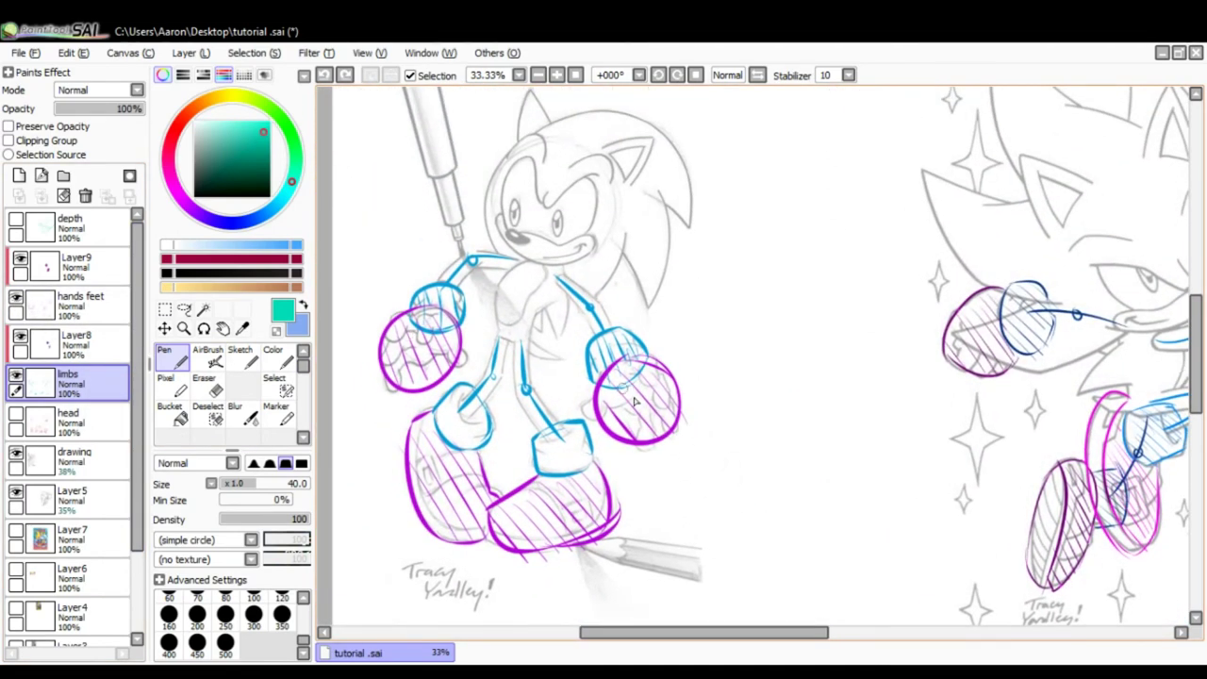
Step: Compare the hand and foot guides on both figures with the purple hand shapes on the teal limb examples
{"action": "left_click_drag", "start_coordinate": [855, 397], "coordinate": [542, 368]}
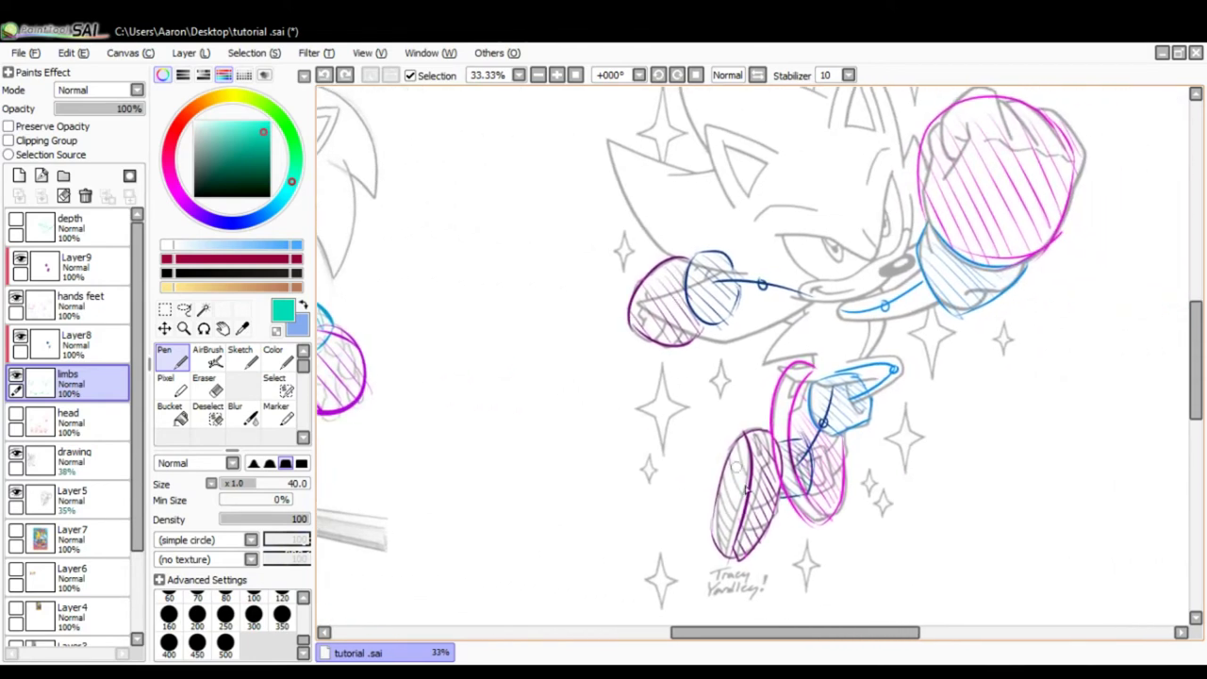
{"action": "left_click_drag", "start_coordinate": [934, 347], "coordinate": [937, 383]}
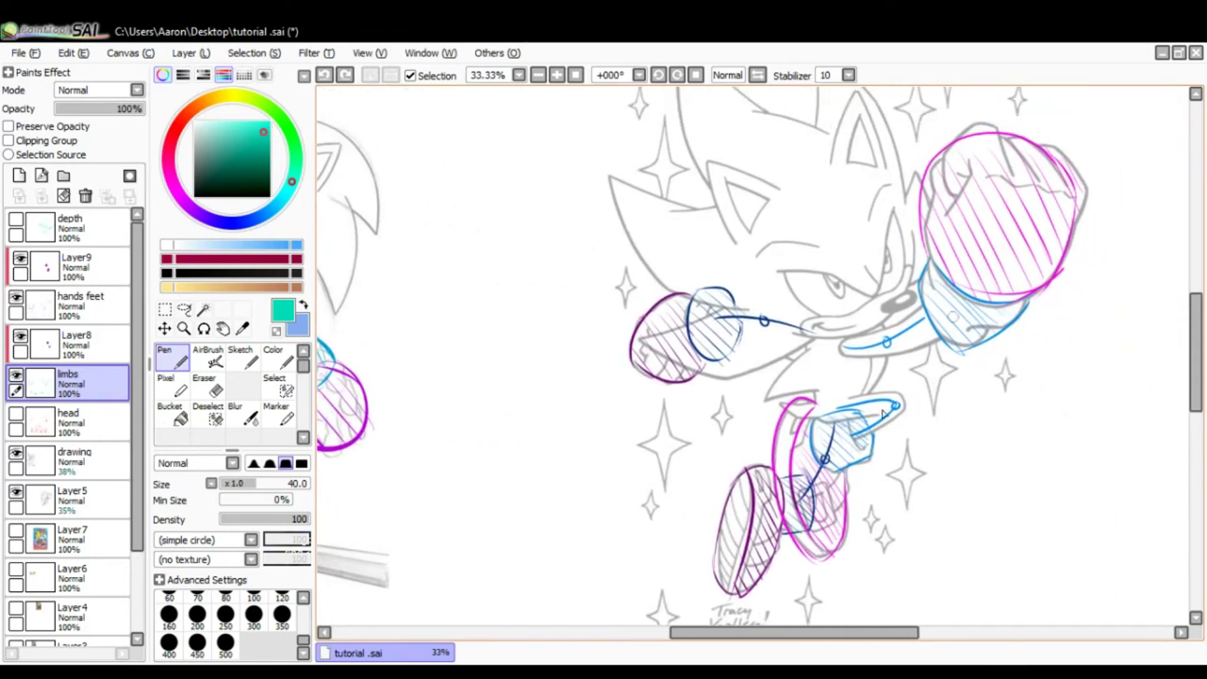
{"action": "mouse_move", "coordinate": [574, 512]}
{"action": "left_mouse_down"}
{"action": "mouse_move", "coordinate": [666, 550]}
{"action": "mouse_move", "coordinate": [751, 517]}
{"action": "left_mouse_up"}
{"action": "scroll", "coordinate": [716, 378], "scroll_direction": "down", "scroll_amount": 10}
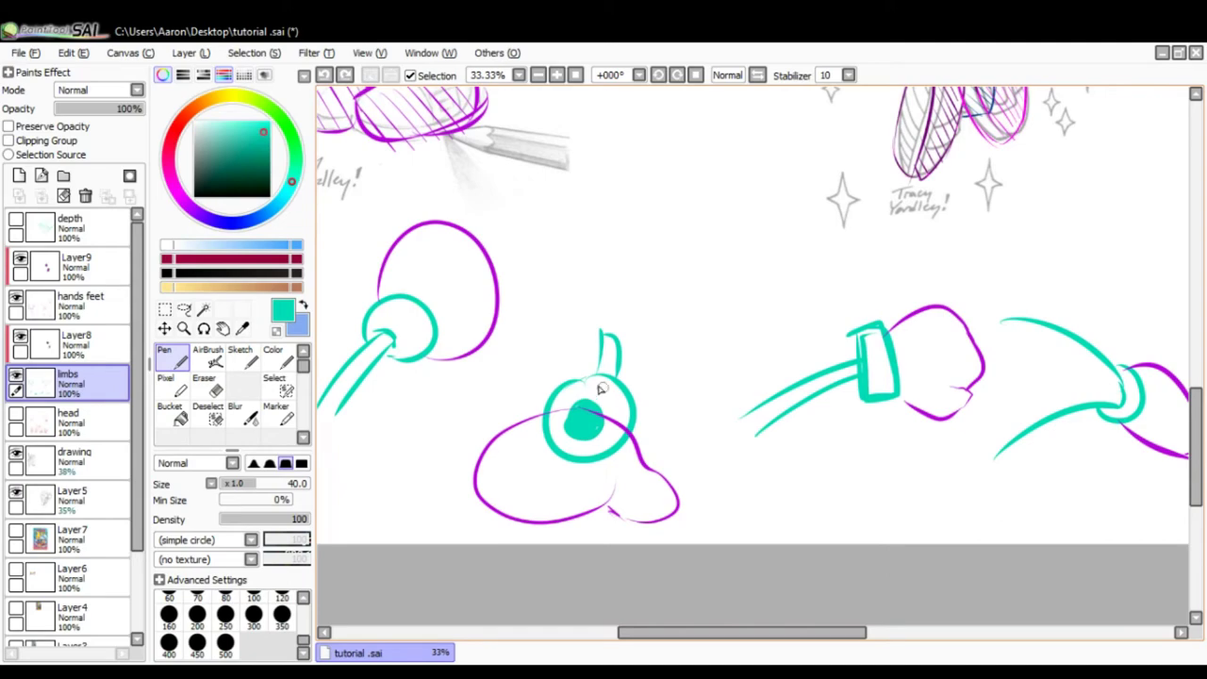
{"action": "left_click_drag", "start_coordinate": [771, 357], "coordinate": [708, 412]}
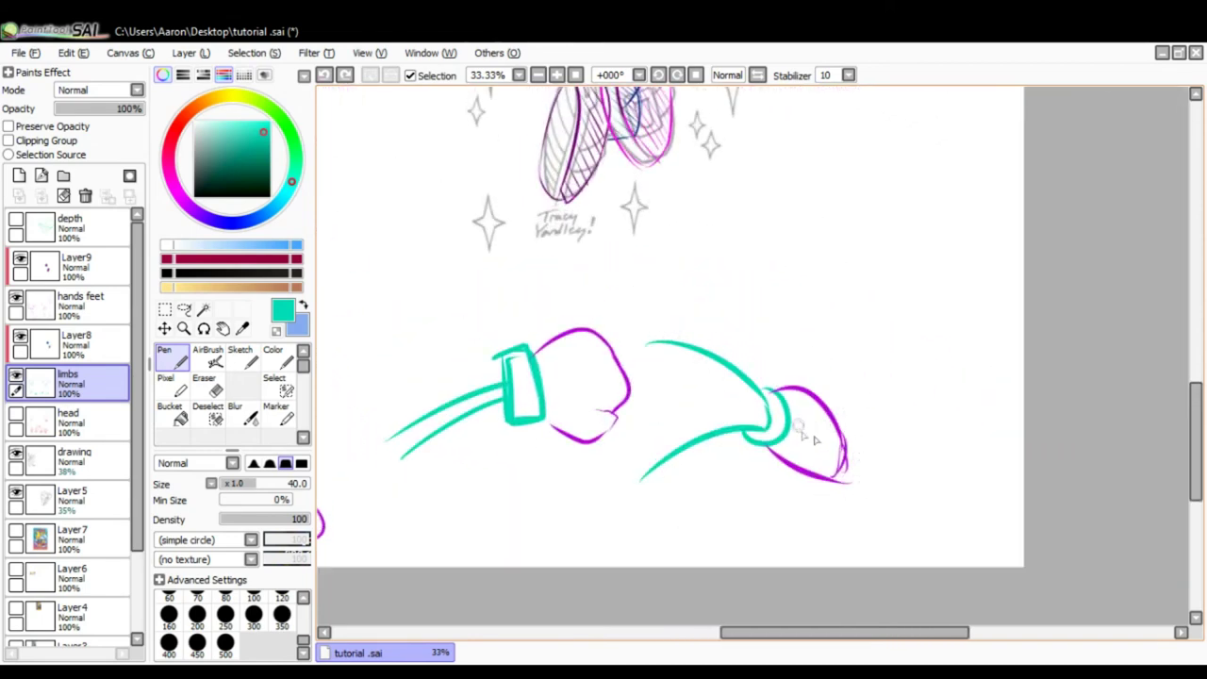
{"action": "mouse_move", "coordinate": [634, 504]}
{"action": "left_mouse_down"}
{"action": "mouse_move", "coordinate": [633, 466]}
{"action": "mouse_move", "coordinate": [723, 304]}
{"action": "left_mouse_up"}
{"action": "mouse_move", "coordinate": [827, 328]}
{"action": "left_mouse_down"}
{"action": "mouse_move", "coordinate": [703, 536]}
{"action": "mouse_move", "coordinate": [655, 524]}
{"action": "left_mouse_up"}
{"action": "key", "text": "ctrl+z"}
Step: Pick the purple of the hand outline and draw a four-sided frame around the last foreshortened limb example
{"action": "left_click", "coordinate": [830, 407], "text": "alt"}
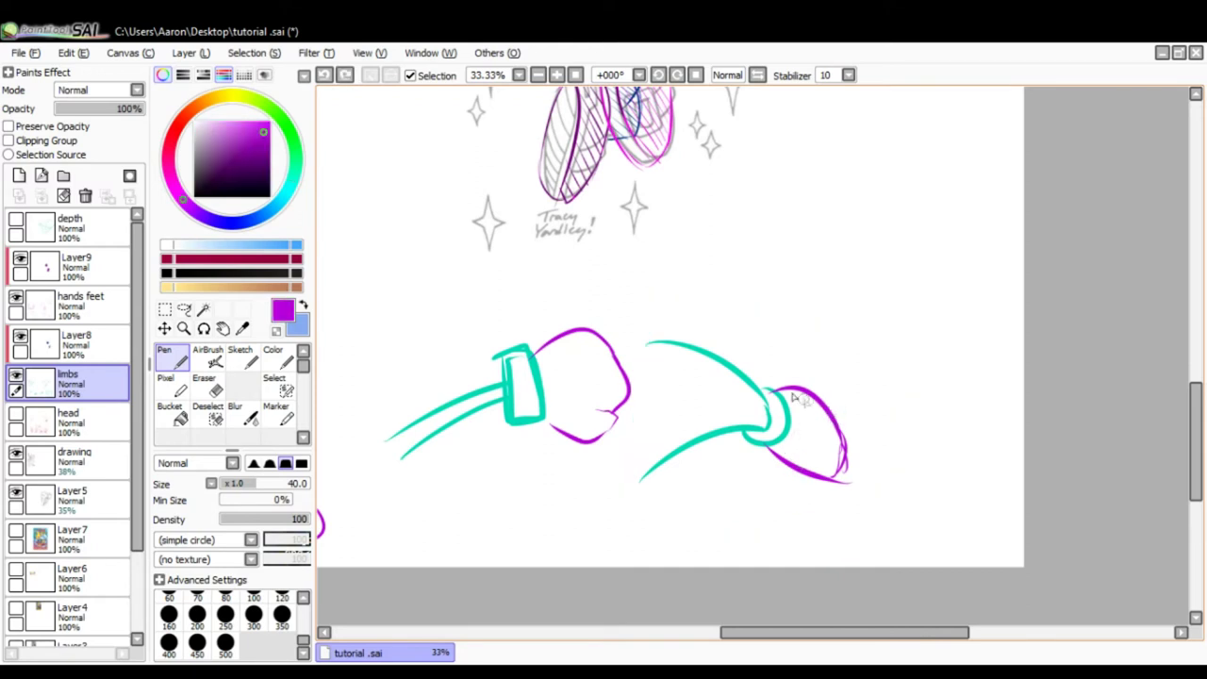
{"action": "left_click_drag", "start_coordinate": [894, 338], "coordinate": [874, 307]}
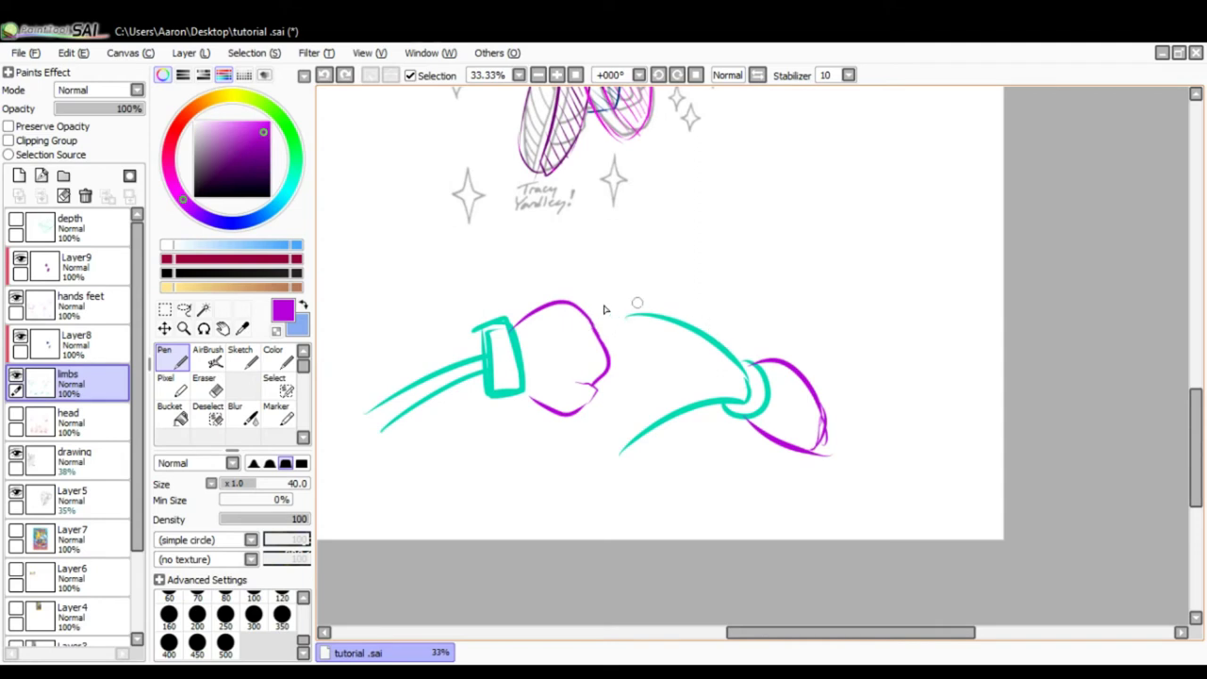
{"action": "mouse_move", "coordinate": [598, 241]}
{"action": "left_mouse_down"}
{"action": "mouse_move", "coordinate": [621, 500]}
{"action": "mouse_move", "coordinate": [866, 511]}
{"action": "mouse_move", "coordinate": [564, 254]}
{"action": "left_mouse_up"}
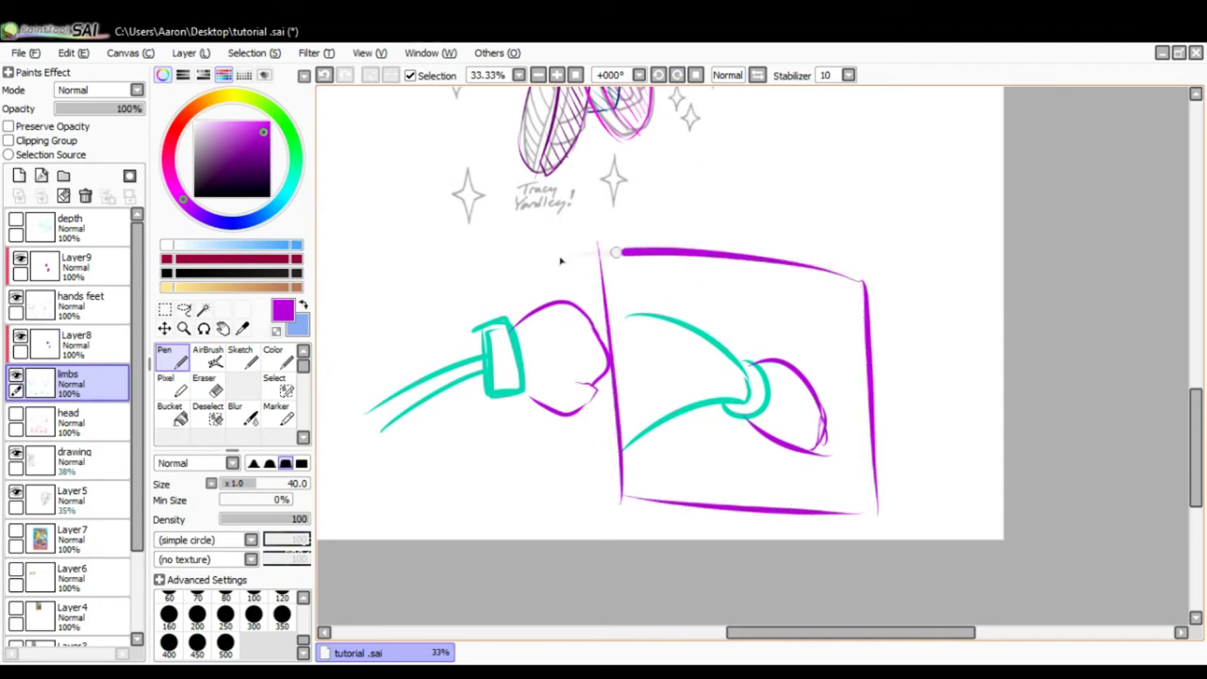
Step: Circle the flying figure's thigh guide and sketch a tall ellipse across the framed limb's wide end, undoing the ellipse
{"action": "left_click_drag", "start_coordinate": [610, 311], "coordinate": [684, 334]}
{"action": "key", "text": "ctrl+z"}
{"action": "left_click_drag", "start_coordinate": [610, 311], "coordinate": [673, 319]}
{"action": "left_click_drag", "start_coordinate": [623, 298], "coordinate": [664, 524]}
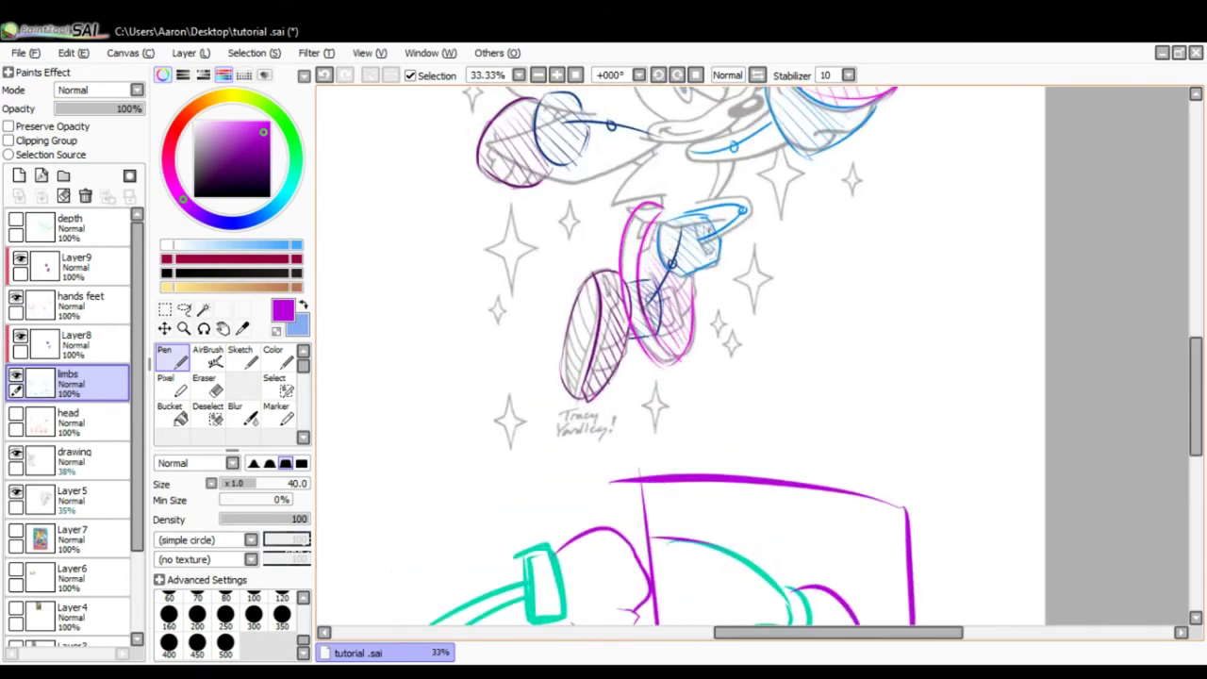
{"action": "left_click_drag", "start_coordinate": [703, 194], "coordinate": [717, 202]}
{"action": "left_click_drag", "start_coordinate": [733, 438], "coordinate": [719, 264]}
{"action": "mouse_move", "coordinate": [639, 337]}
{"action": "left_mouse_down"}
{"action": "mouse_move", "coordinate": [625, 370]}
{"action": "mouse_move", "coordinate": [667, 395]}
{"action": "left_mouse_up"}
{"action": "left_click_drag", "start_coordinate": [745, 316], "coordinate": [723, 396]}
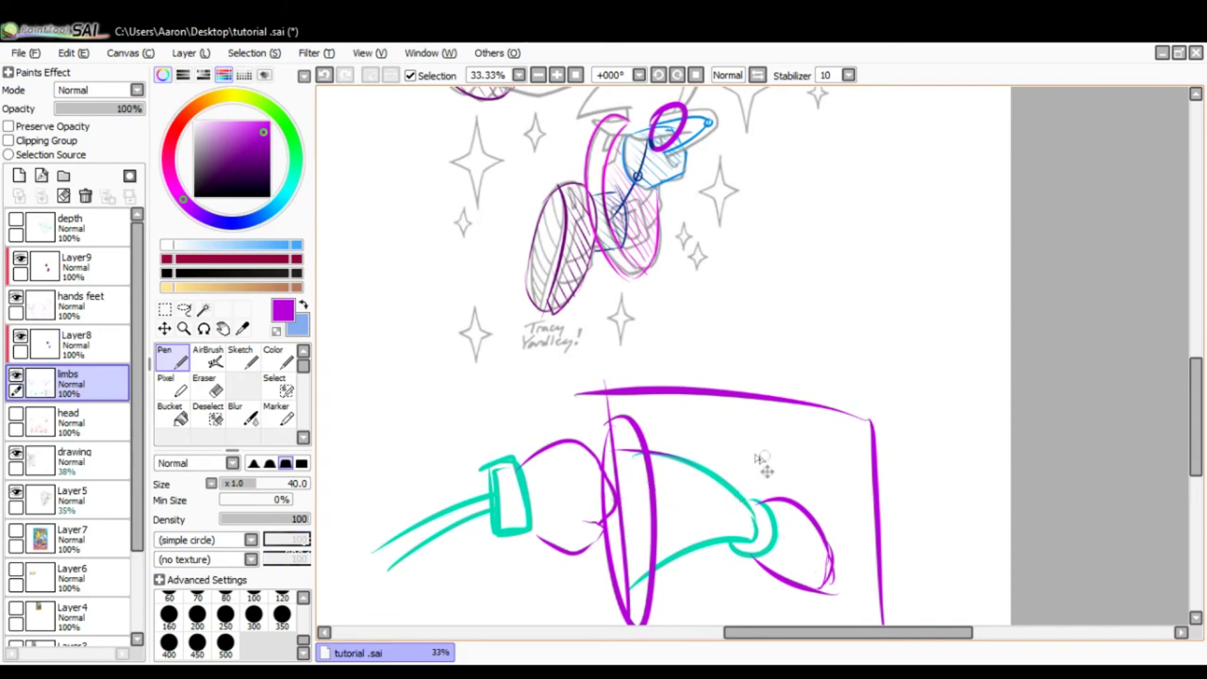
{"action": "key", "text": "ctrl+z"}
Step: Trace the framed limb's two curves in purple with a small ellipse at the cuff, and undo the tracing
{"action": "mouse_move", "coordinate": [766, 510]}
{"action": "left_mouse_down"}
{"action": "mouse_move", "coordinate": [767, 463]}
{"action": "mouse_move", "coordinate": [596, 412]}
{"action": "left_mouse_up"}
{"action": "mouse_move", "coordinate": [751, 485]}
{"action": "left_mouse_down"}
{"action": "mouse_move", "coordinate": [662, 512]}
{"action": "mouse_move", "coordinate": [752, 505]}
{"action": "left_mouse_up"}
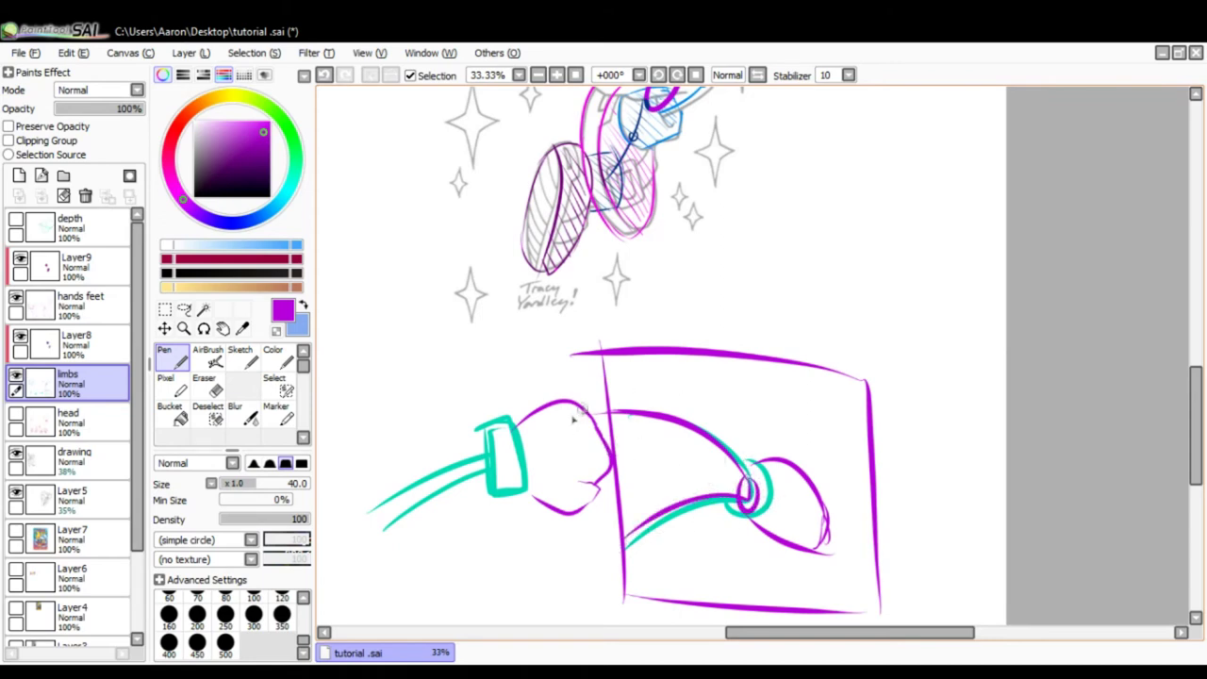
{"action": "left_click_drag", "start_coordinate": [583, 409], "coordinate": [570, 426]}
{"action": "key", "text": "ctrl+z"}
{"action": "key", "text": "ctrl+z"}
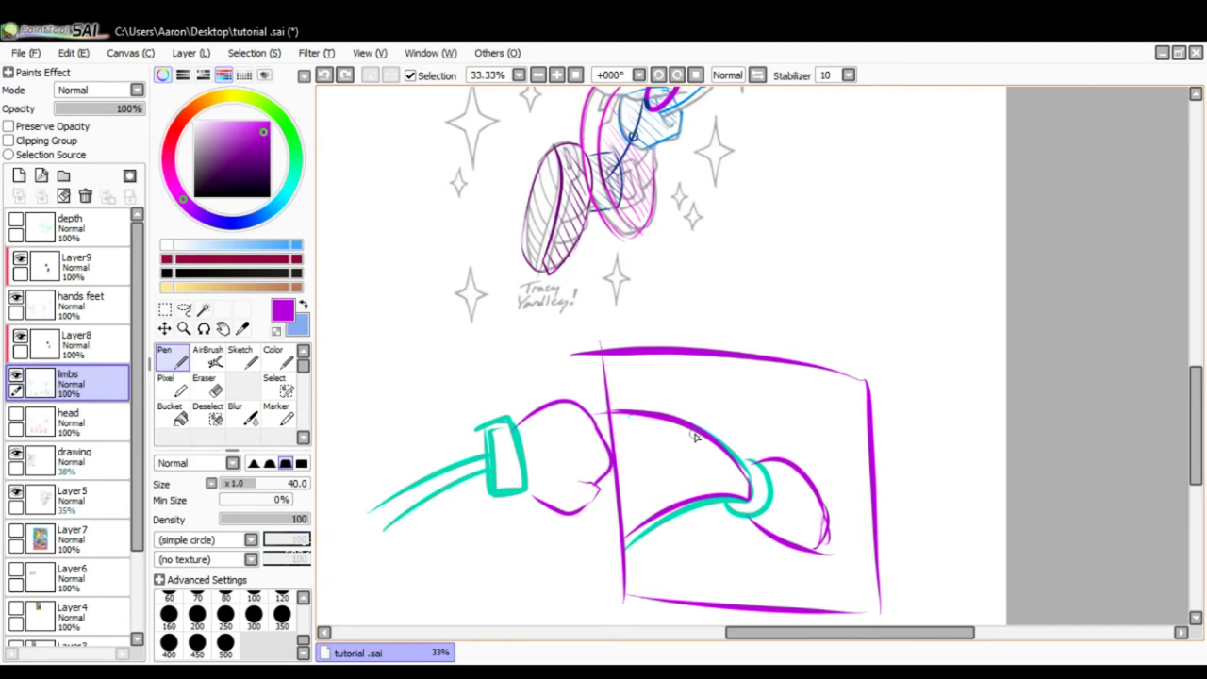
{"action": "left_click_drag", "start_coordinate": [743, 469], "coordinate": [713, 407]}
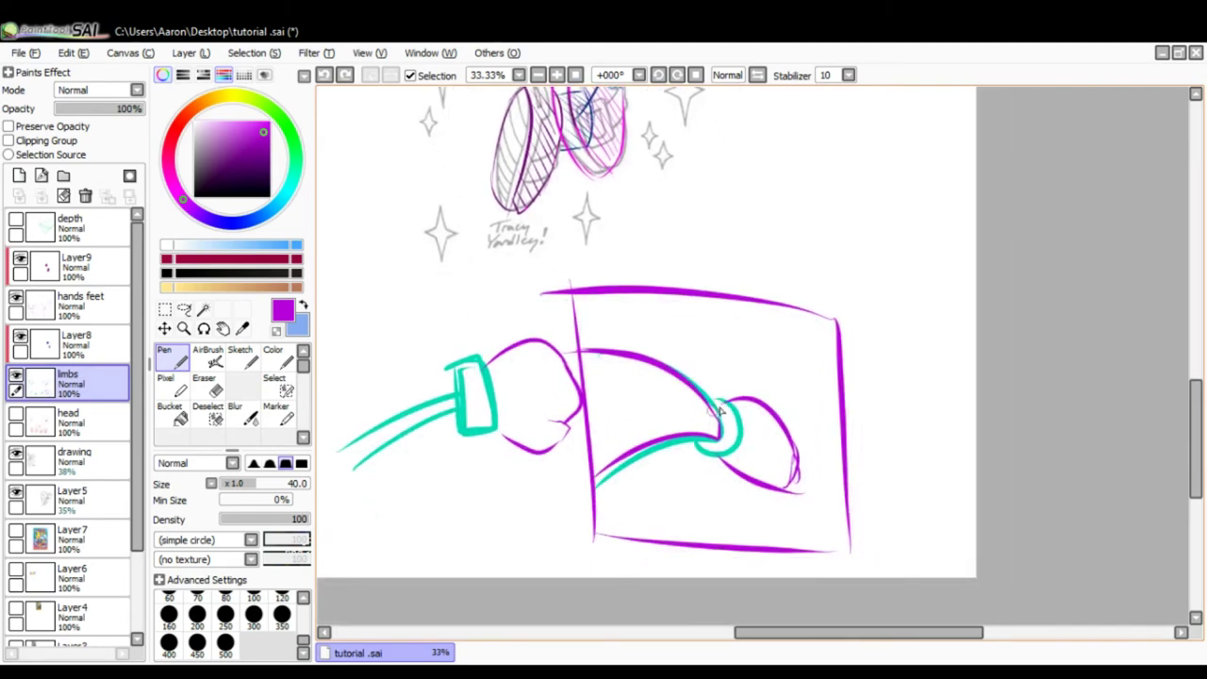
{"action": "key", "text": "ctrl+z"}
{"action": "key", "text": "ctrl+z"}
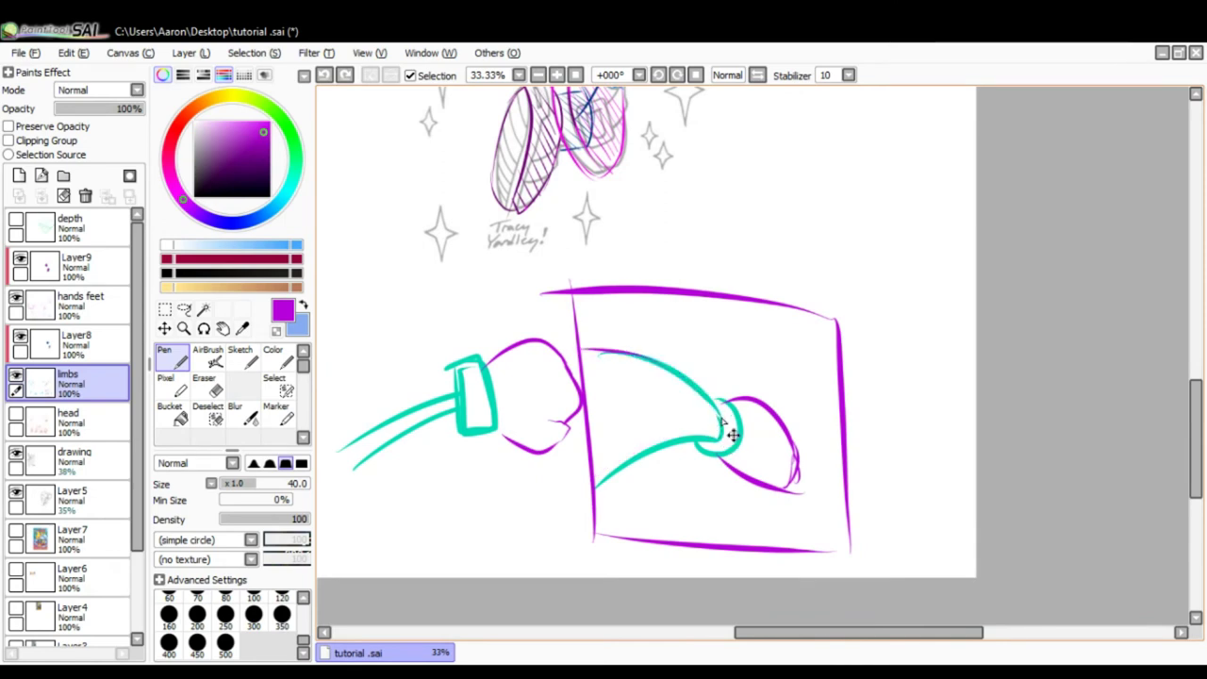
{"action": "key", "text": "ctrl+z"}
Step: Retrace the framed limb's upper curve and its cuff ring in purple, undoing each stroke
{"action": "left_click_drag", "start_coordinate": [722, 419], "coordinate": [568, 351]}
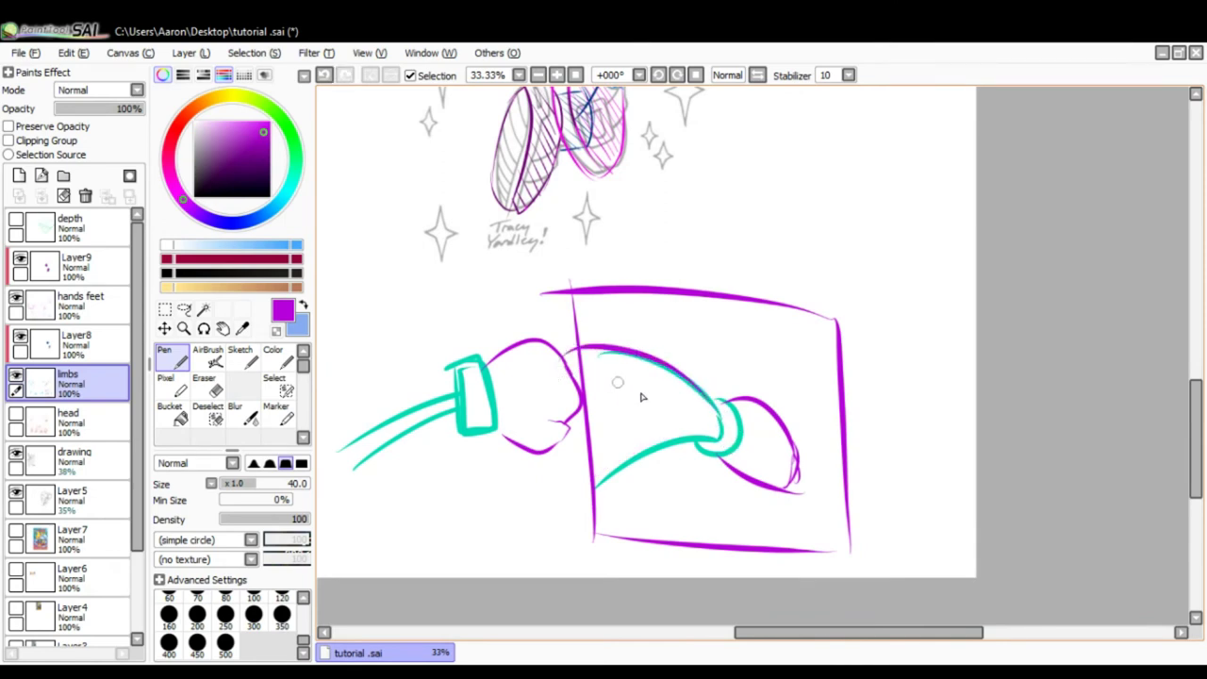
{"action": "key", "text": "ctrl+z"}
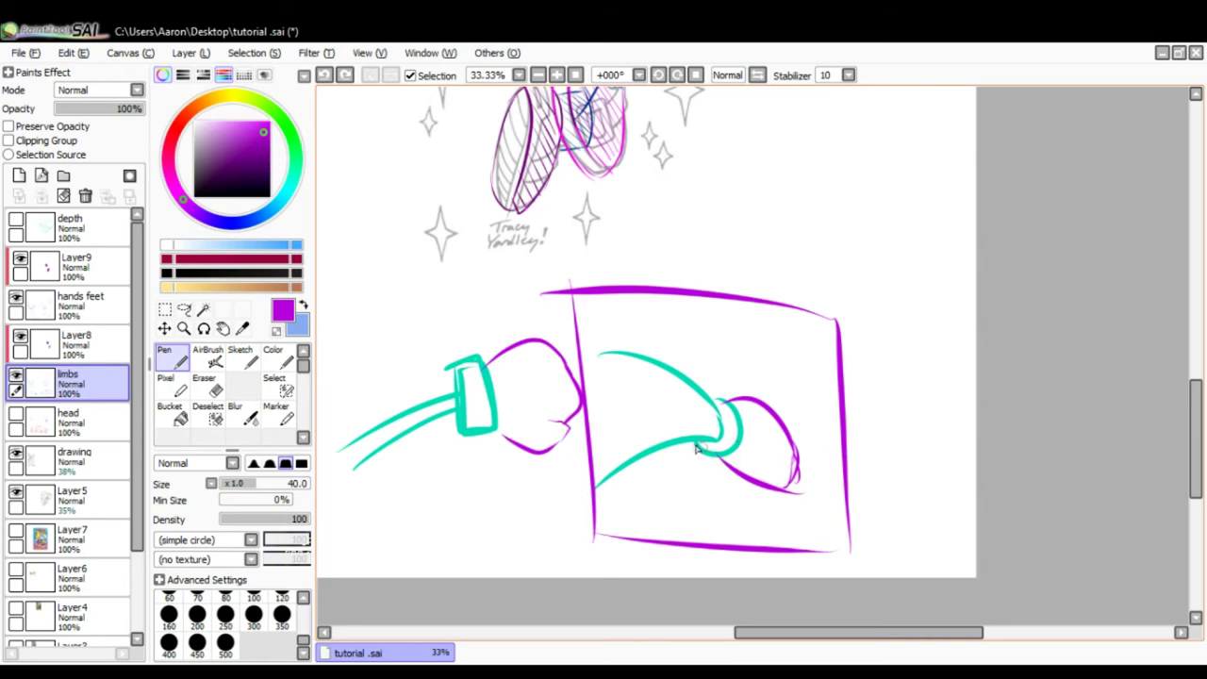
{"action": "mouse_move", "coordinate": [697, 449]}
{"action": "left_mouse_down"}
{"action": "mouse_move", "coordinate": [729, 445]}
{"action": "mouse_move", "coordinate": [699, 440]}
{"action": "mouse_move", "coordinate": [721, 414]}
{"action": "left_mouse_up"}
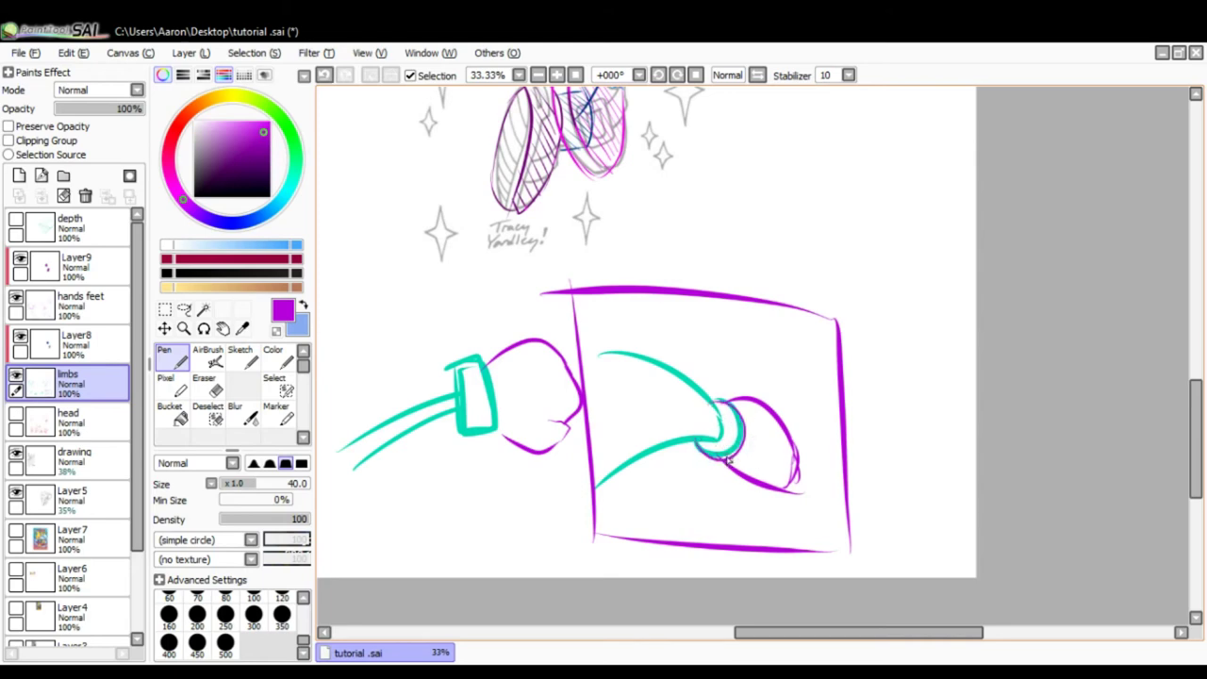
{"action": "key", "text": "ctrl+z"}
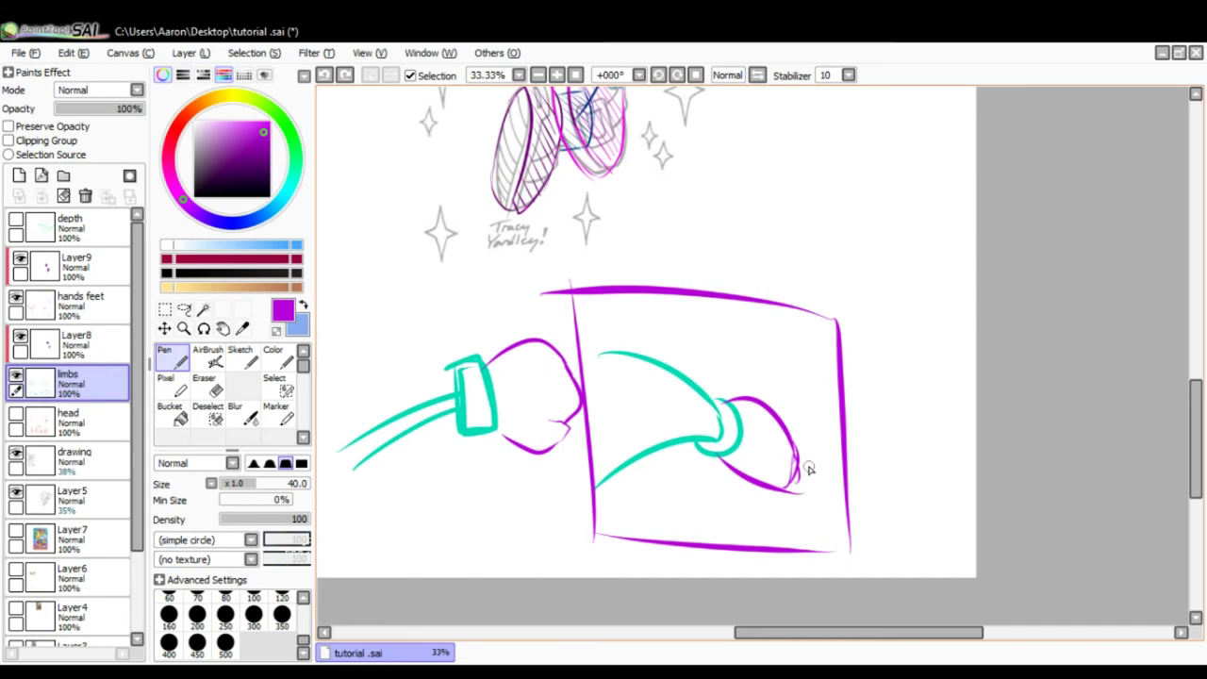
Step: Show the coloured reference artwork on Layer7 for comparison, hide it again and review both figures
{"action": "mouse_move", "coordinate": [734, 382]}
{"action": "left_mouse_down"}
{"action": "mouse_move", "coordinate": [789, 388]}
{"action": "mouse_move", "coordinate": [802, 406]}
{"action": "mouse_move", "coordinate": [774, 364]}
{"action": "mouse_move", "coordinate": [796, 377]}
{"action": "mouse_move", "coordinate": [773, 385]}
{"action": "mouse_move", "coordinate": [839, 398]}
{"action": "left_mouse_up"}
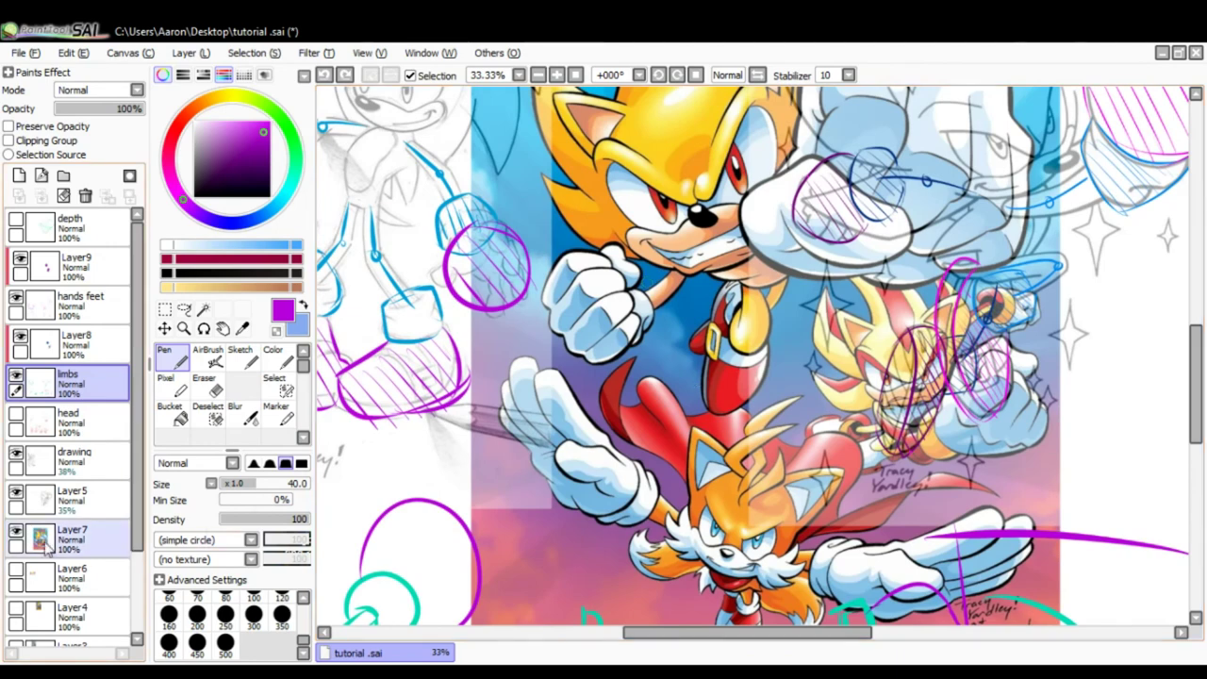
{"action": "left_click", "coordinate": [16, 534]}
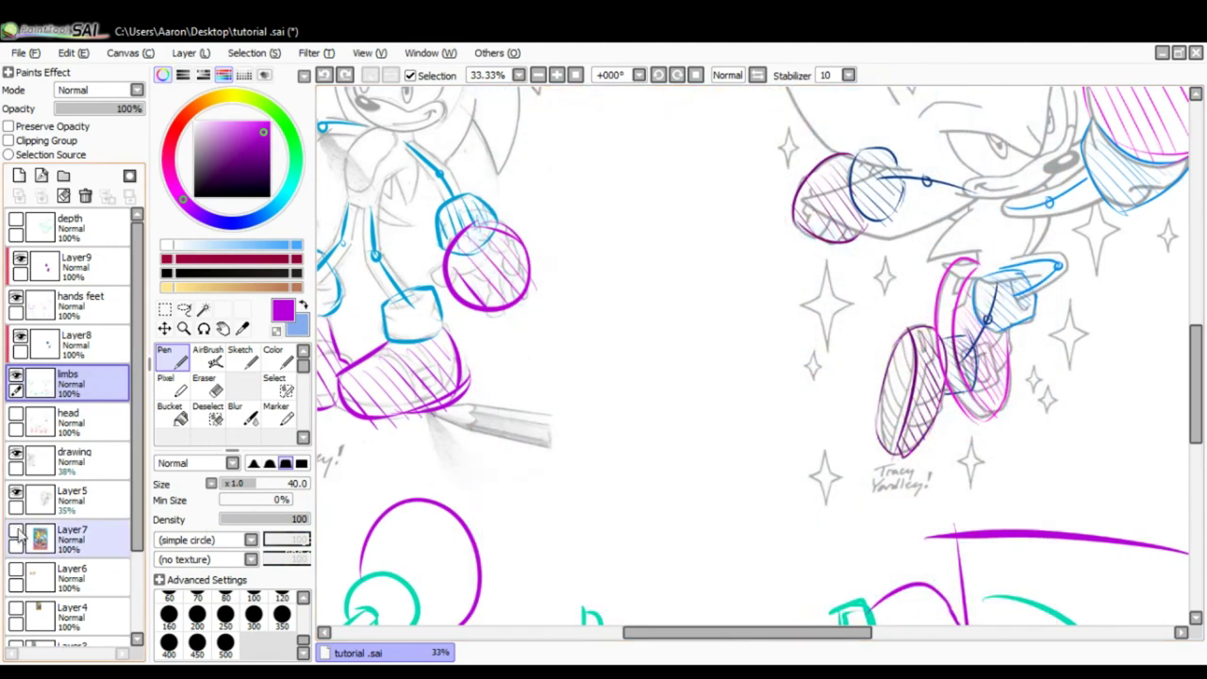
{"action": "scroll", "coordinate": [641, 361], "scroll_direction": "down", "scroll_amount": 5}
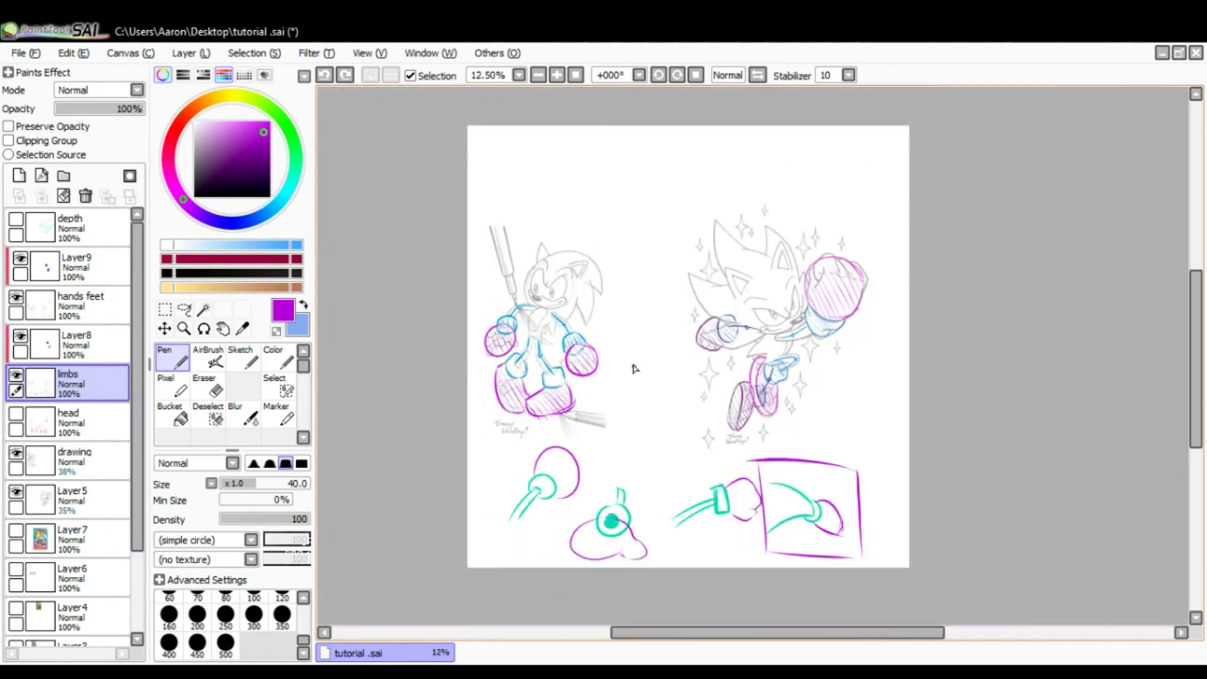
{"action": "scroll", "coordinate": [647, 351], "scroll_direction": "up", "scroll_amount": 3}
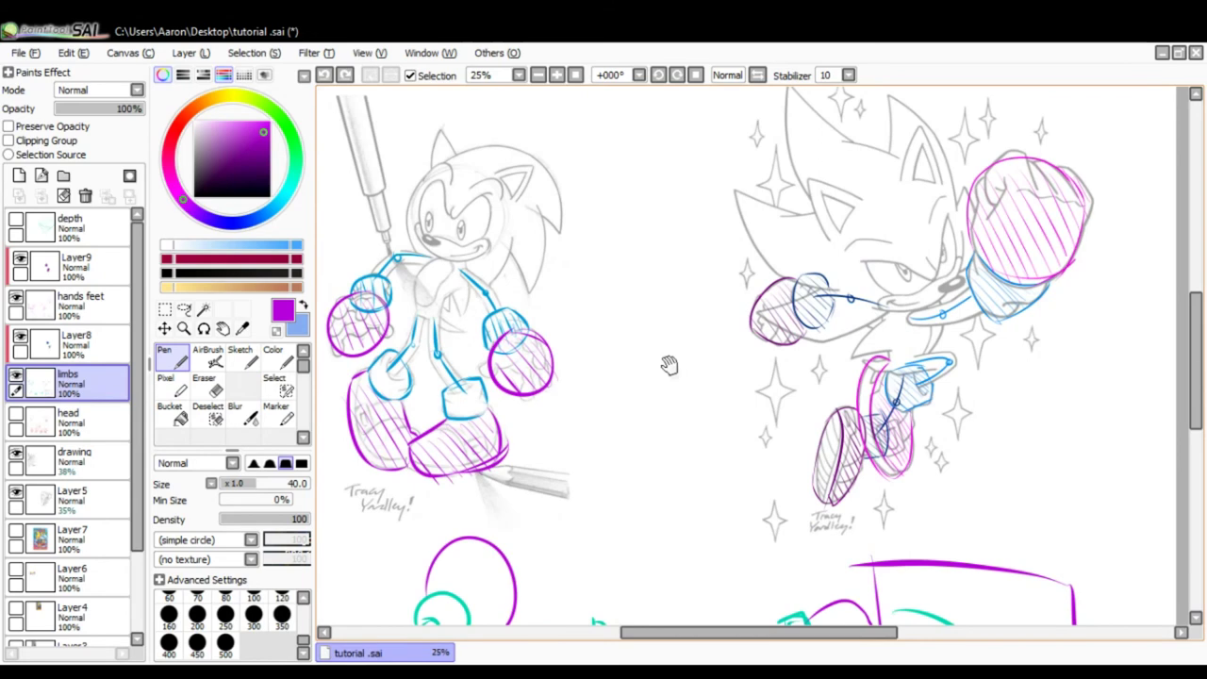
{"action": "left_click_drag", "start_coordinate": [670, 359], "coordinate": [675, 405]}
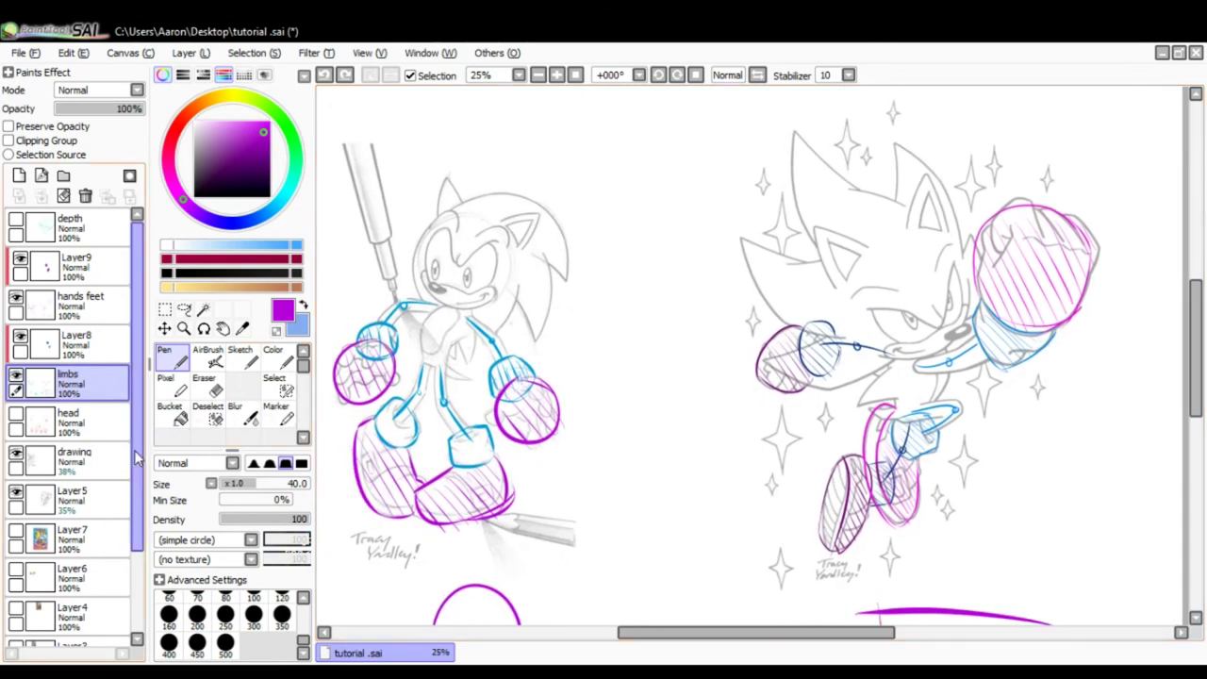
Step: Show the head layer and the green depth layer together with the limb, hand and foot guides
{"action": "left_click", "coordinate": [16, 415]}
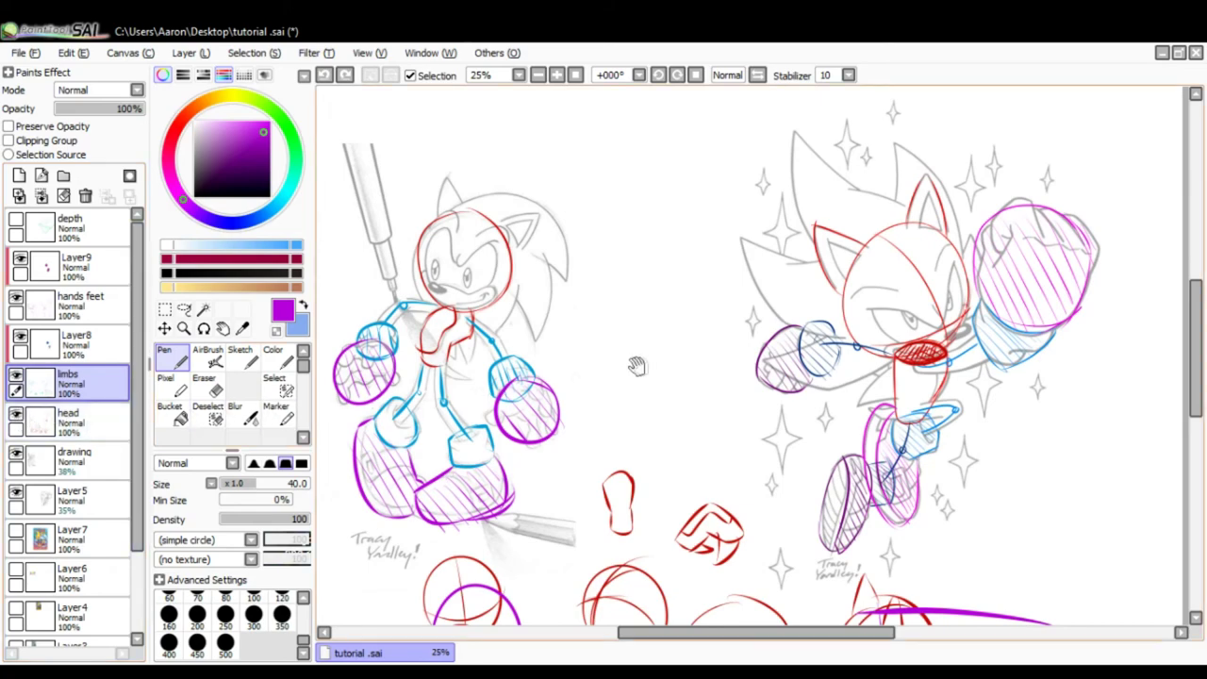
{"action": "mouse_move", "coordinate": [635, 364]}
{"action": "left_mouse_down"}
{"action": "mouse_move", "coordinate": [608, 251]}
{"action": "mouse_move", "coordinate": [647, 412]}
{"action": "mouse_move", "coordinate": [658, 416]}
{"action": "left_mouse_up"}
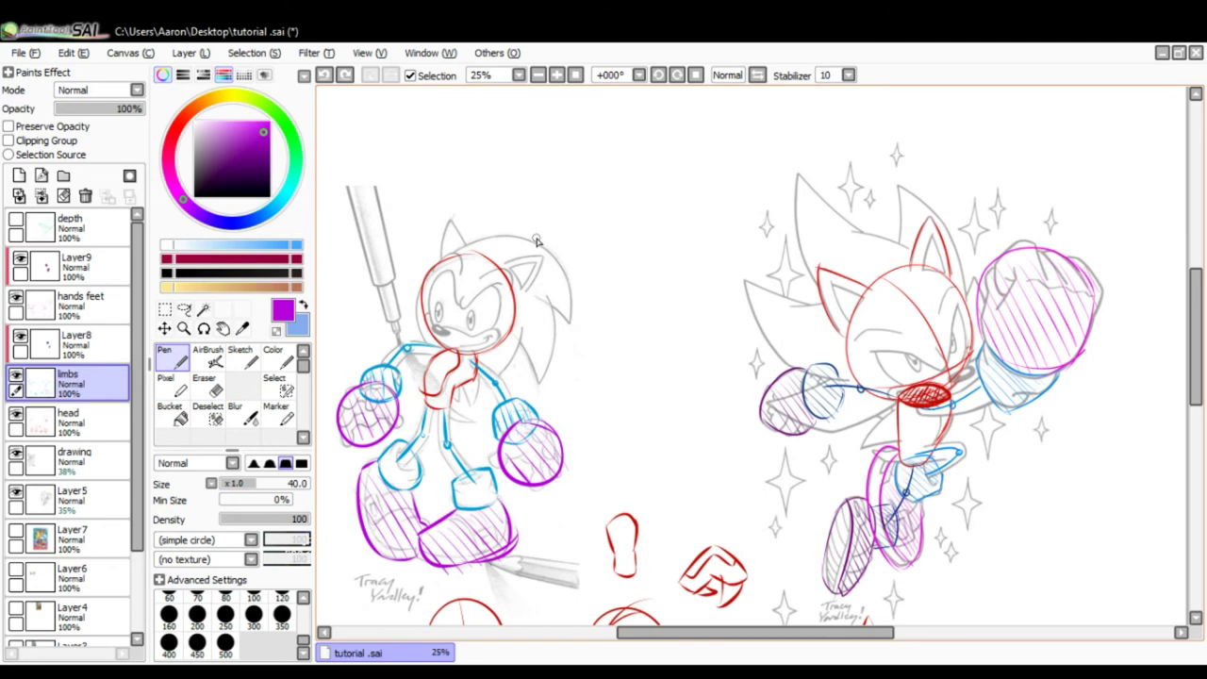
{"action": "left_click", "coordinate": [16, 220]}
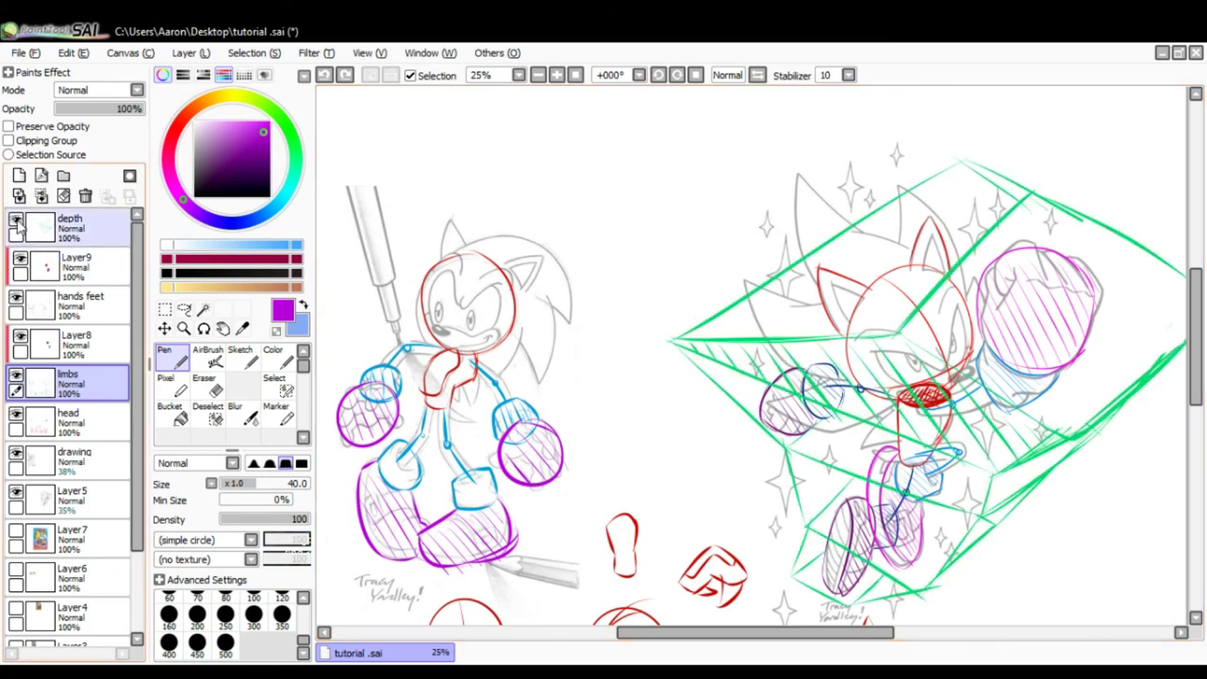
{"action": "left_click_drag", "start_coordinate": [712, 443], "coordinate": [660, 429]}
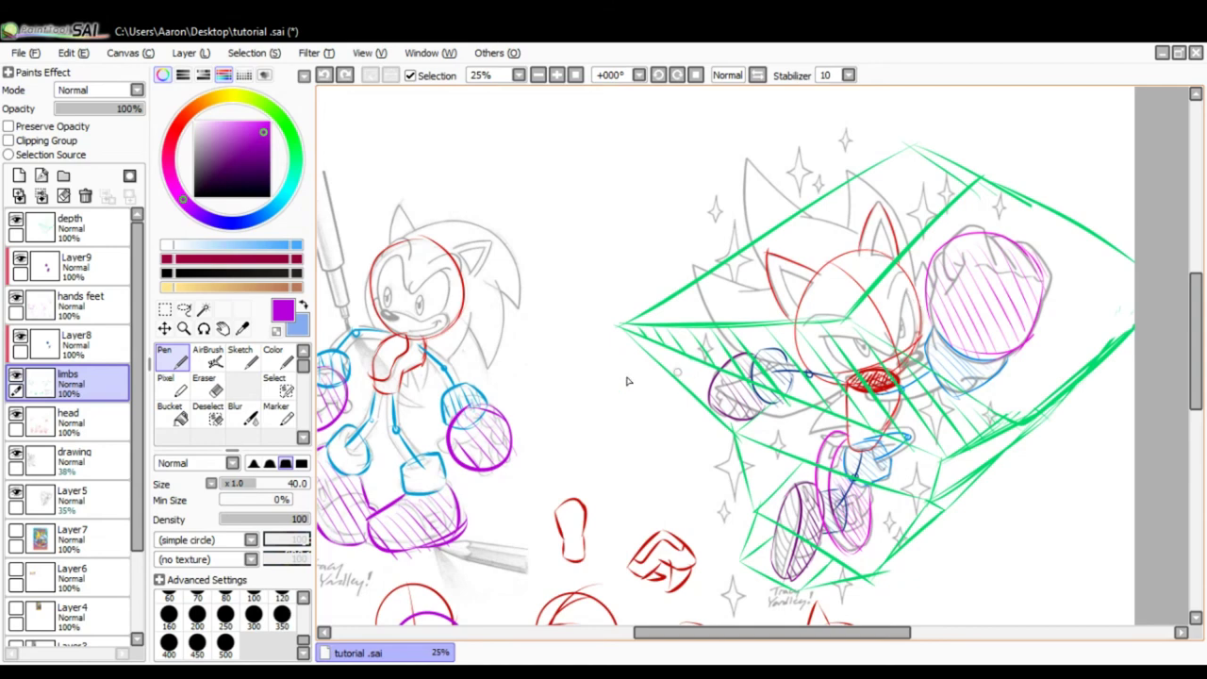
Step: On a new layer above depth, outline the box's near face around the raised fist in thick red and add thin red lines extending outward
{"action": "left_click", "coordinate": [19, 176]}
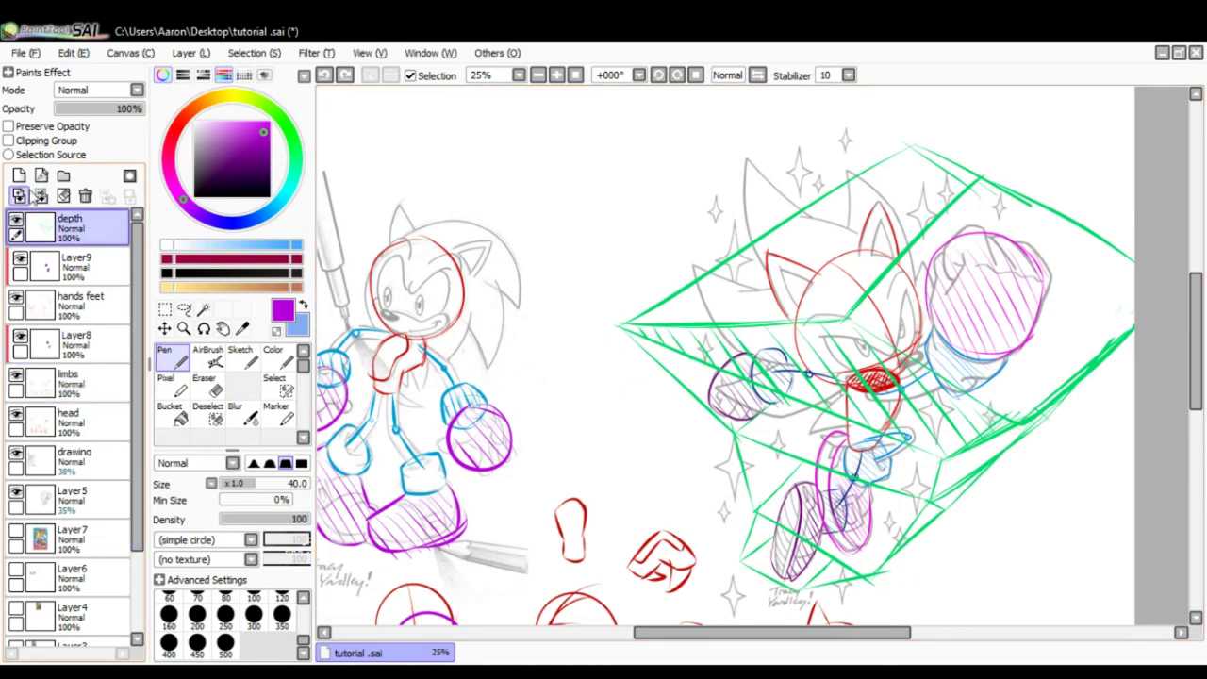
{"action": "left_click", "coordinate": [300, 157]}
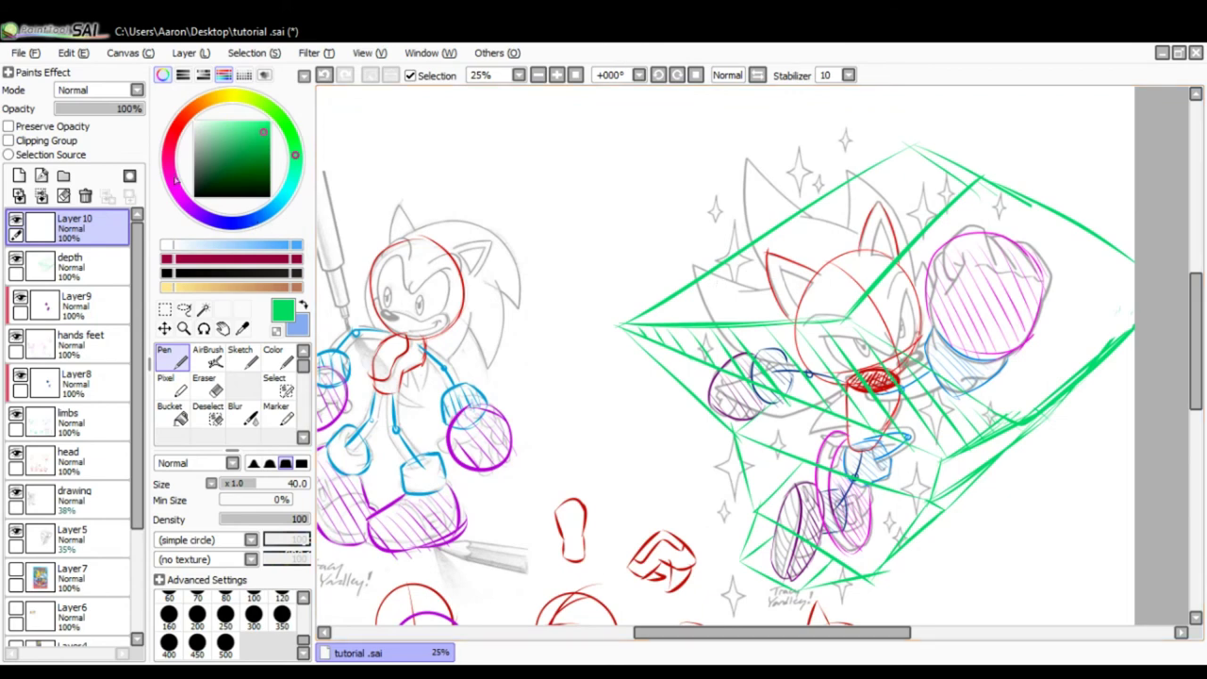
{"action": "left_click_drag", "start_coordinate": [176, 179], "coordinate": [177, 128]}
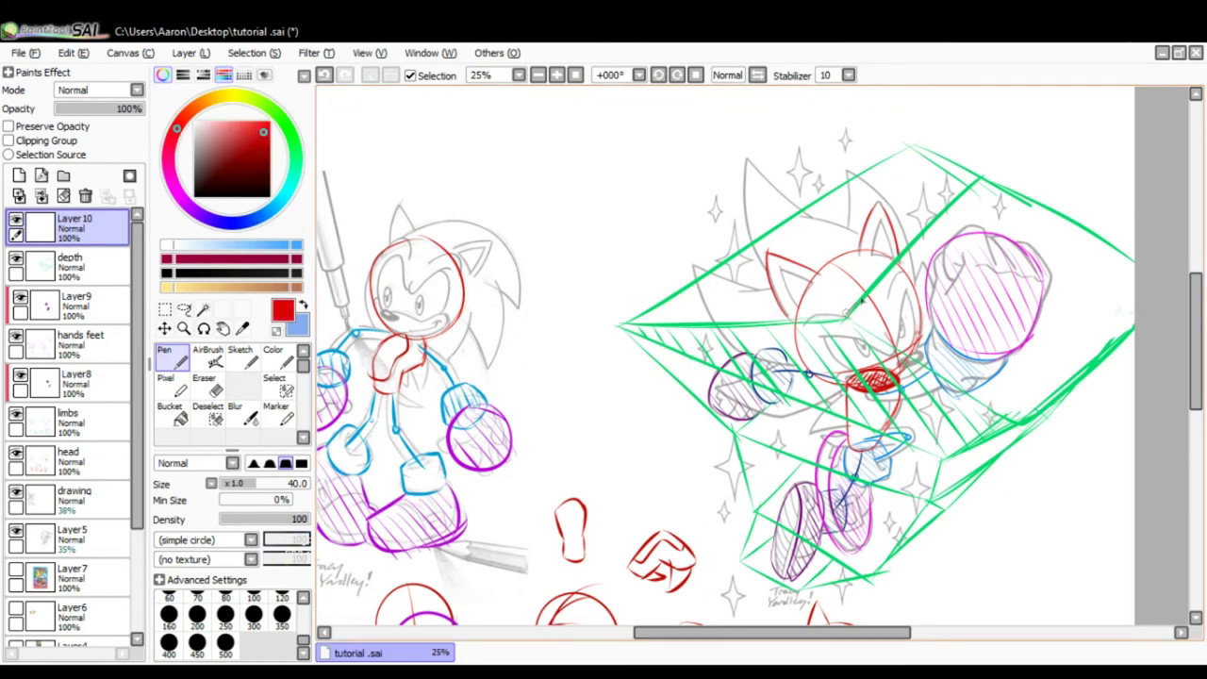
{"action": "mouse_move", "coordinate": [849, 313]}
{"action": "left_mouse_down"}
{"action": "mouse_move", "coordinate": [1008, 170]}
{"action": "mouse_move", "coordinate": [1153, 286]}
{"action": "left_mouse_up"}
{"action": "mouse_move", "coordinate": [852, 321]}
{"action": "left_mouse_down"}
{"action": "mouse_move", "coordinate": [1015, 417]}
{"action": "mouse_move", "coordinate": [1135, 307]}
{"action": "left_mouse_up"}
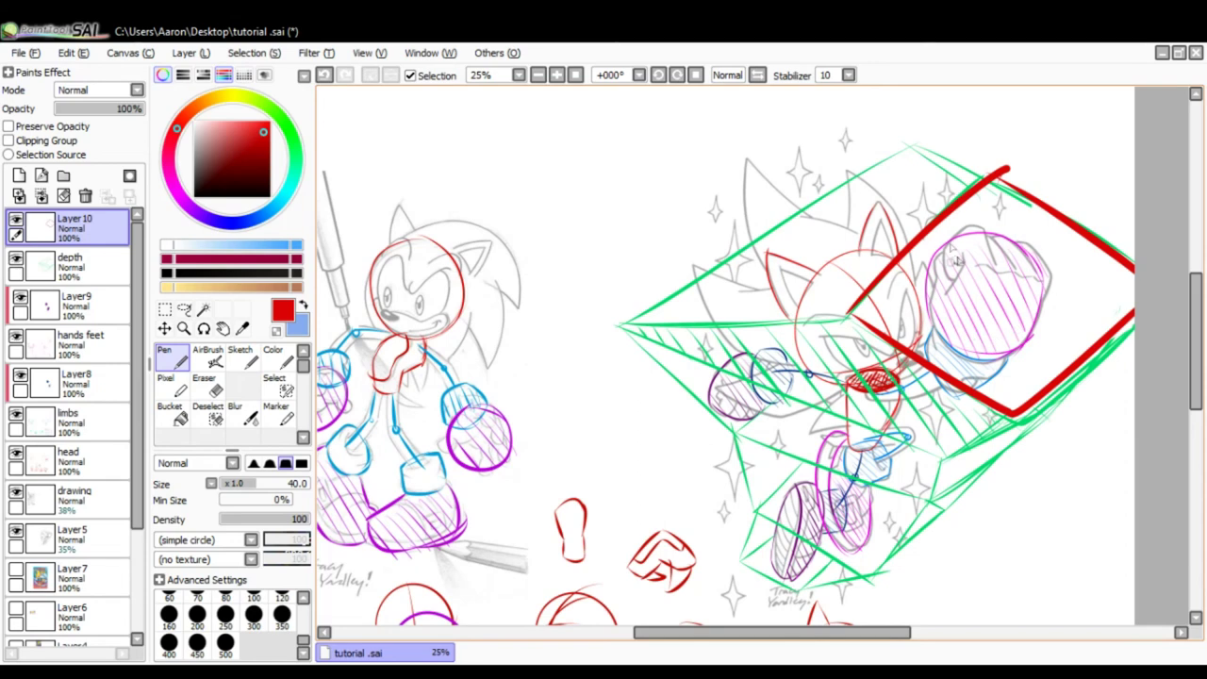
{"action": "mouse_move", "coordinate": [809, 174]}
{"action": "left_mouse_down"}
{"action": "mouse_move", "coordinate": [965, 294]}
{"action": "mouse_move", "coordinate": [1141, 387]}
{"action": "left_mouse_up"}
{"action": "left_click_drag", "start_coordinate": [1038, 247], "coordinate": [1122, 174]}
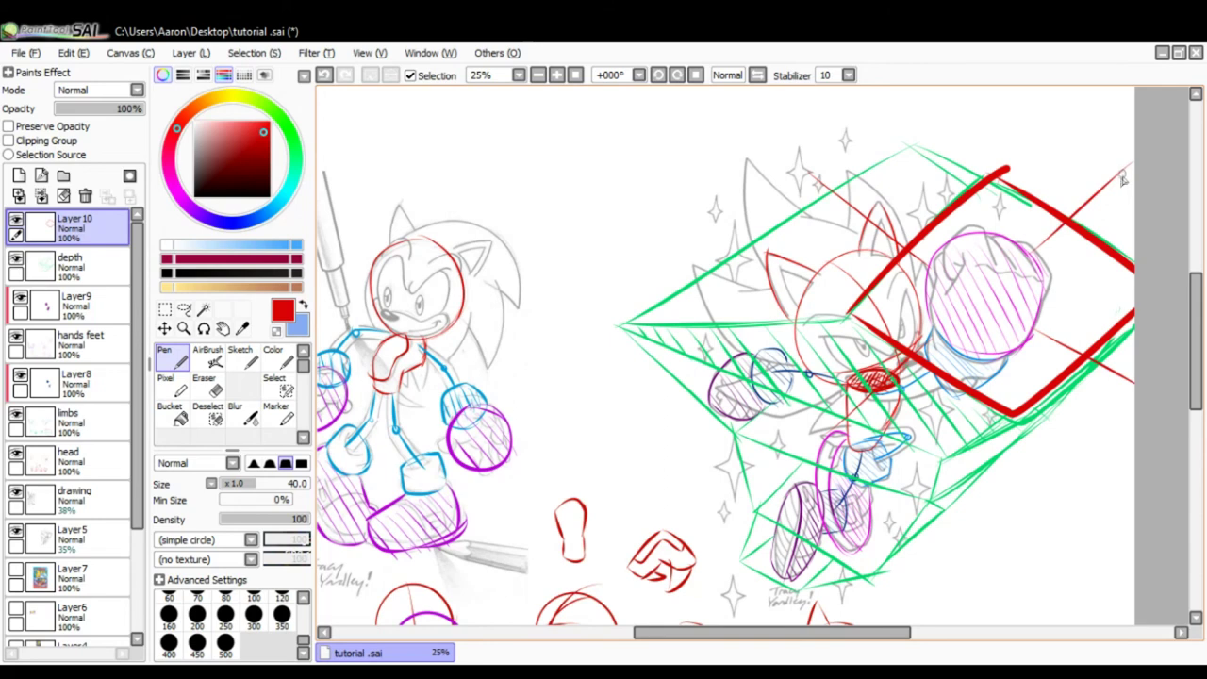
Step: Trace the upper box's receding back, side and underside edges in red over the green guides, joining them to the near face
{"action": "left_click_drag", "start_coordinate": [912, 147], "coordinate": [802, 215]}
{"action": "key", "text": "ctrl+z"}
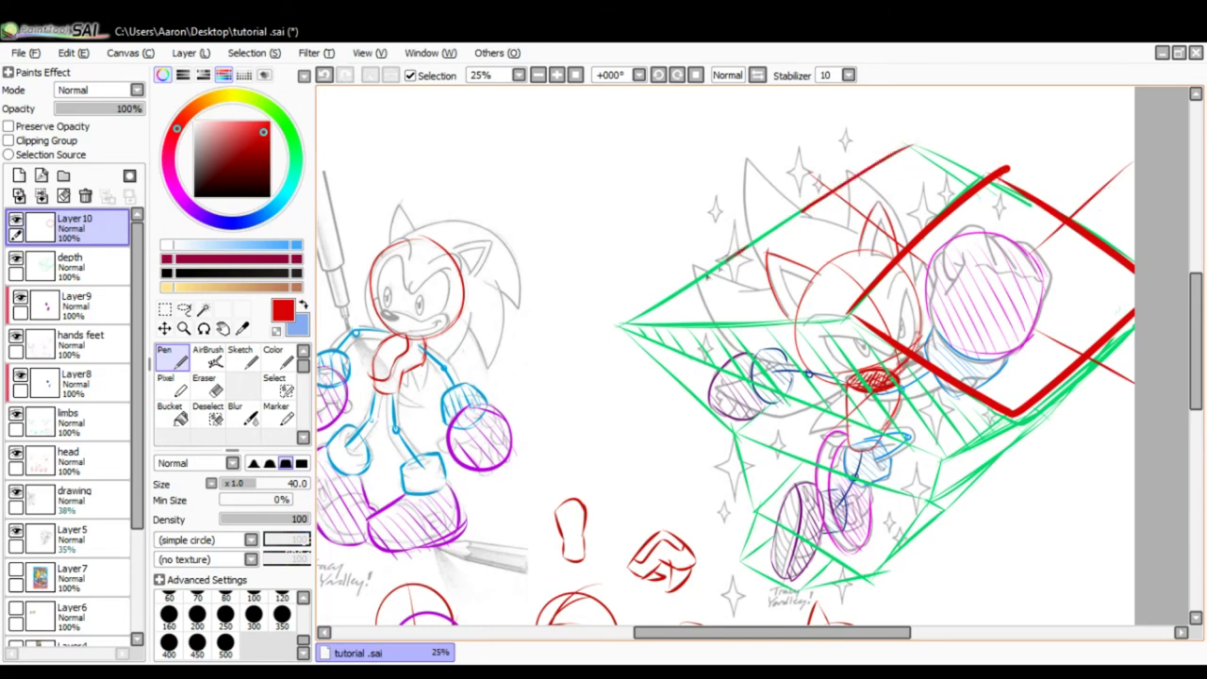
{"action": "mouse_move", "coordinate": [707, 276]}
{"action": "left_mouse_down"}
{"action": "mouse_move", "coordinate": [626, 333]}
{"action": "mouse_move", "coordinate": [989, 459]}
{"action": "left_mouse_up"}
{"action": "key", "text": "ctrl+z"}
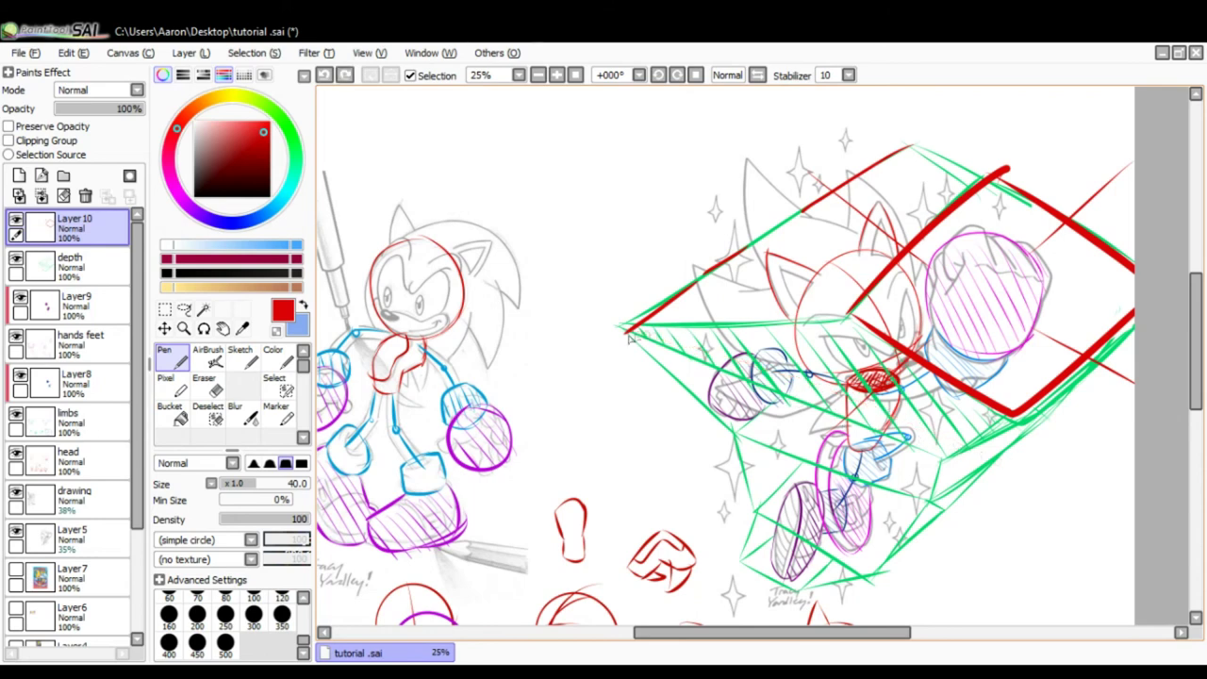
{"action": "mouse_move", "coordinate": [628, 335]}
{"action": "left_mouse_down"}
{"action": "mouse_move", "coordinate": [979, 465]}
{"action": "mouse_move", "coordinate": [1085, 387]}
{"action": "left_mouse_up"}
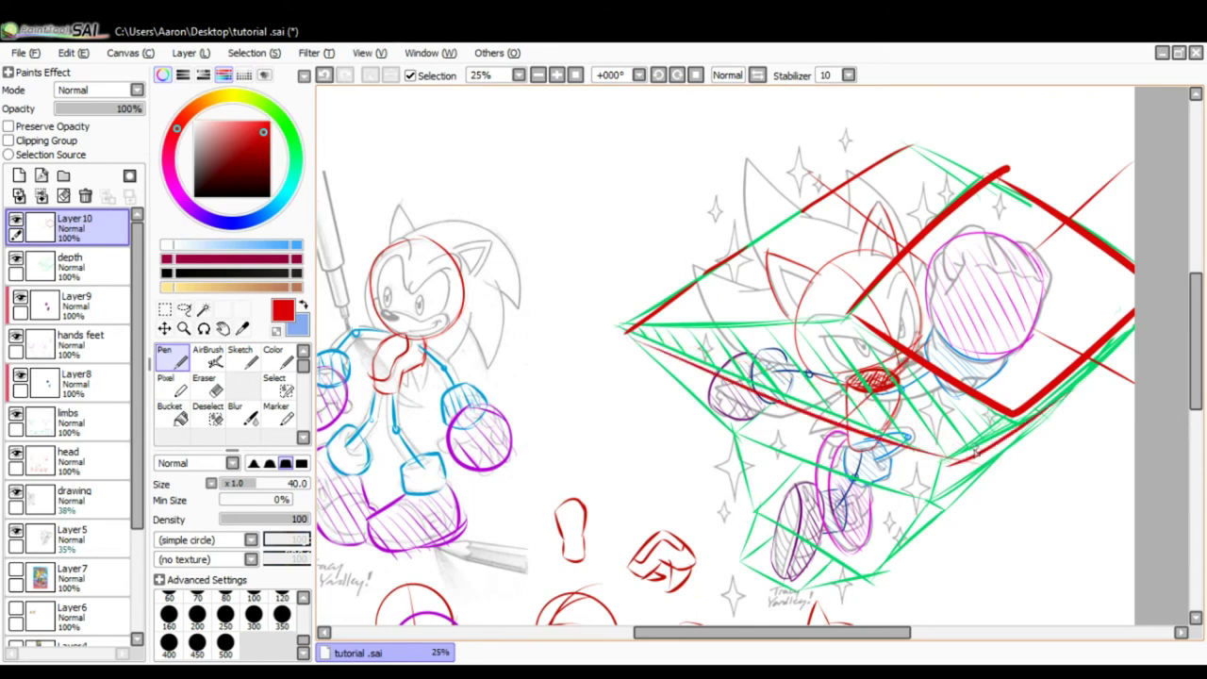
{"action": "left_click_drag", "start_coordinate": [960, 468], "coordinate": [1011, 408]}
{"action": "left_click_drag", "start_coordinate": [628, 332], "coordinate": [854, 309]}
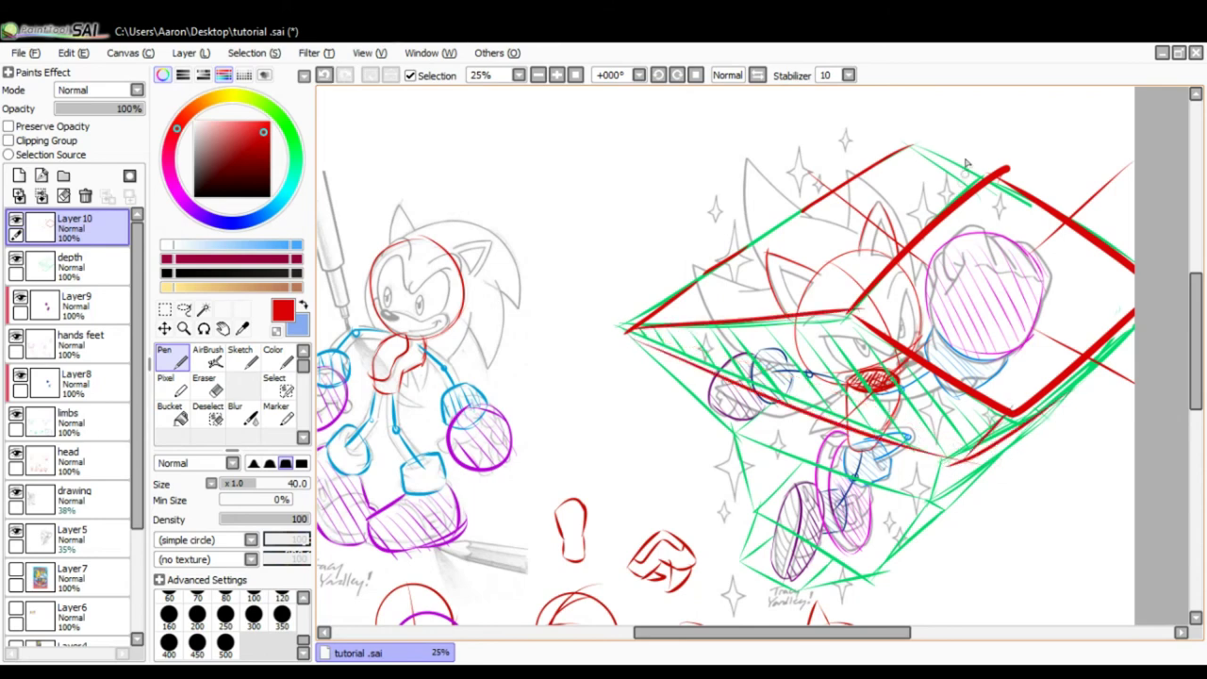
{"action": "left_click_drag", "start_coordinate": [915, 148], "coordinate": [1075, 238]}
Step: Draw a thick red arrow over the figure's torso pointing toward the raised fist, and undo it
{"action": "mouse_move", "coordinate": [802, 424]}
{"action": "left_mouse_down"}
{"action": "mouse_move", "coordinate": [857, 381]}
{"action": "mouse_move", "coordinate": [868, 415]}
{"action": "left_mouse_up"}
{"action": "left_click_drag", "start_coordinate": [830, 372], "coordinate": [853, 382]}
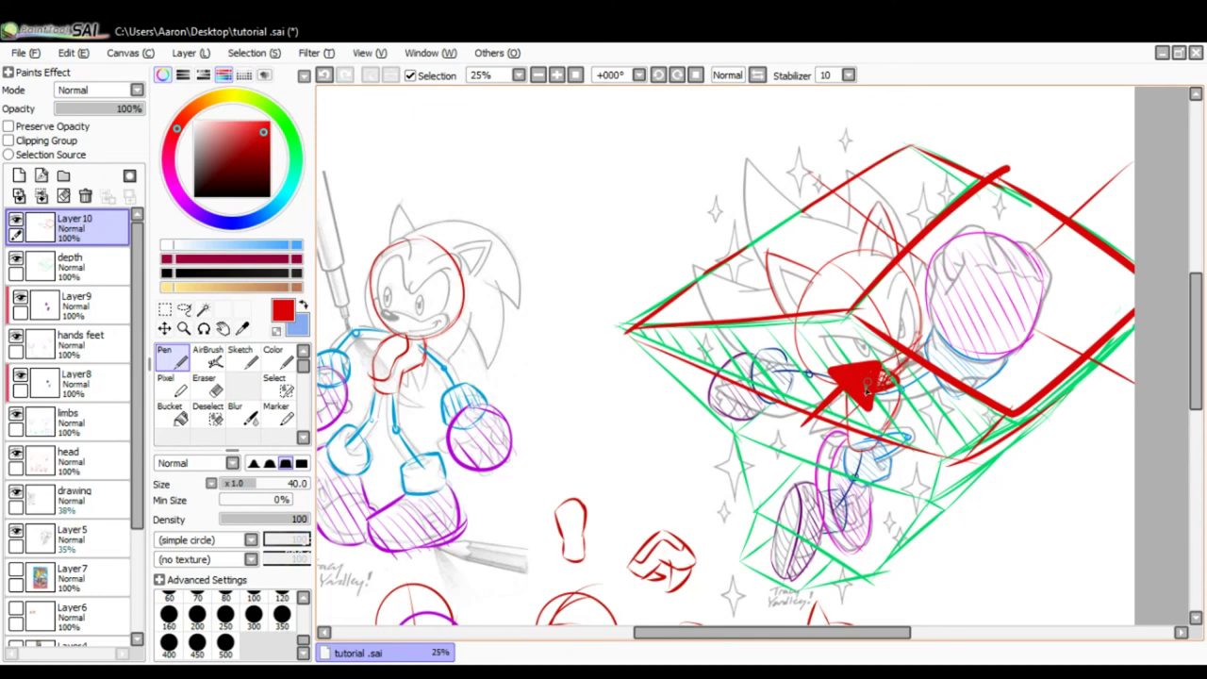
{"action": "key", "text": "ctrl+z"}
{"action": "key", "text": "ctrl+z"}
{"action": "key", "text": "ctrl+z"}
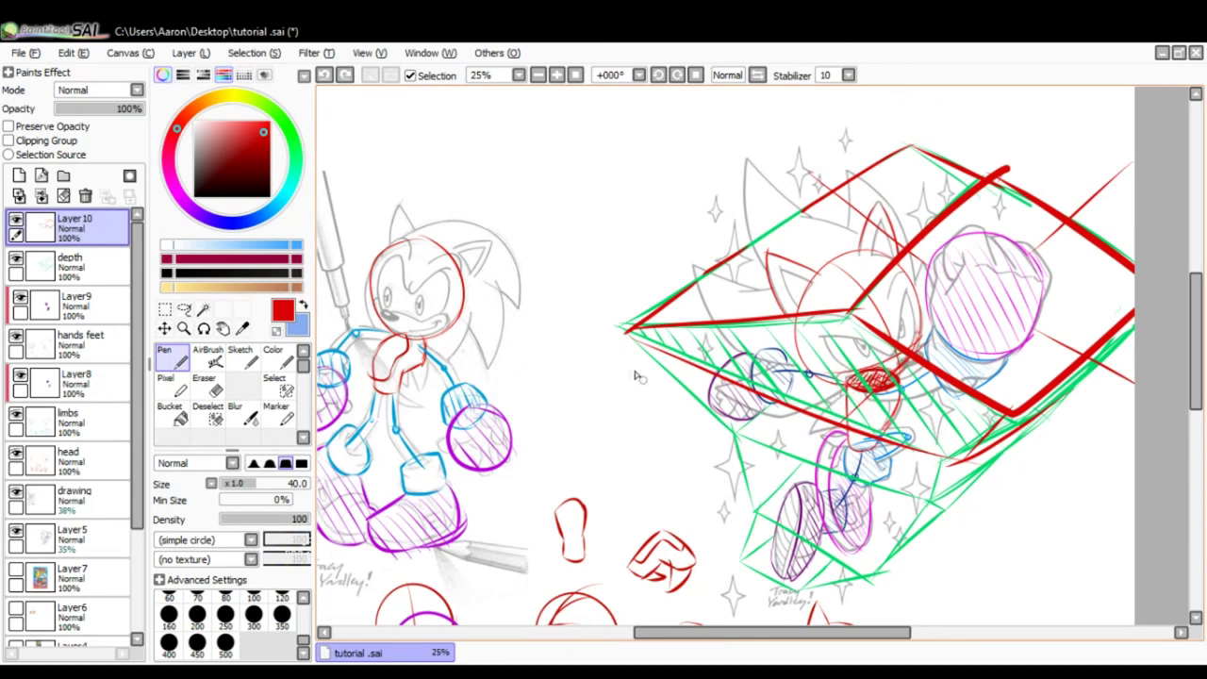
Step: Trace the edges of the box's narrower middle section above the legs in red, following the green guides
{"action": "left_click_drag", "start_coordinate": [630, 332], "coordinate": [732, 431]}
{"action": "key", "text": "ctrl+z"}
{"action": "left_click_drag", "start_coordinate": [735, 435], "coordinate": [981, 509]}
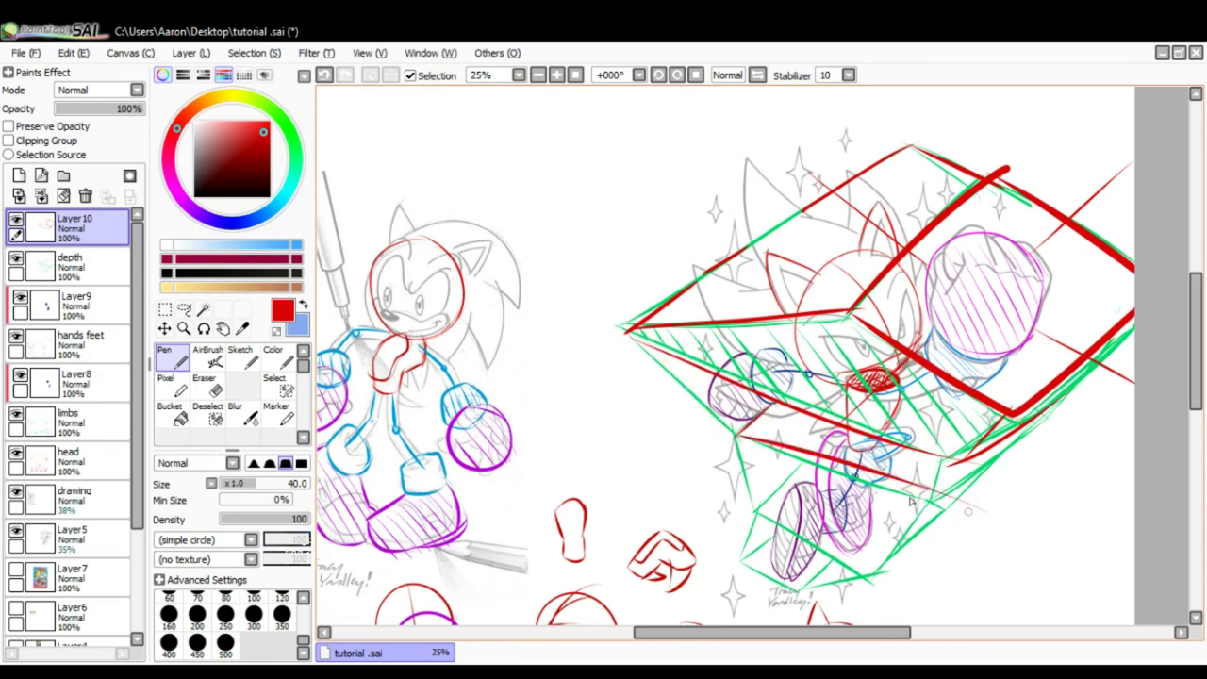
{"action": "key", "text": "ctrl+z"}
{"action": "mouse_move", "coordinate": [736, 436]}
{"action": "left_mouse_down"}
{"action": "mouse_move", "coordinate": [981, 527]}
{"action": "mouse_move", "coordinate": [1002, 447]}
{"action": "left_mouse_up"}
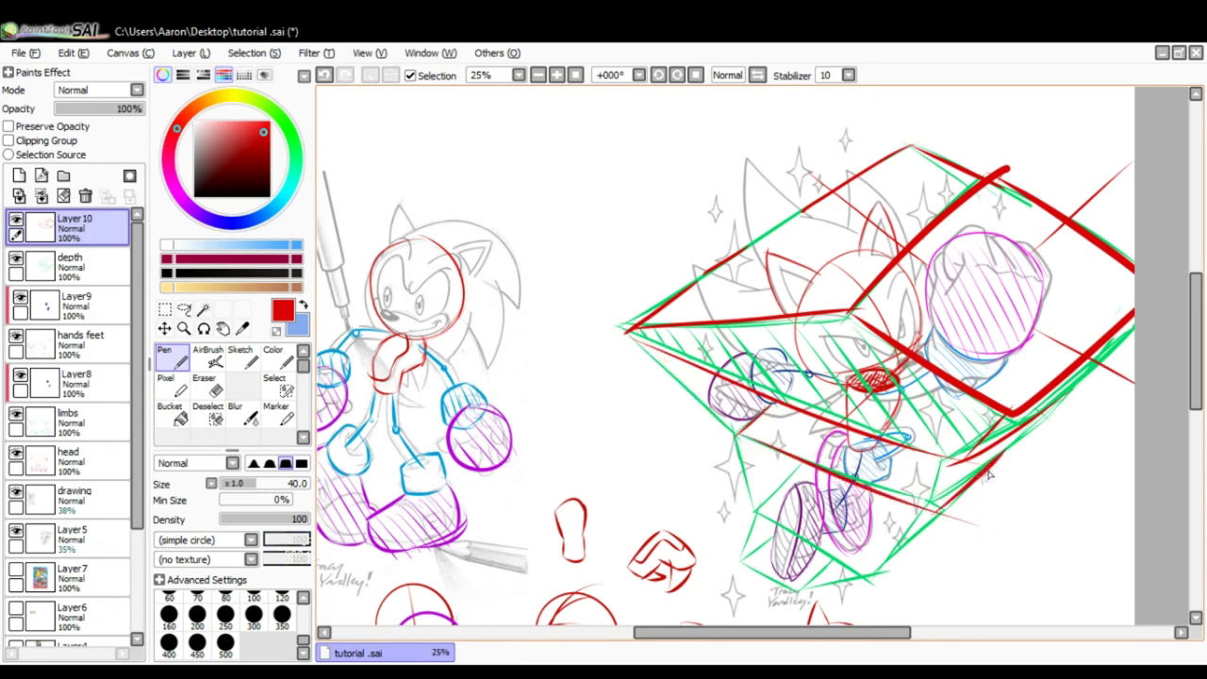
{"action": "left_click_drag", "start_coordinate": [932, 509], "coordinate": [955, 457]}
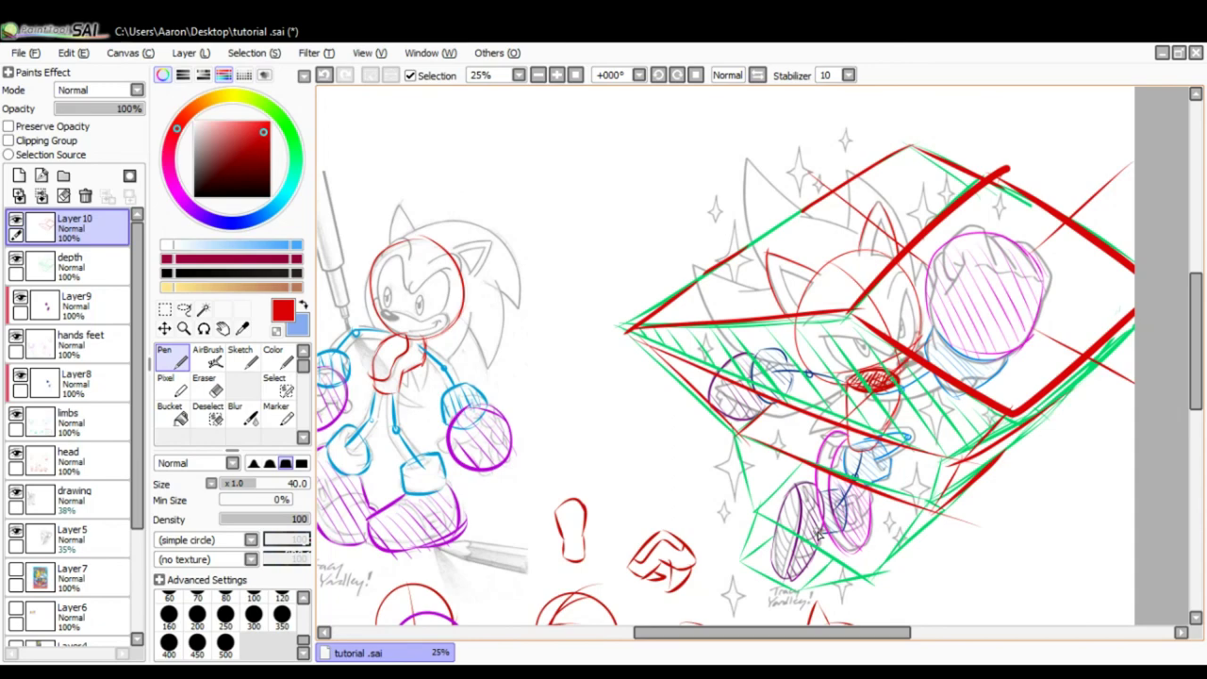
Step: Undo the red tracing of the box's middle section and its receding back, side and underside edges
{"action": "left_click_drag", "start_coordinate": [976, 526], "coordinate": [1039, 493]}
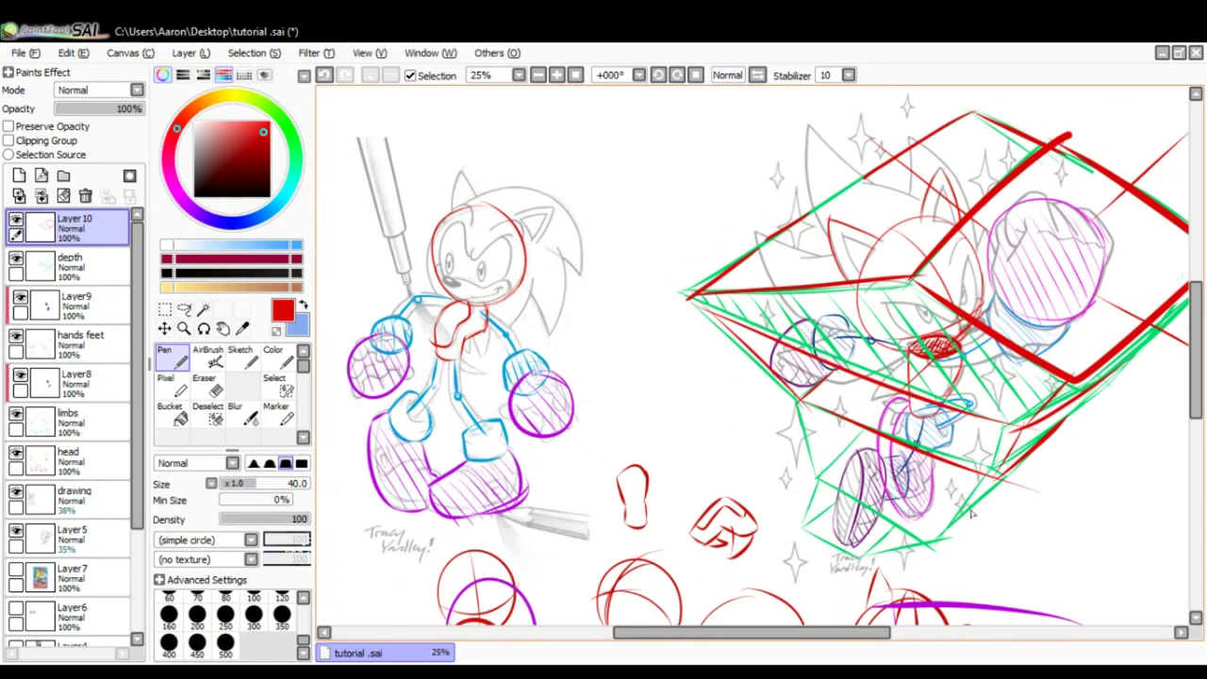
{"action": "key", "text": "ctrl+z"}
{"action": "key", "text": "ctrl+z"}
{"action": "key", "text": "ctrl+z"}
{"action": "key", "text": "ctrl+z"}
{"action": "key", "text": "ctrl+z"}
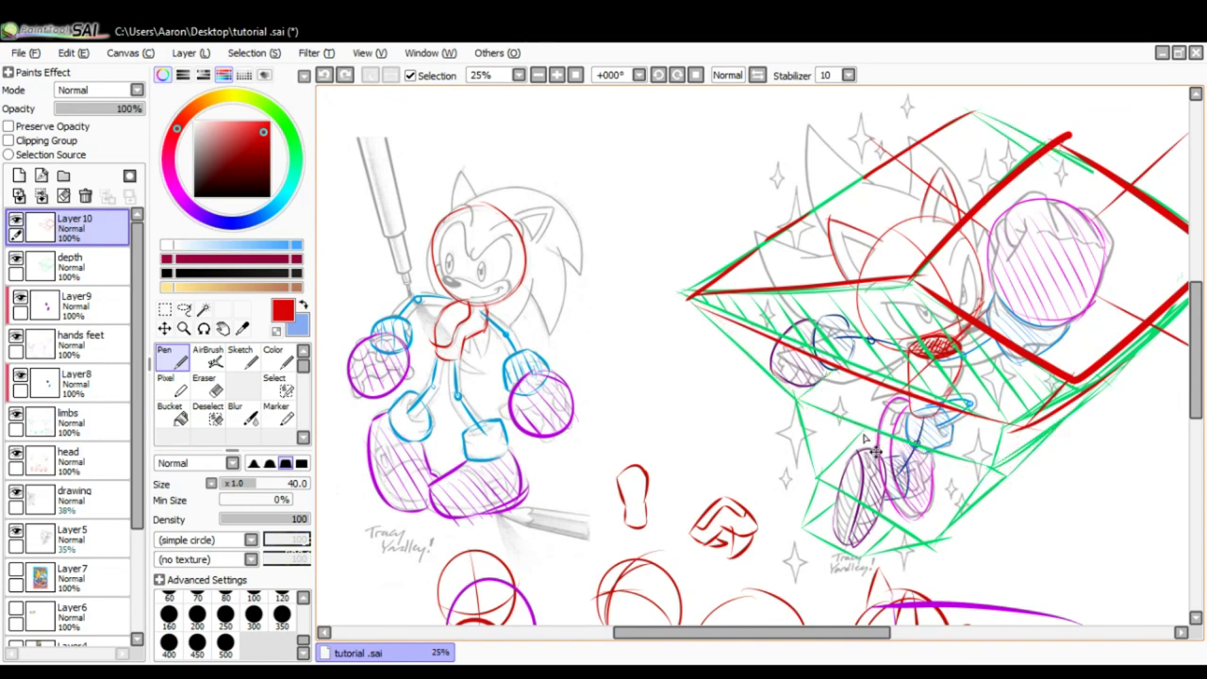
{"action": "key", "text": "ctrl+z"}
{"action": "key", "text": "ctrl+z"}
{"action": "key", "text": "ctrl+z"}
{"action": "key", "text": "ctrl+z"}
{"action": "key", "text": "ctrl+z"}
{"action": "key", "text": "ctrl+z"}
{"action": "key", "text": "ctrl+z"}
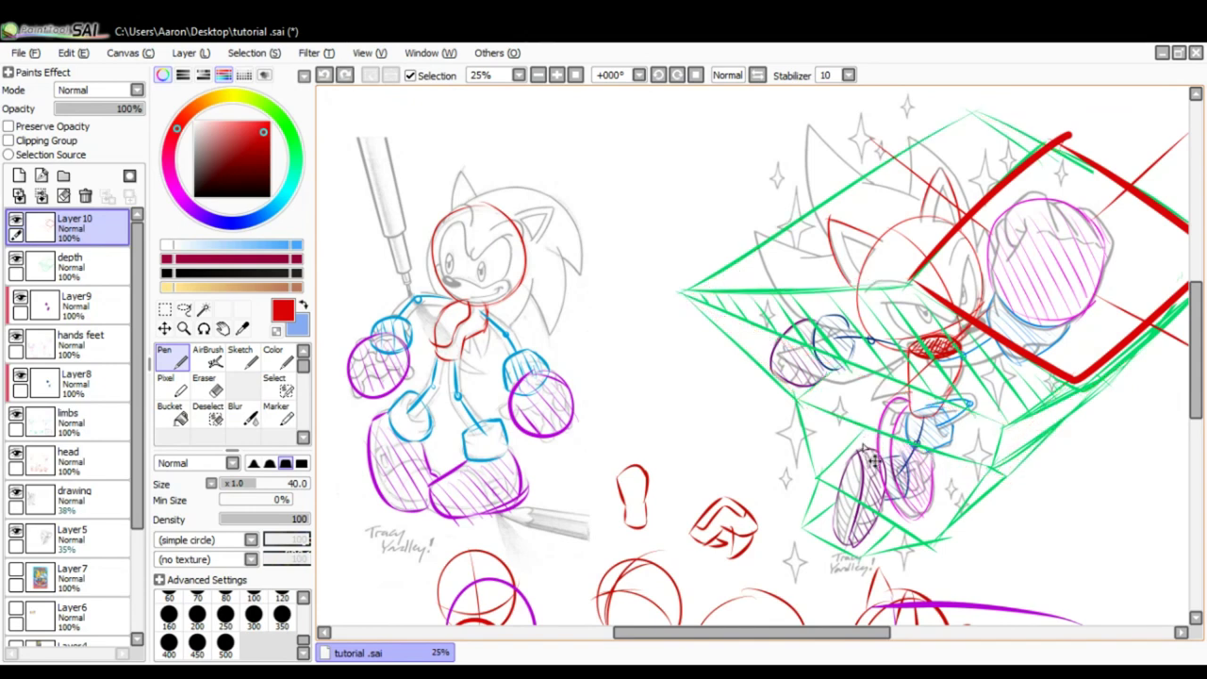
Step: Undo the thick red near face around the fist and its thin outward lines, clearing Layer10 down to the green guides
{"action": "key", "text": "ctrl+z"}
{"action": "key", "text": "ctrl+z"}
{"action": "key", "text": "ctrl+z"}
{"action": "key", "text": "ctrl+z"}
{"action": "key", "text": "ctrl+z"}
{"action": "key", "text": "ctrl+z"}
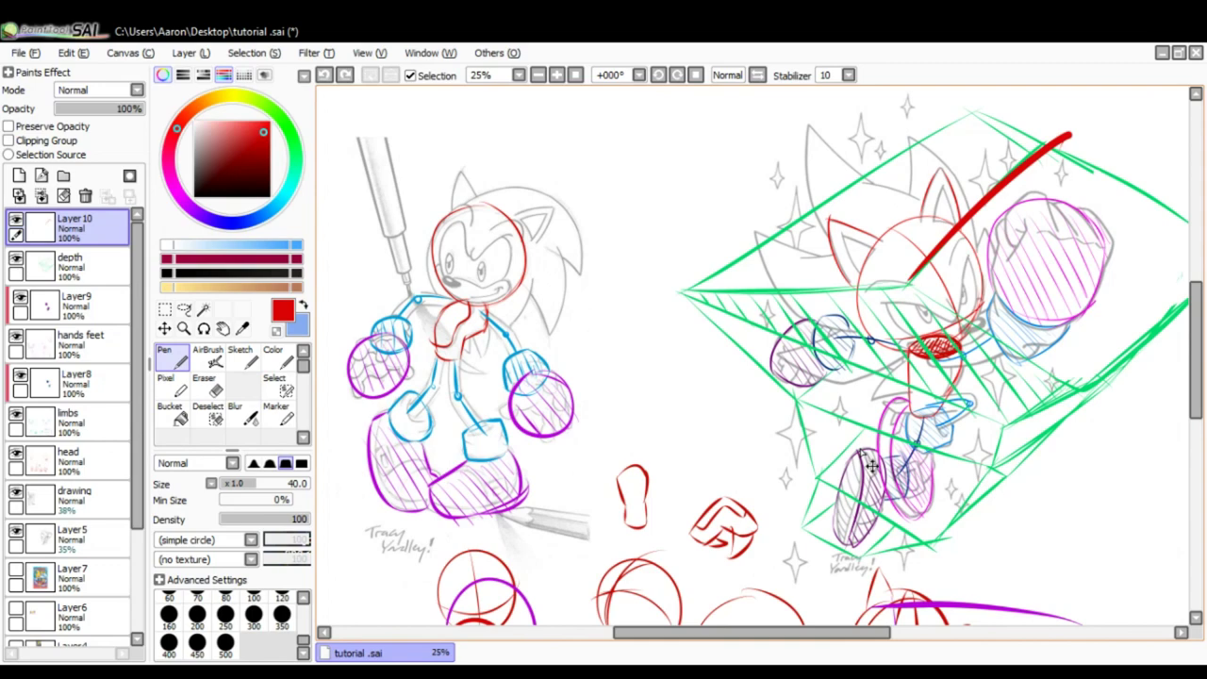
{"action": "key", "text": "ctrl+z"}
{"action": "left_click_drag", "start_coordinate": [866, 441], "coordinate": [880, 426]}
{"action": "scroll", "coordinate": [743, 386], "scroll_direction": "down", "scroll_amount": 2}
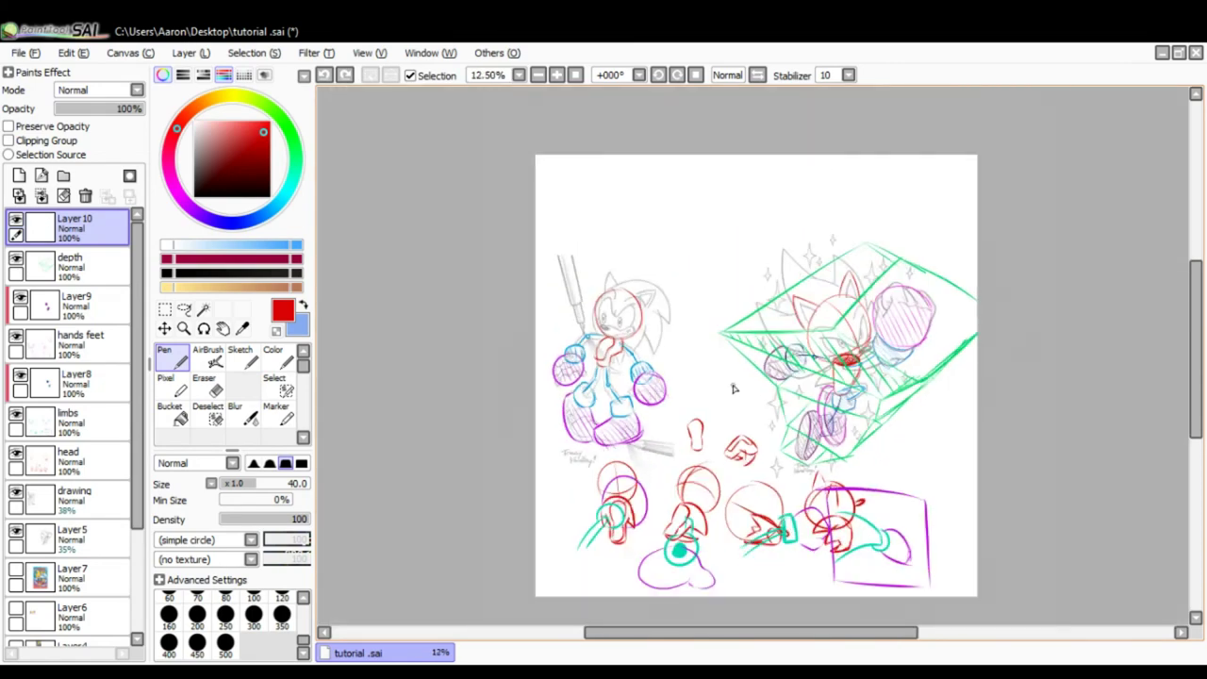
{"action": "scroll", "coordinate": [792, 391], "scroll_direction": "up", "scroll_amount": 2}
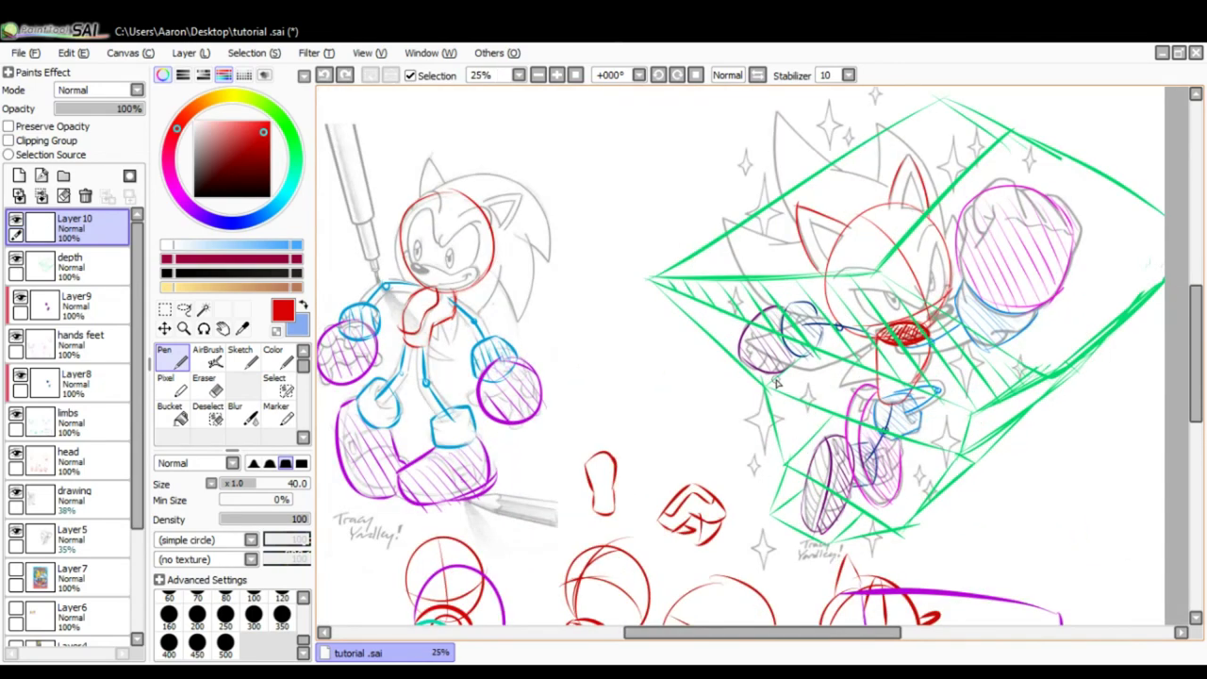